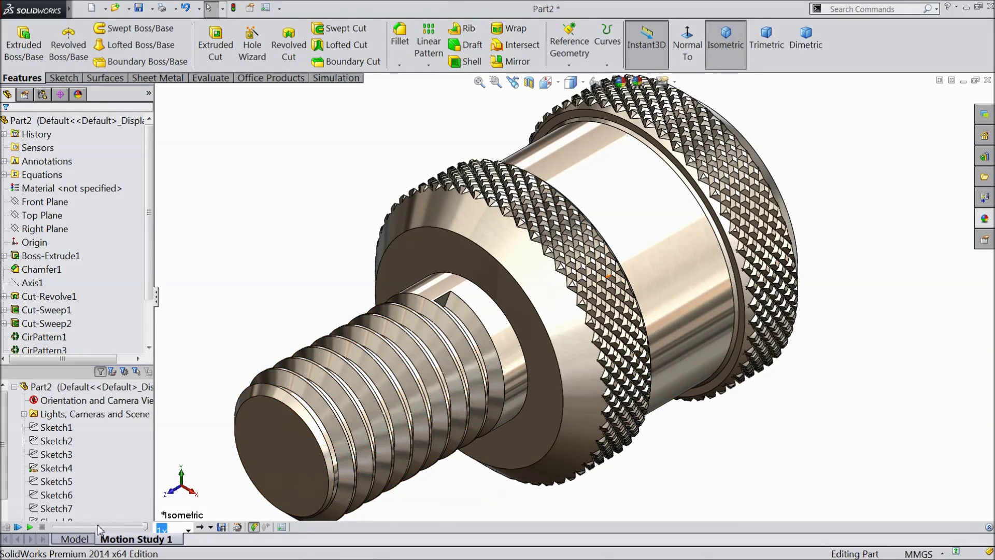
left_click(30, 526)
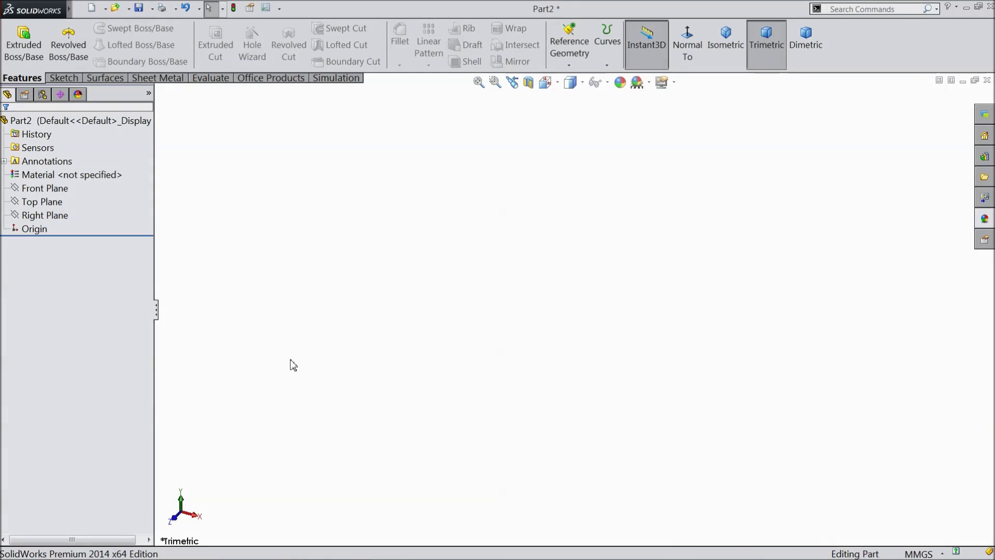
Sketch a circle of about 94 mm radius centred on the origin on the Front Plane.
left_click(47, 188)
left_click(53, 176)
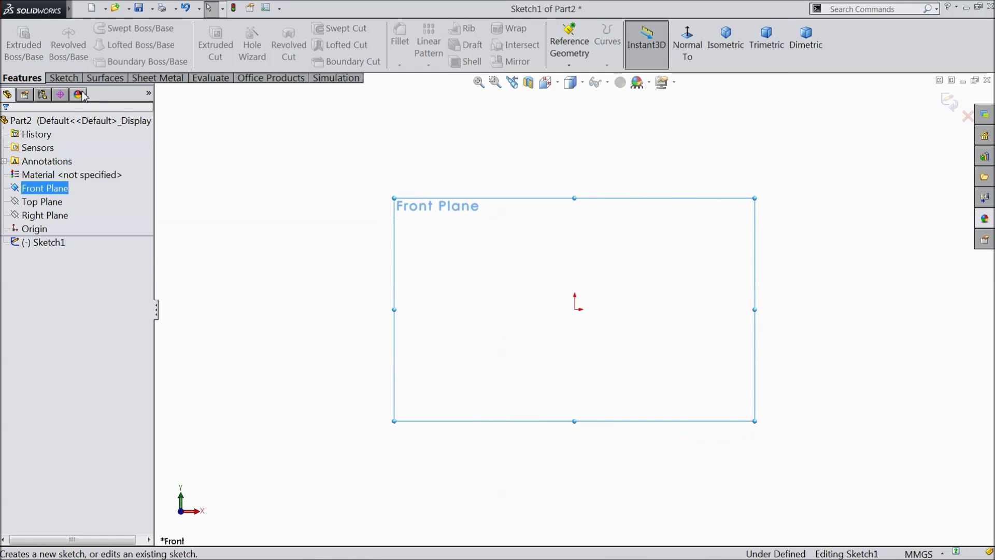
left_click(63, 78)
left_click(112, 28)
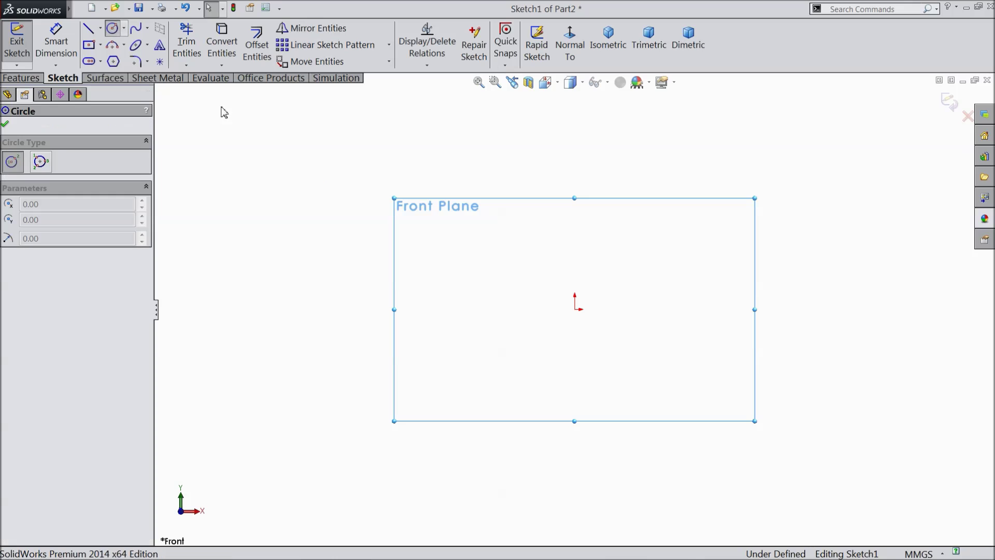
left_click(575, 309)
left_click(400, 236)
key("Escape")
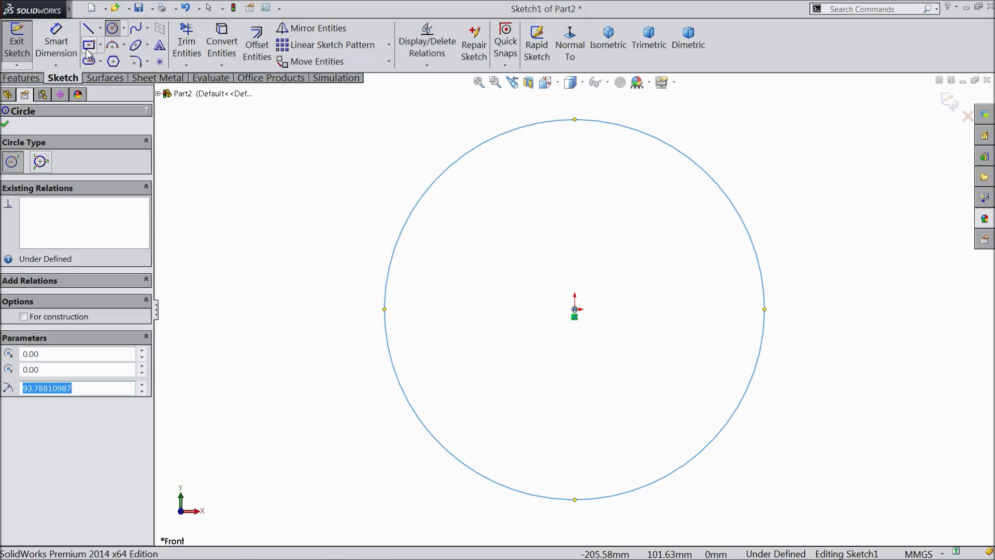
Dimension the circle's diameter and set it to 10 mm.
left_click(386, 290)
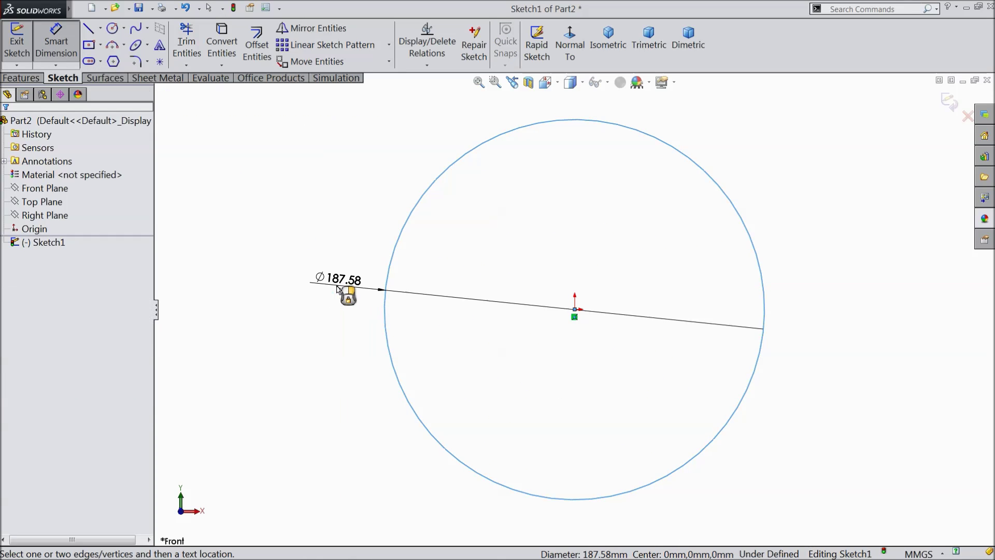
left_click(337, 290)
type("10")
left_click(280, 272)
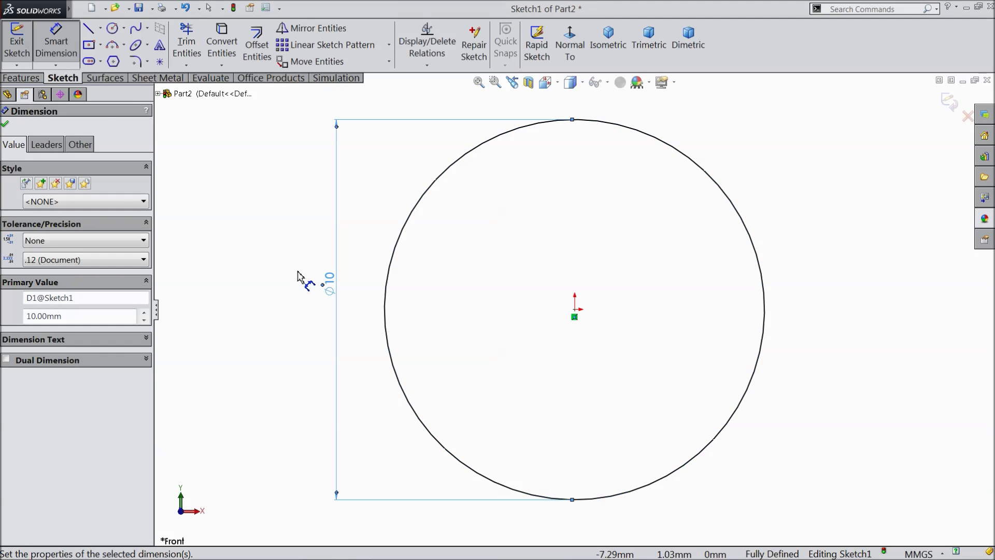
Extrude the circle as a blind boss 10 mm deep from the sketch plane.
left_click(21, 78)
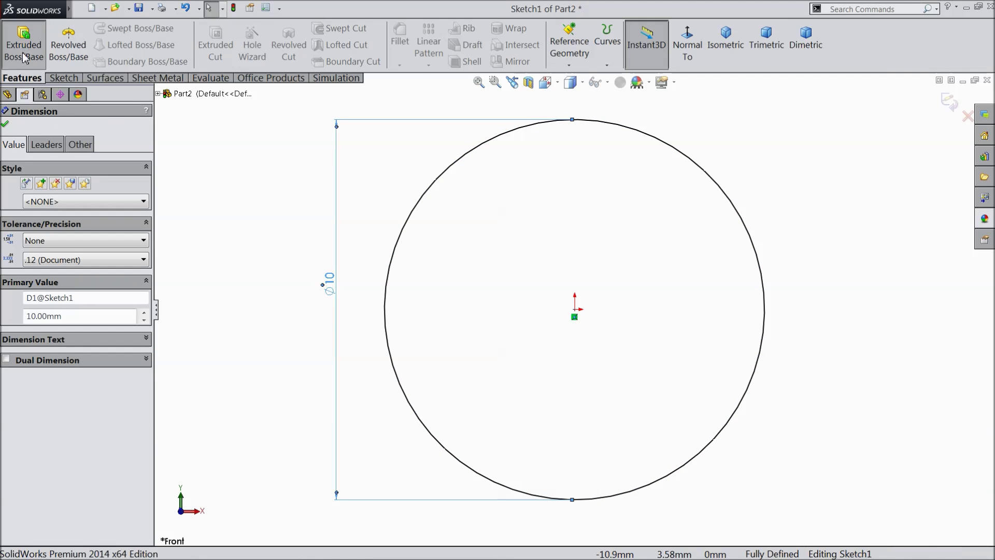
left_click(24, 45)
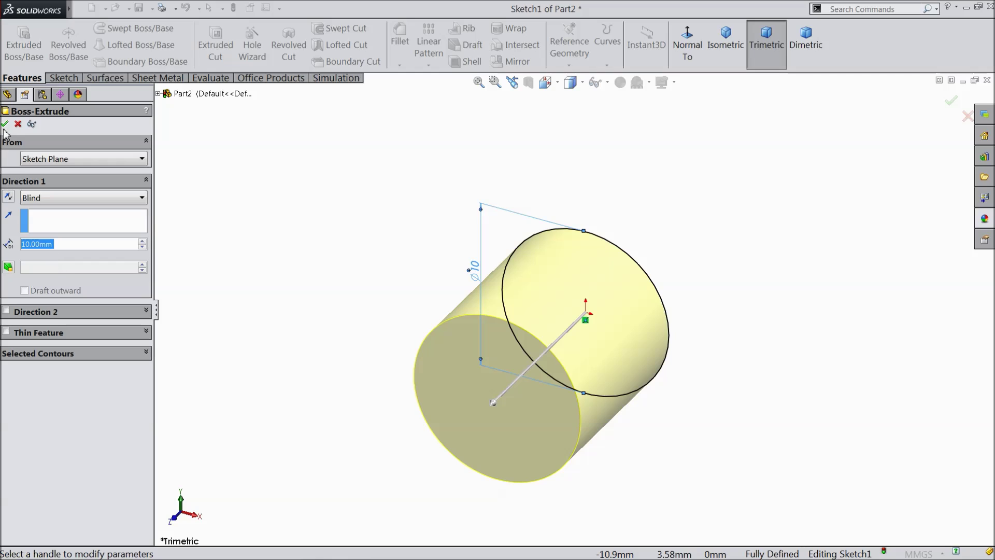
left_click(4, 124)
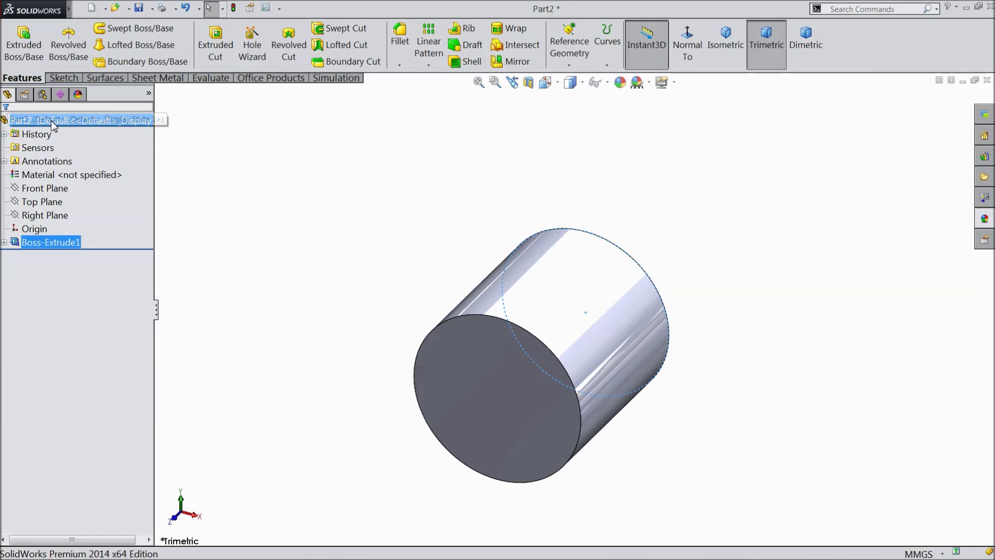
Apply the brushed nickel coarse appearance to the whole part.
left_click(52, 124)
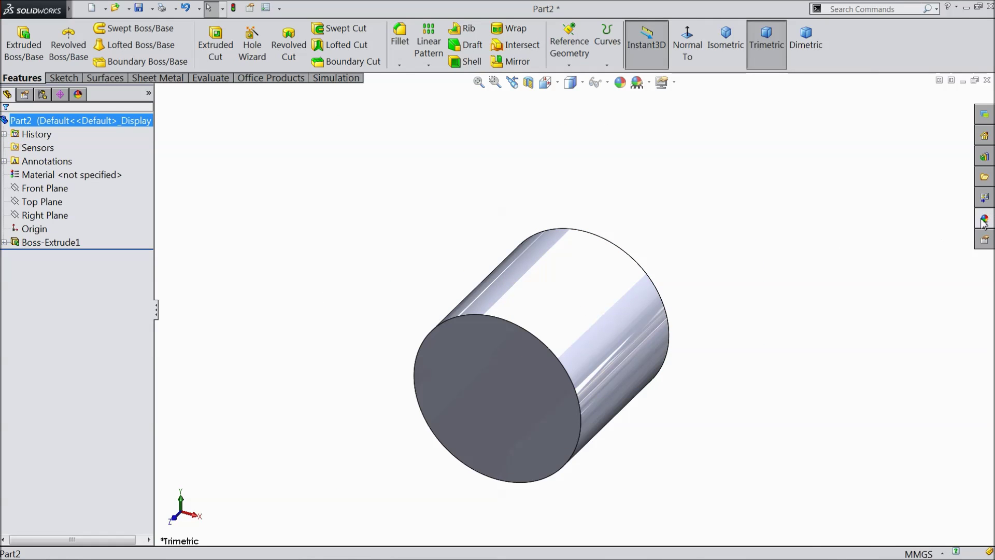
left_click(985, 220)
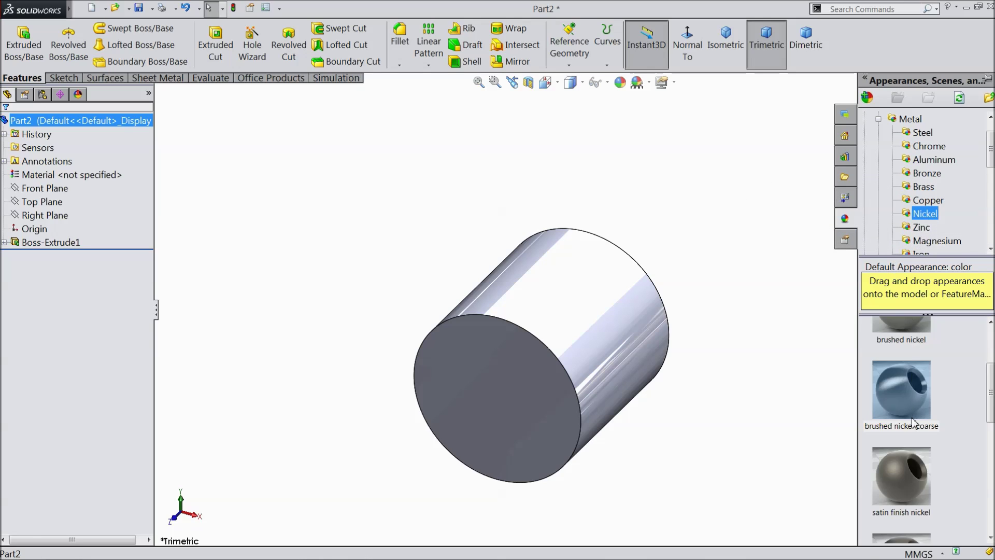
scroll(913, 419, "up", 1)
scroll(915, 414, "down", 3)
scroll(923, 389, "up", 3)
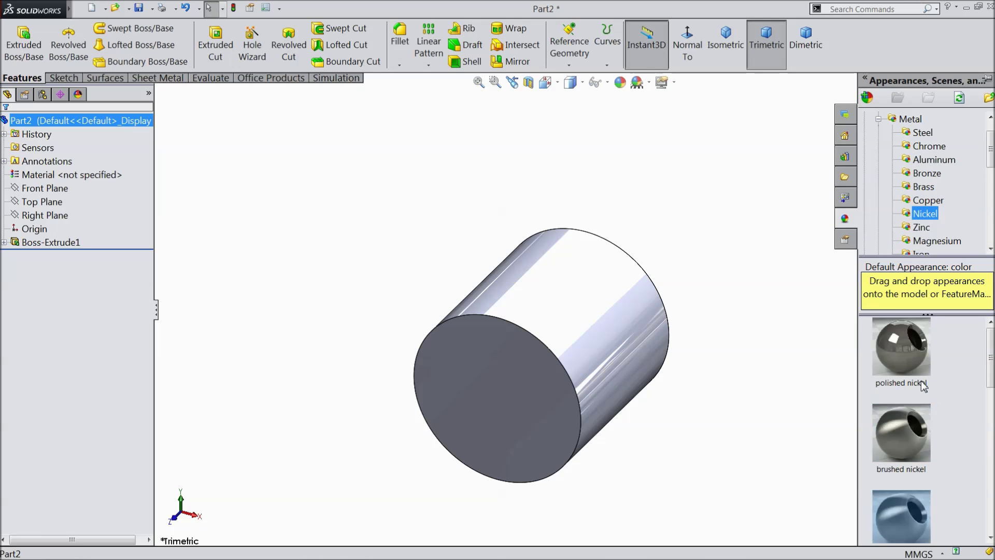
scroll(921, 414, "down", 3)
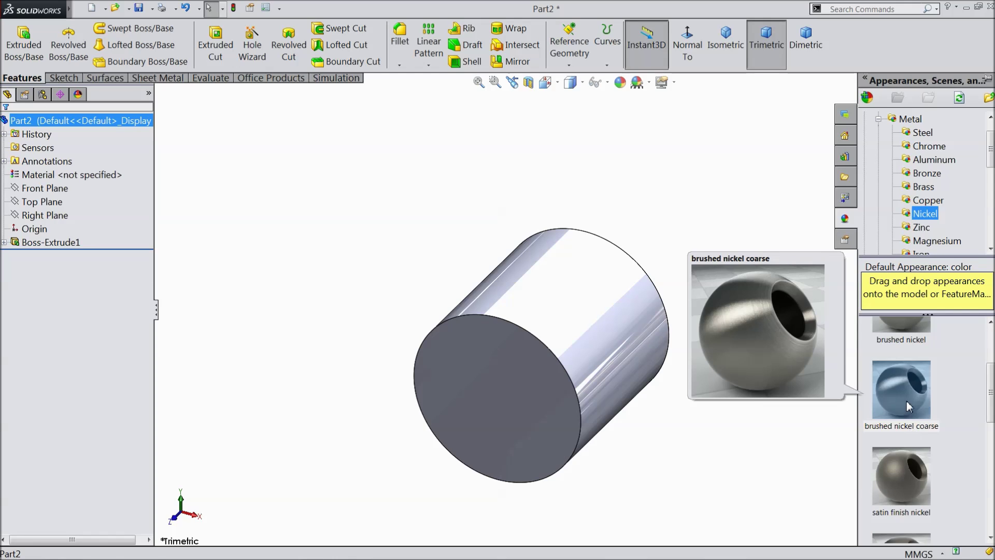
double_click(906, 401)
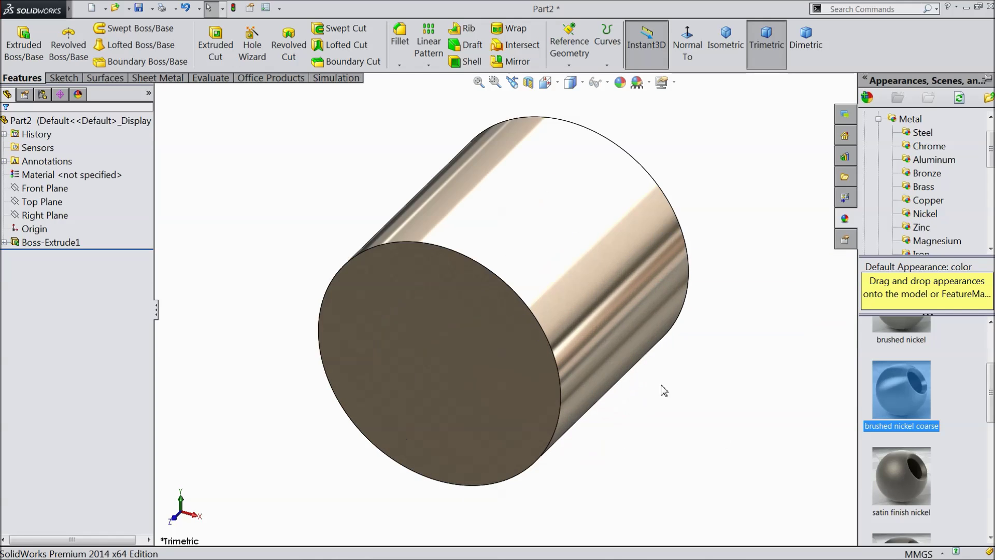
Chamfer both ends of the cylinder by selecting its cylindrical face, with a 1 mm distance at 45 degrees.
middle_click_drag(662, 391, 644, 371)
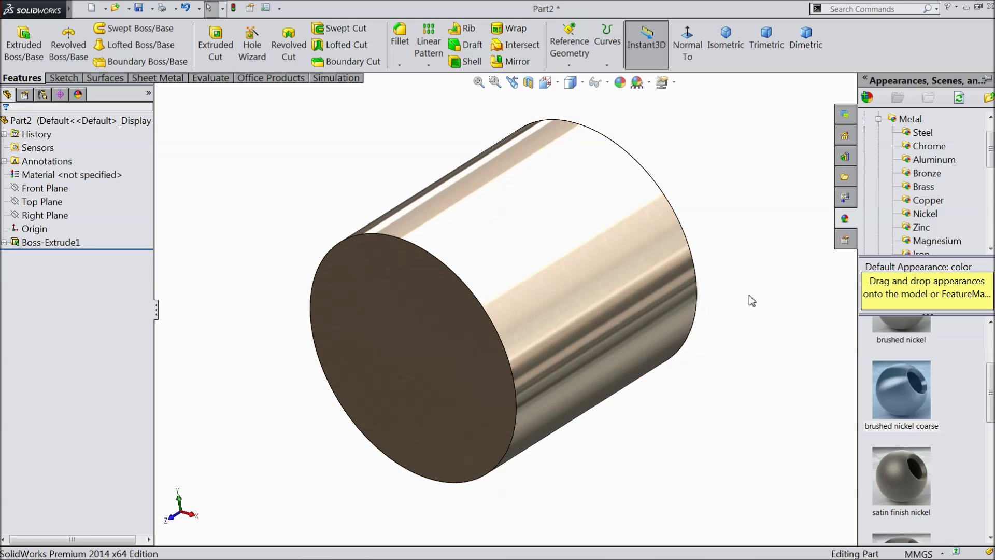
middle_click_drag(628, 328, 624, 310)
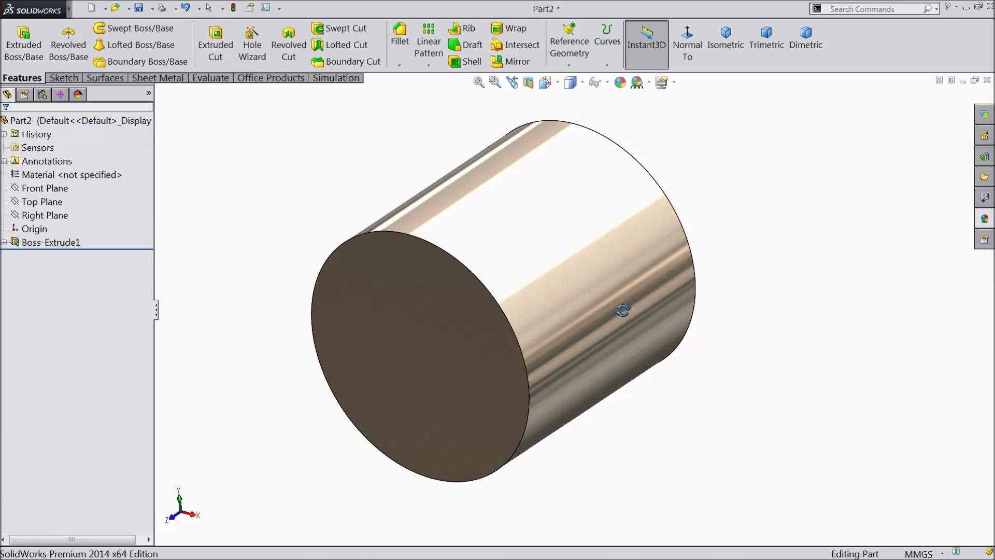
left_click(400, 65)
left_click(409, 92)
type("1")
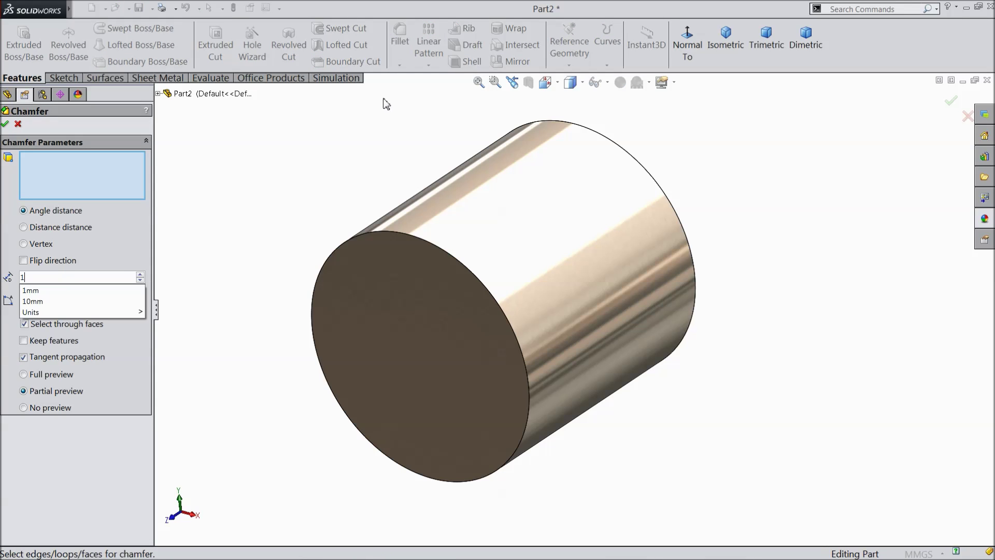
key("Return")
left_click(513, 224)
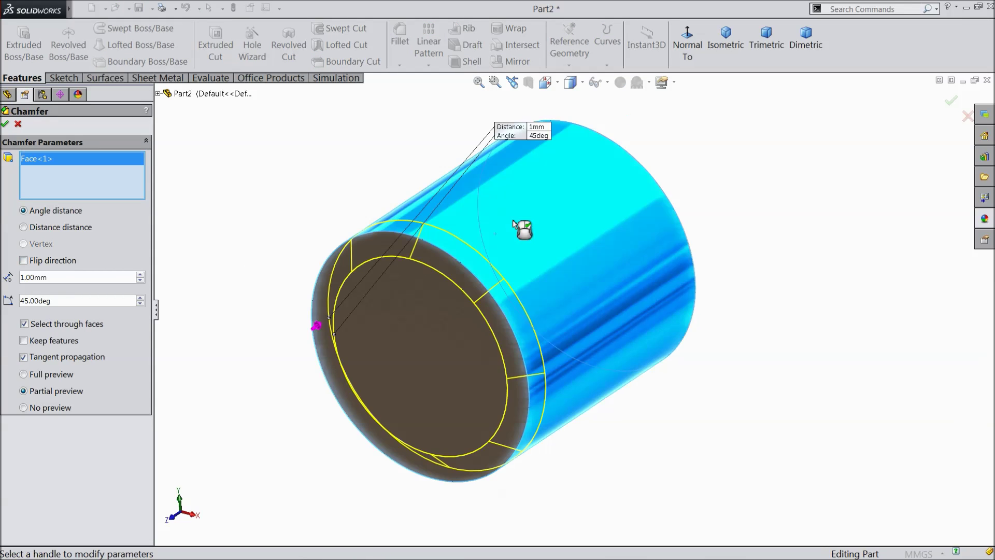
left_click(4, 123)
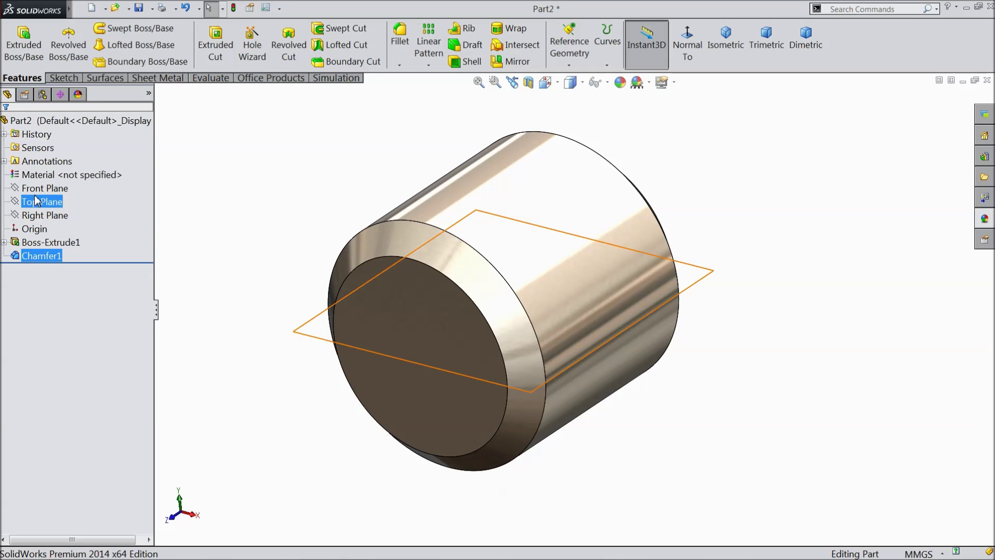
Create a reference axis through the cylindrical face and hide it.
left_click(69, 243, "ctrl")
left_click(70, 242, "ctrl")
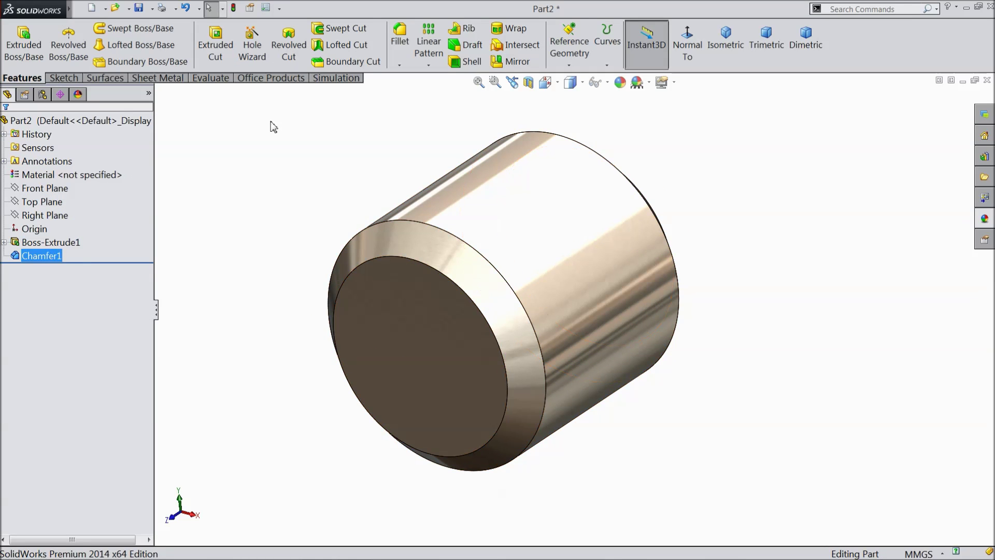
left_click(607, 66)
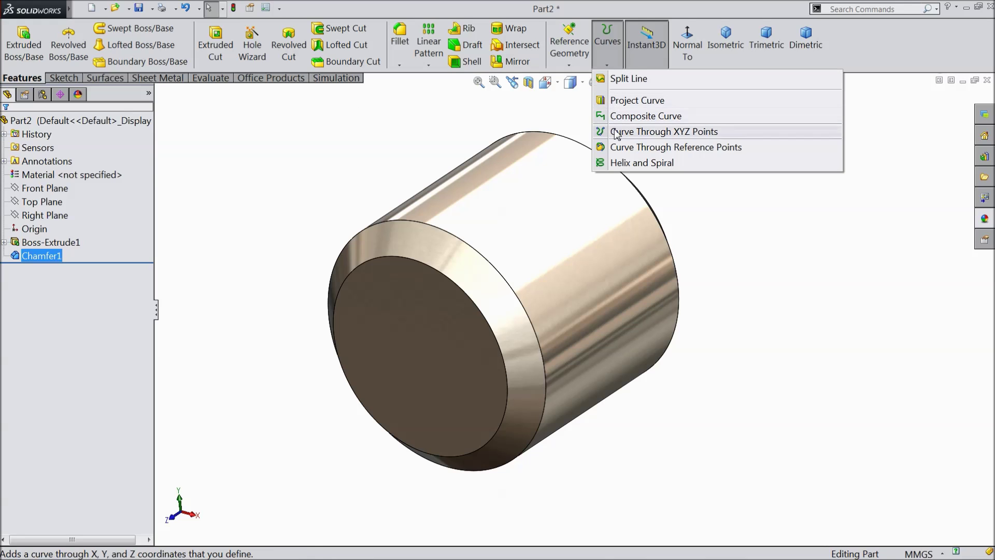
left_click(568, 64)
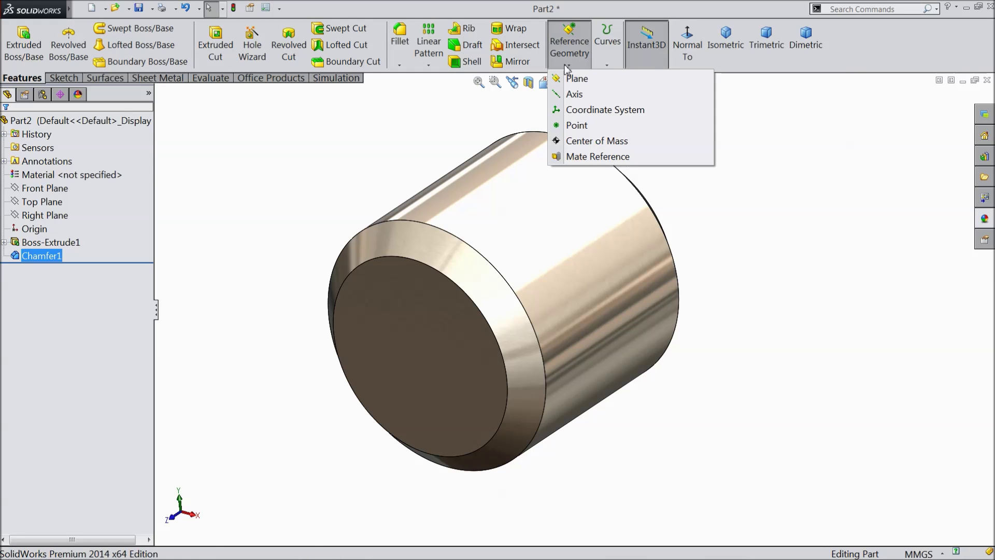
left_click(578, 93)
left_click(585, 245)
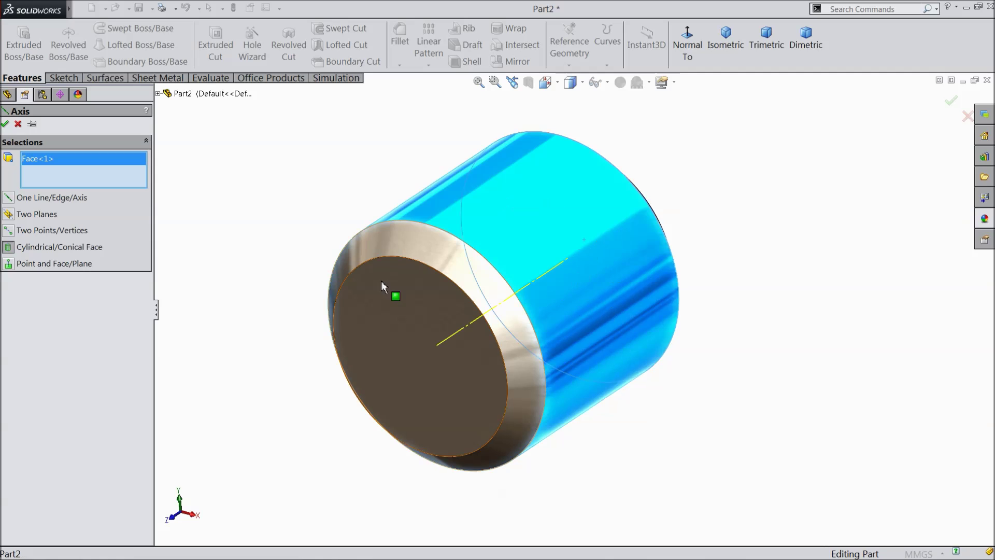
left_click(6, 124)
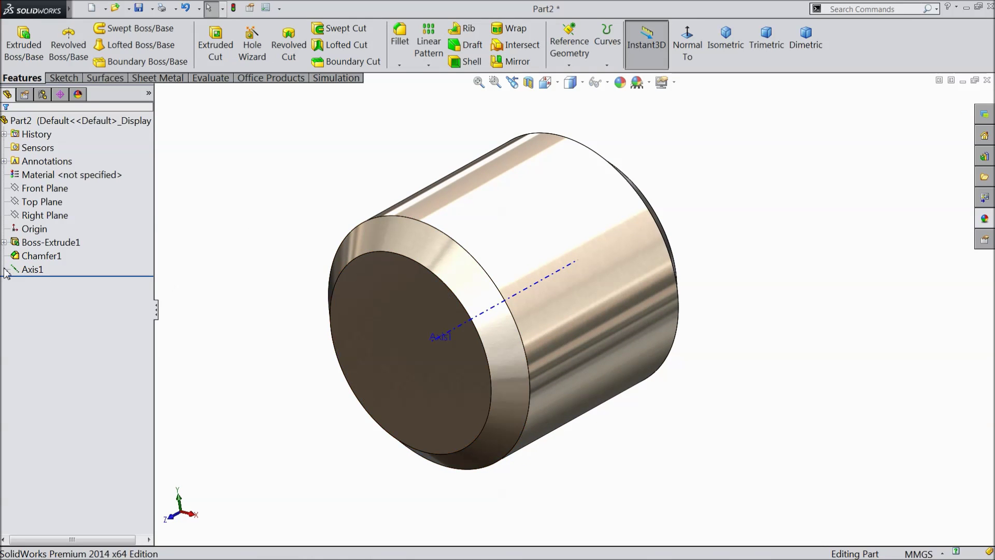
left_click(32, 269)
left_click(19, 251)
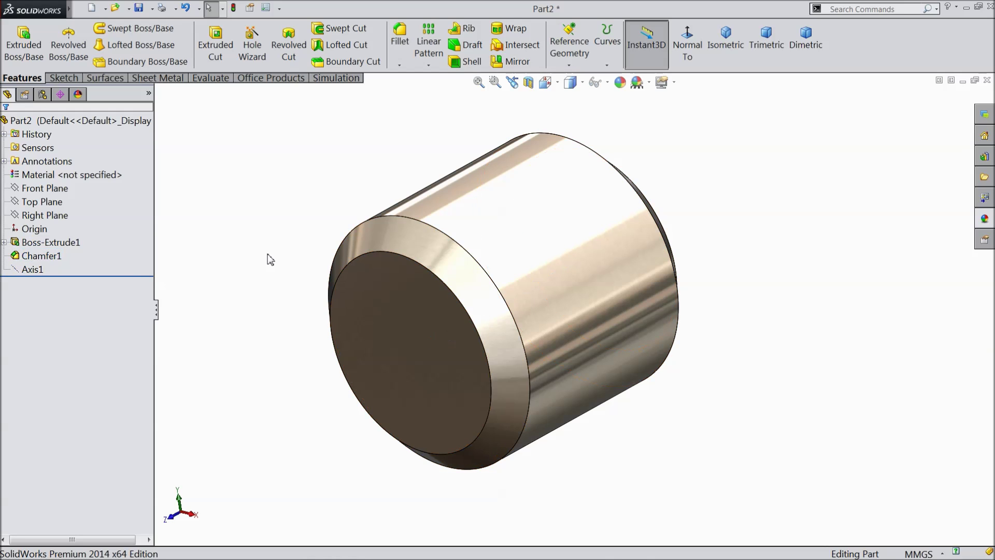
Start a sketch on the Top Plane and orient the view normal to it.
mouse_move(269, 260)
middle_mouse_down()
mouse_move(289, 295)
mouse_move(279, 266)
middle_mouse_up()
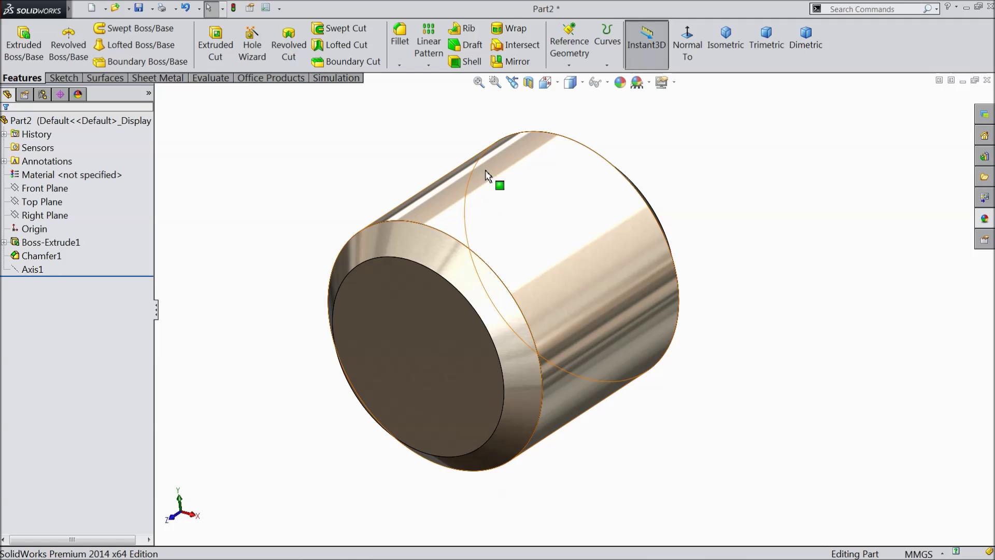
left_click(34, 203)
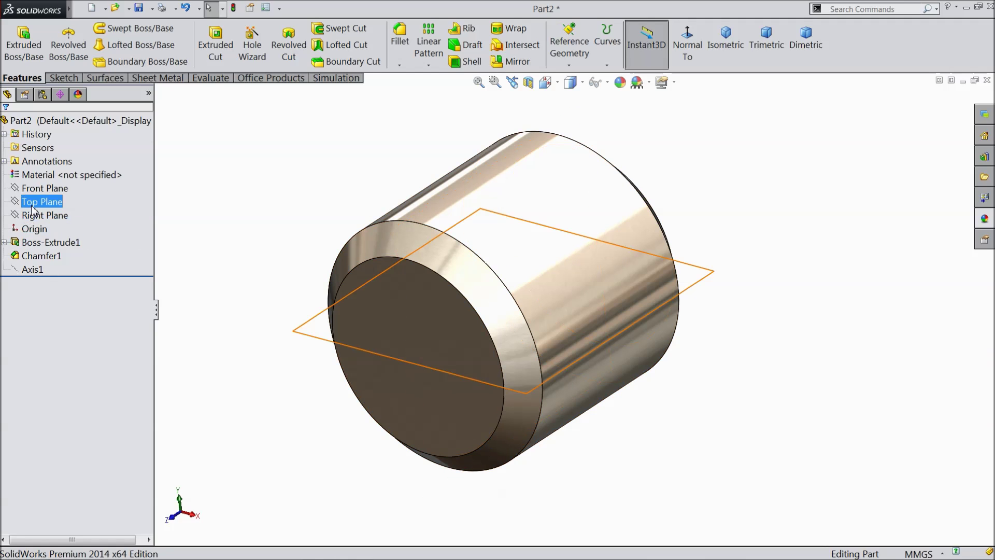
left_click(61, 189)
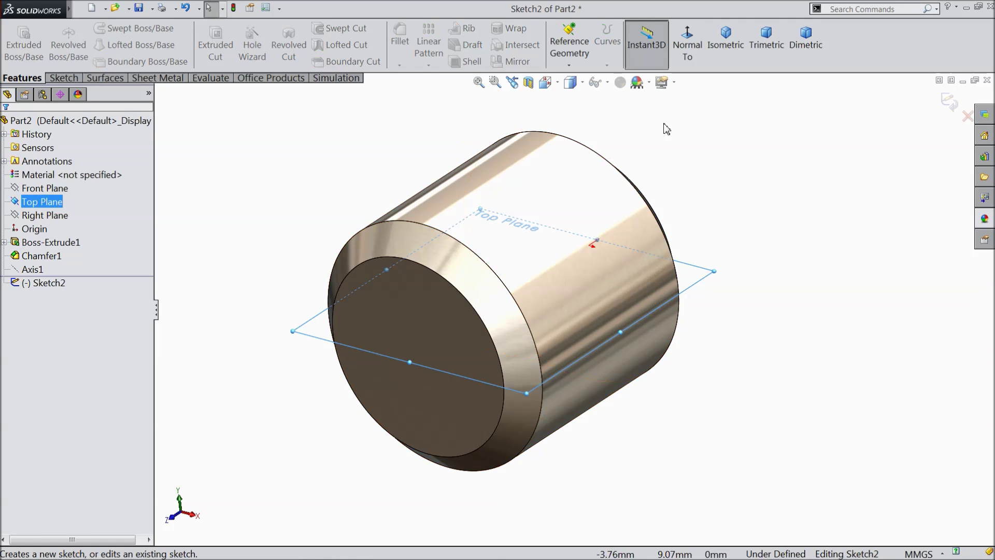
left_click(686, 50)
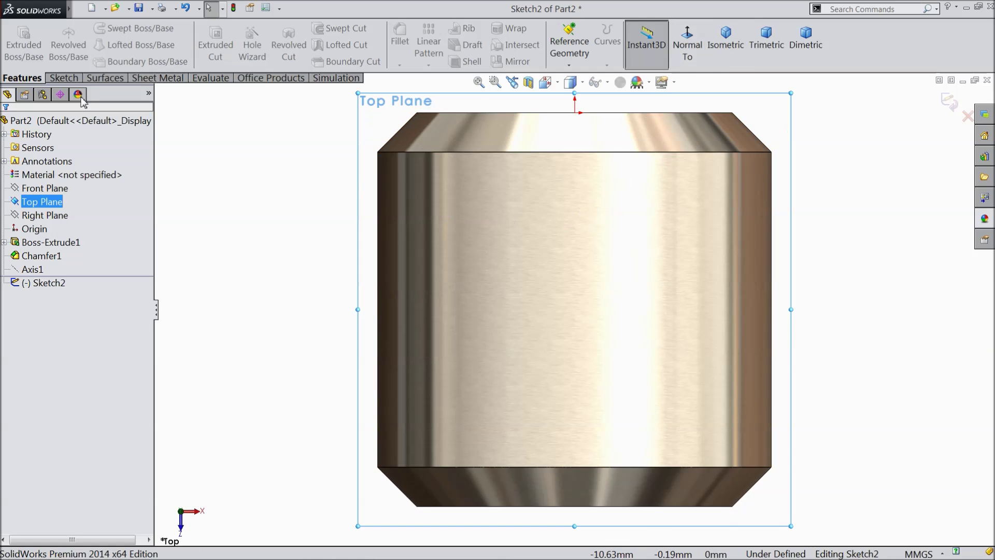
Sketch a three-line open groove profile with square corners, about 0.83 mm deep, starting and ending on the cylinder's left silhouette edge.
left_click(66, 79)
left_click(100, 29)
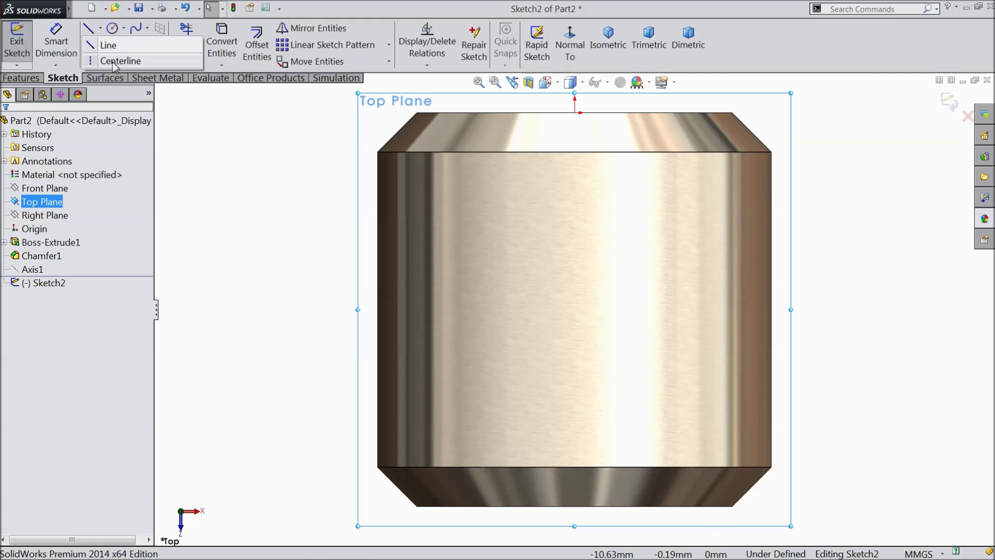
left_click(107, 45)
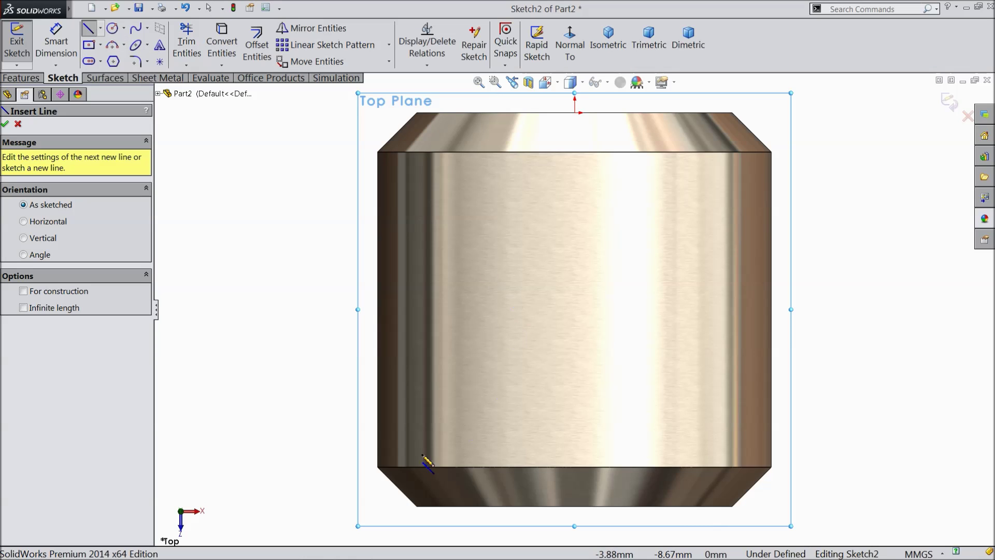
scroll(426, 461, "down", 2)
scroll(409, 224, "down", 2)
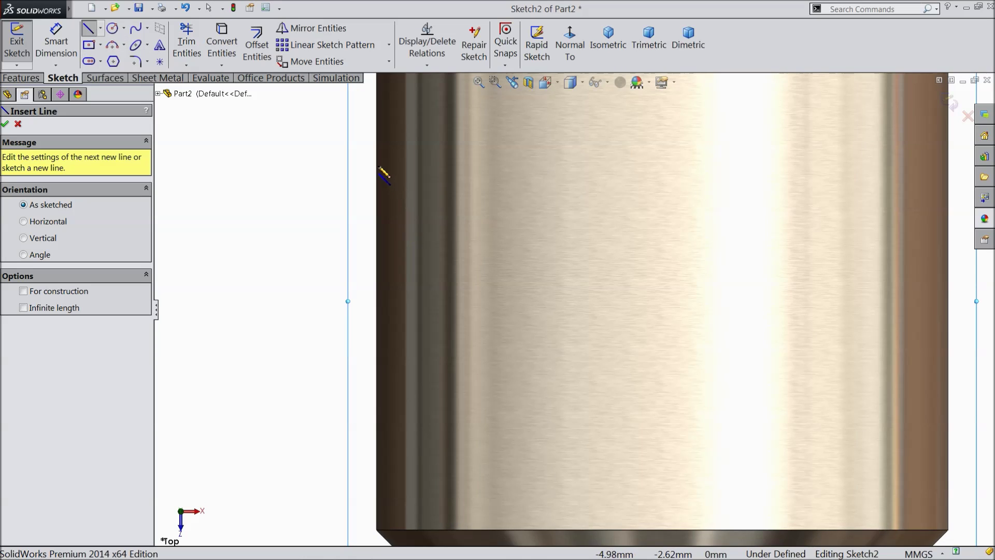
left_click(377, 155)
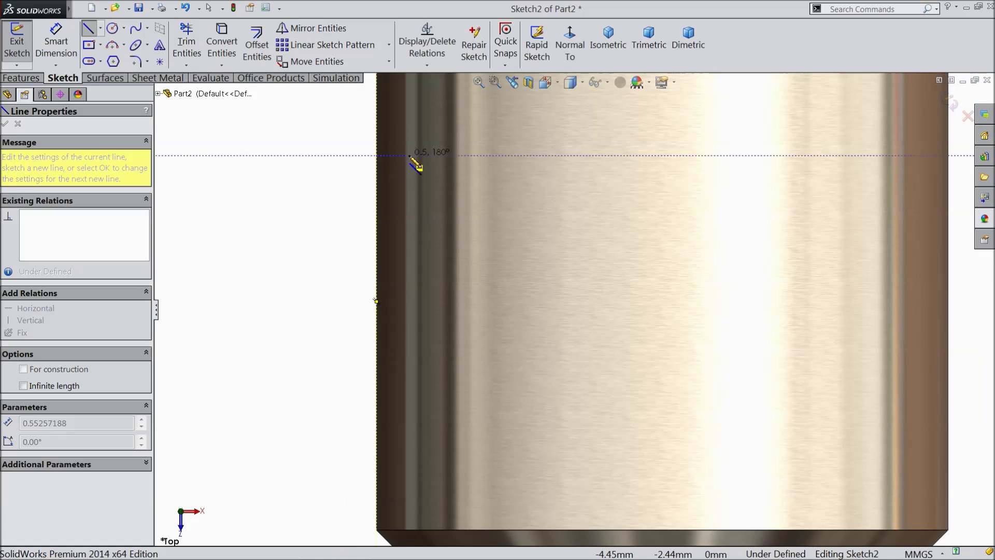
left_click(424, 155)
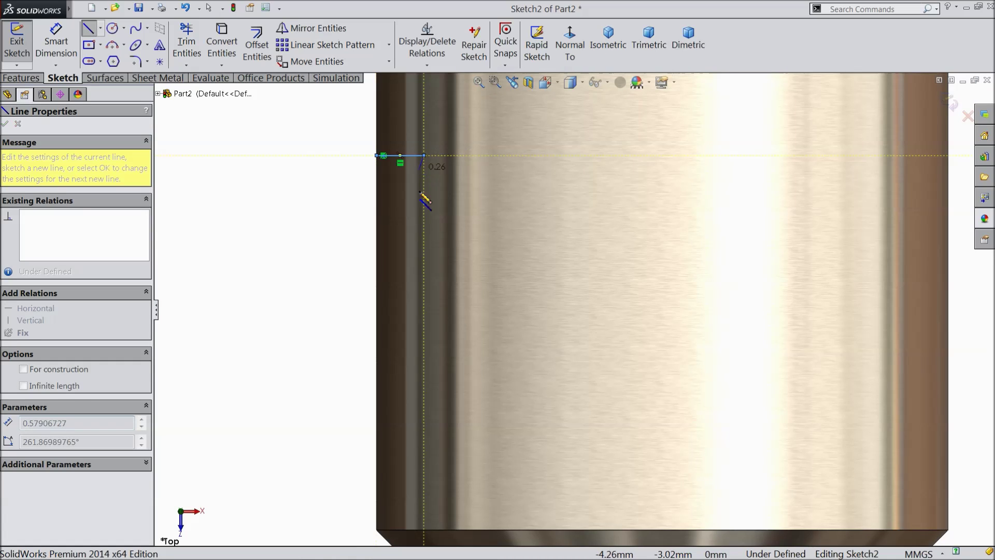
left_click(423, 304)
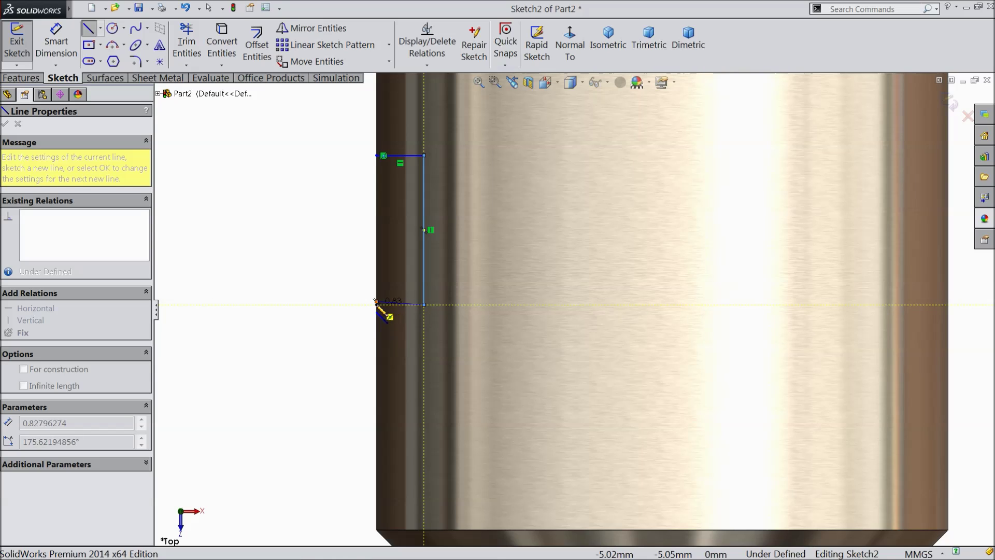
left_click(377, 305)
right_click(379, 306)
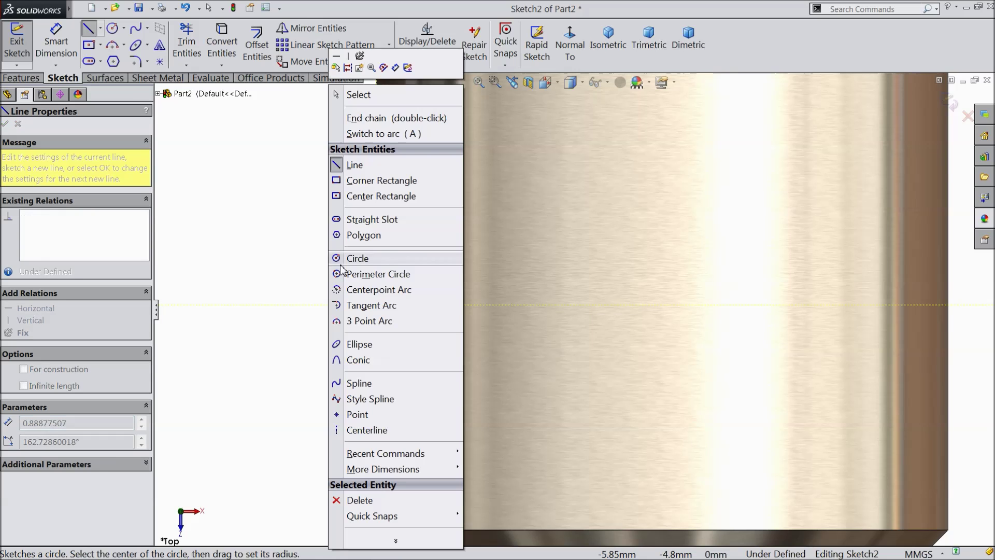
left_click(358, 115)
key("Escape")
Dimension the lower horizontal line of the groove profile to a depth of 0.6 mm.
scroll(451, 287, "down", 3)
scroll(446, 260, "up", 3)
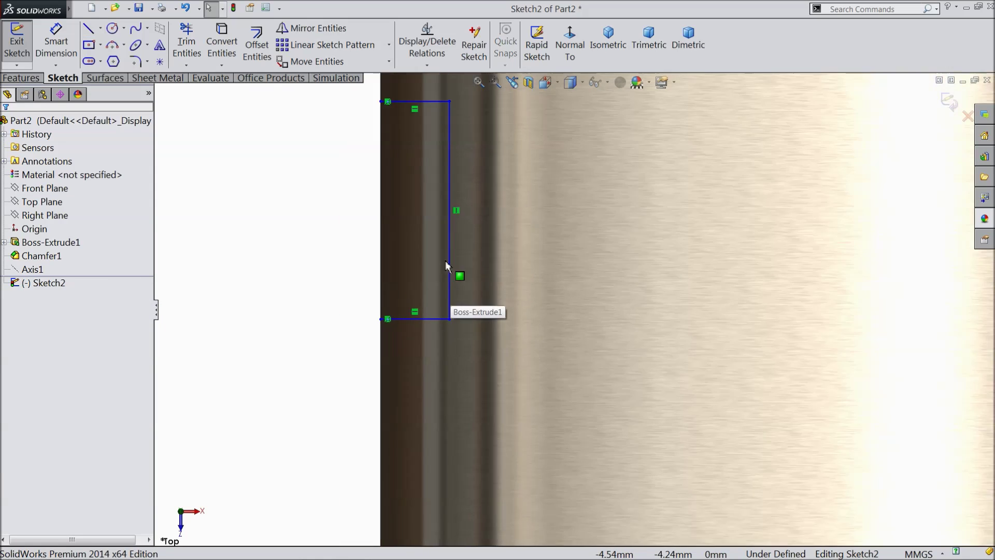
left_click(56, 41)
scroll(527, 339, "down", 3)
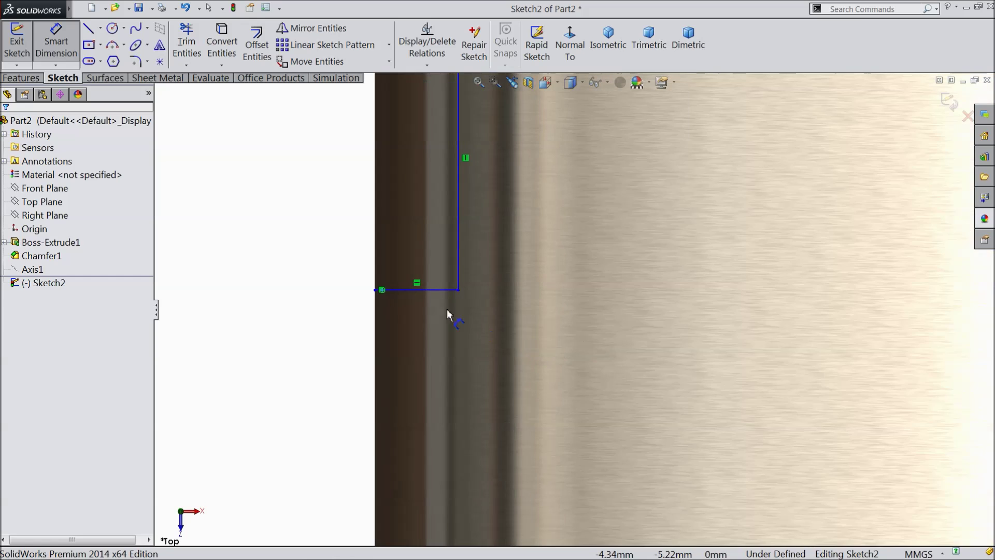
left_click(428, 291)
left_click(424, 325)
type("0.6")
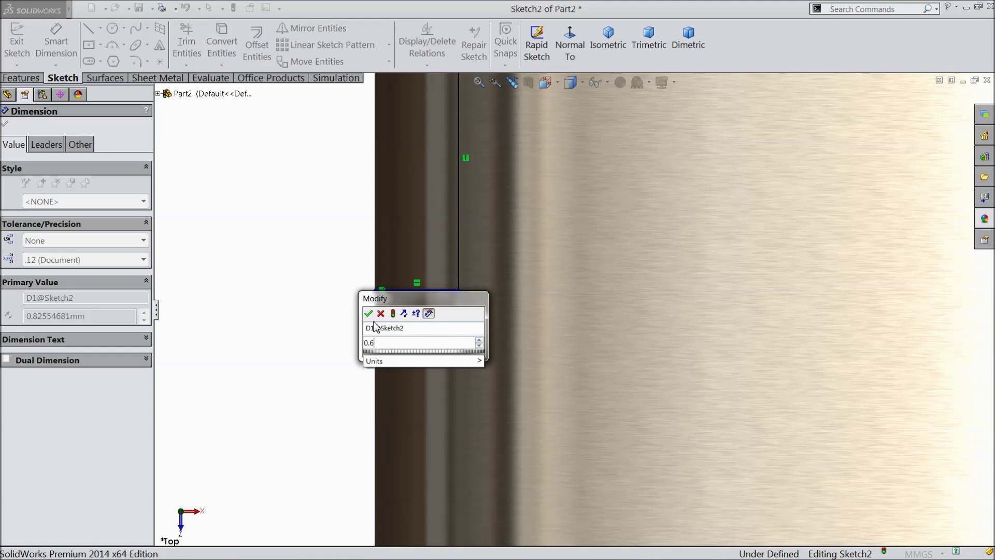
key("Return")
Dimension the groove's lower line to 2 mm from the lower chamfer edge of the cylinder.
scroll(444, 342, "up", 3)
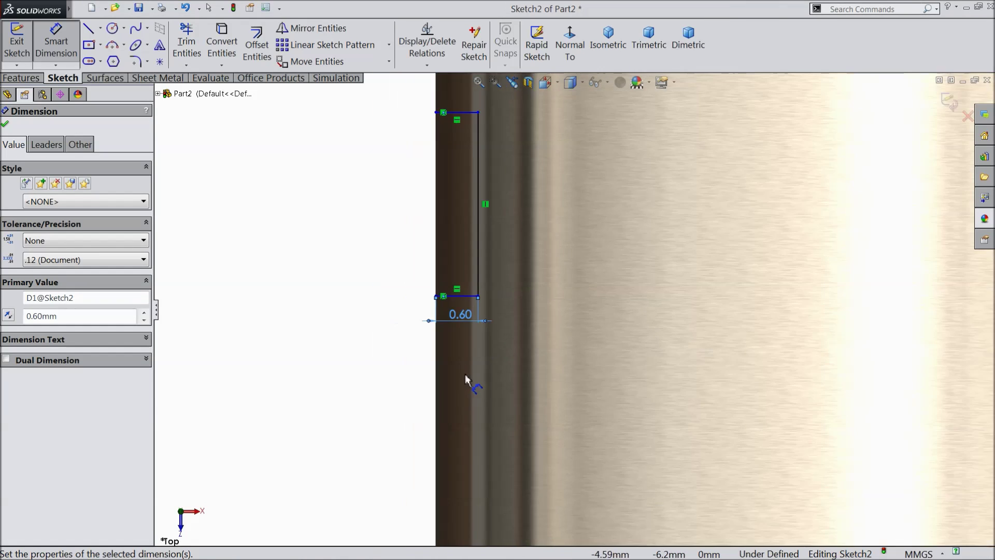
scroll(464, 374, "up", 5)
scroll(536, 310, "down", 5)
left_click(541, 210)
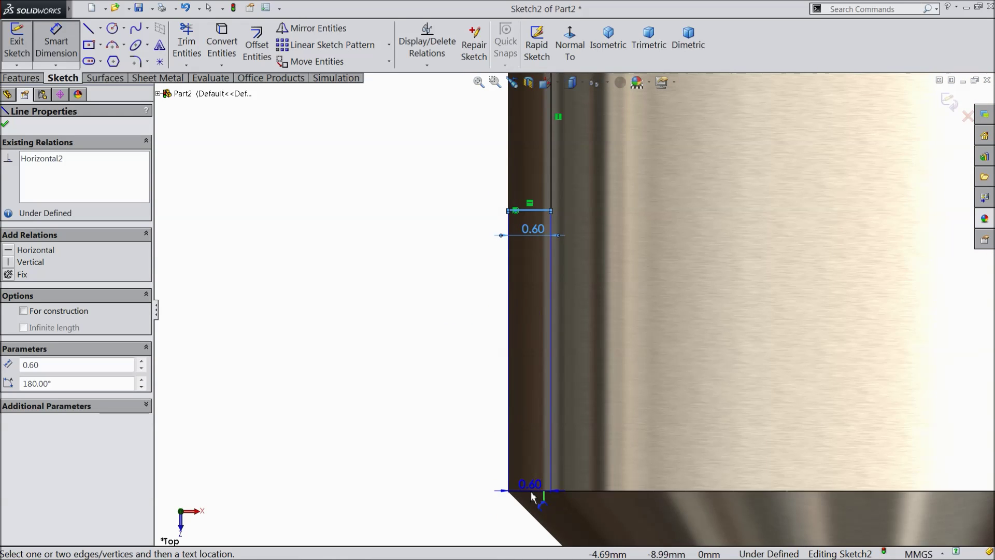
key("Escape")
left_click(514, 482)
left_click(386, 363)
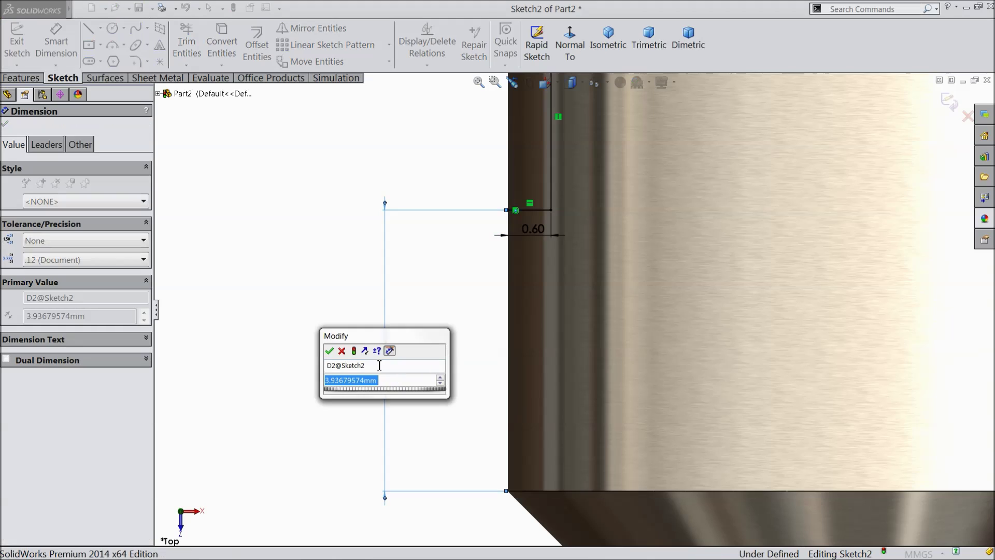
type("2")
left_click(330, 351)
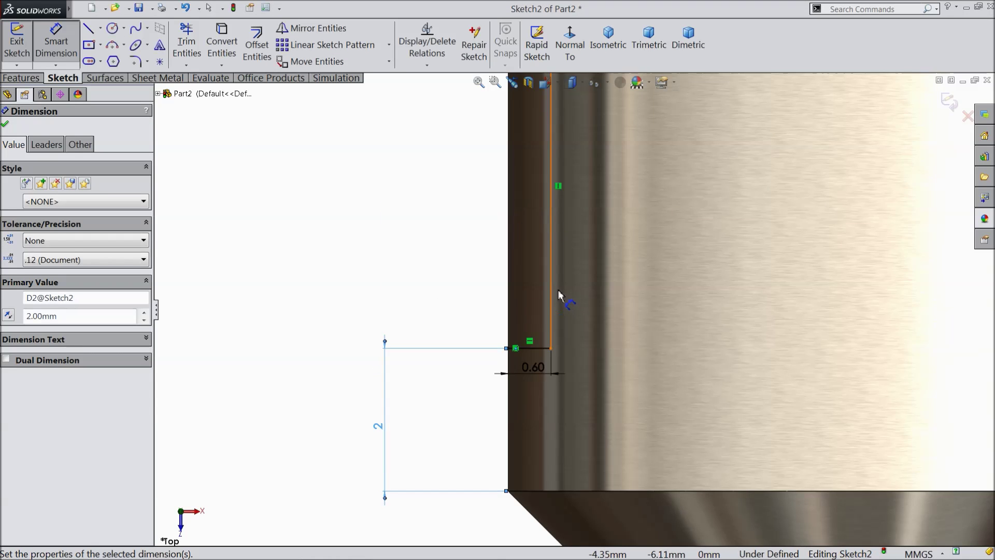
Dimension the groove's upper line to 2 mm from the upper chamfer edge of the cylinder.
scroll(582, 126, "down", 4)
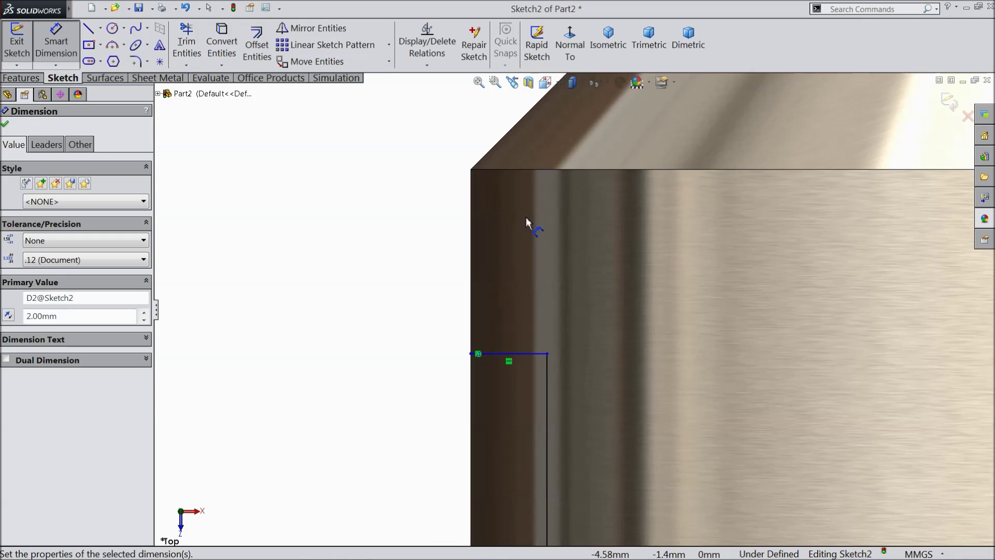
left_click(515, 354)
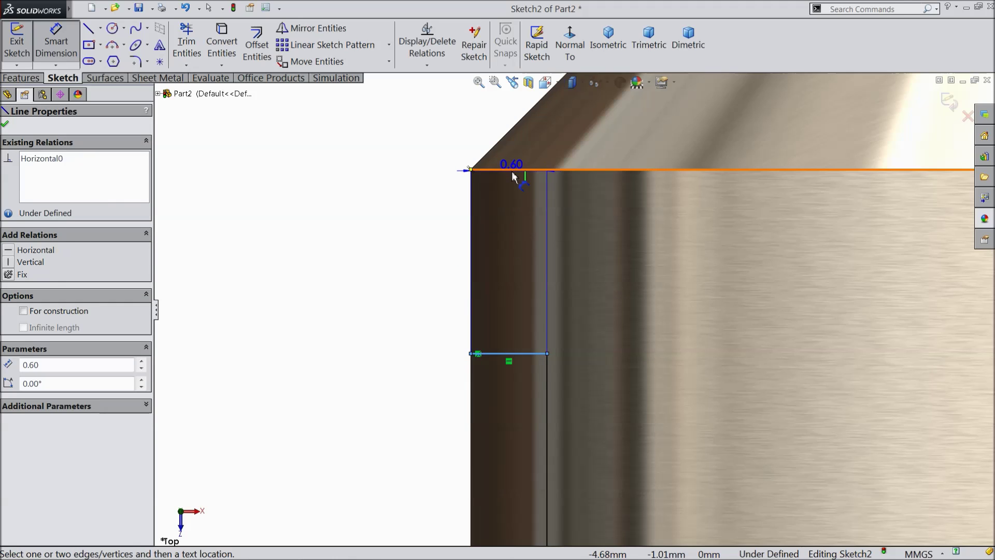
left_click(512, 171)
left_click(402, 259)
type("2")
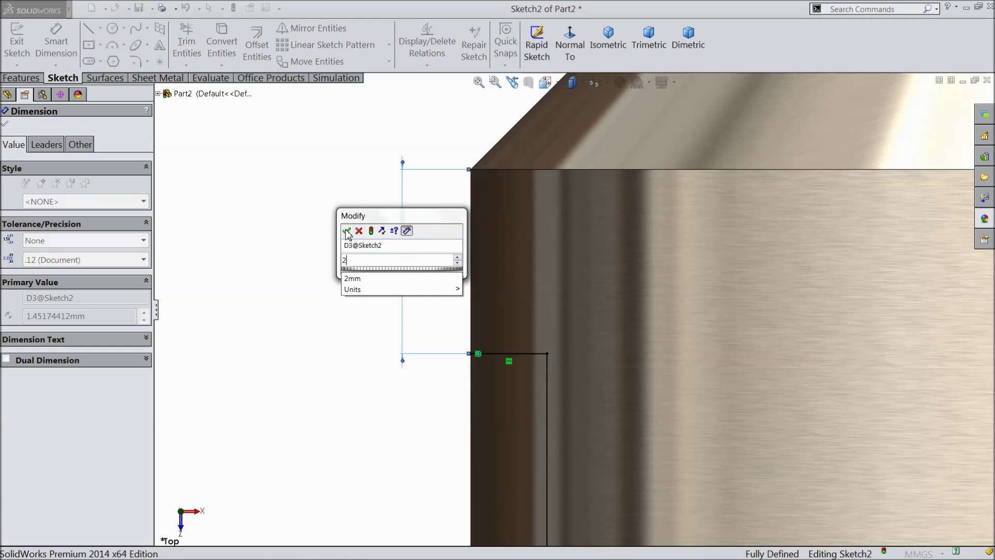
left_click(347, 231)
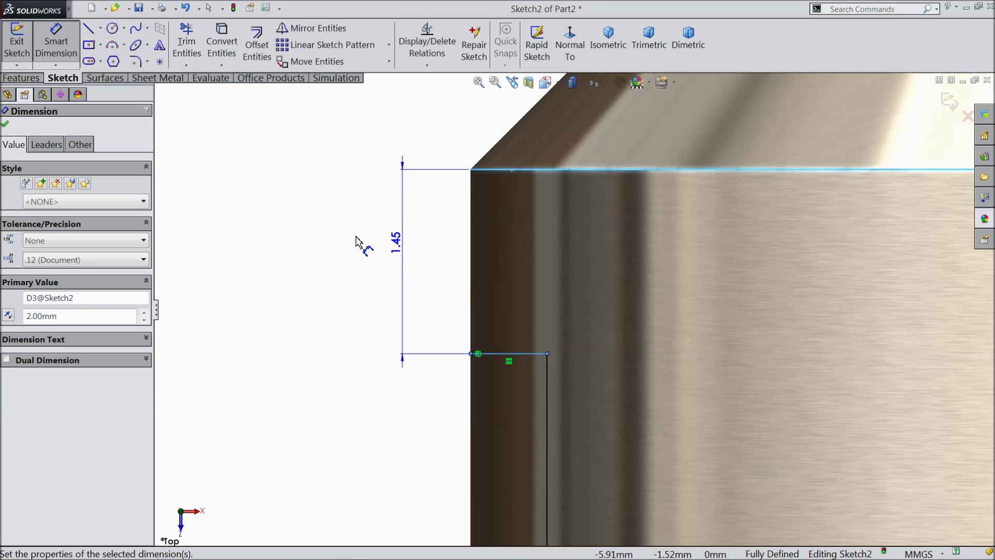
left_click(5, 124)
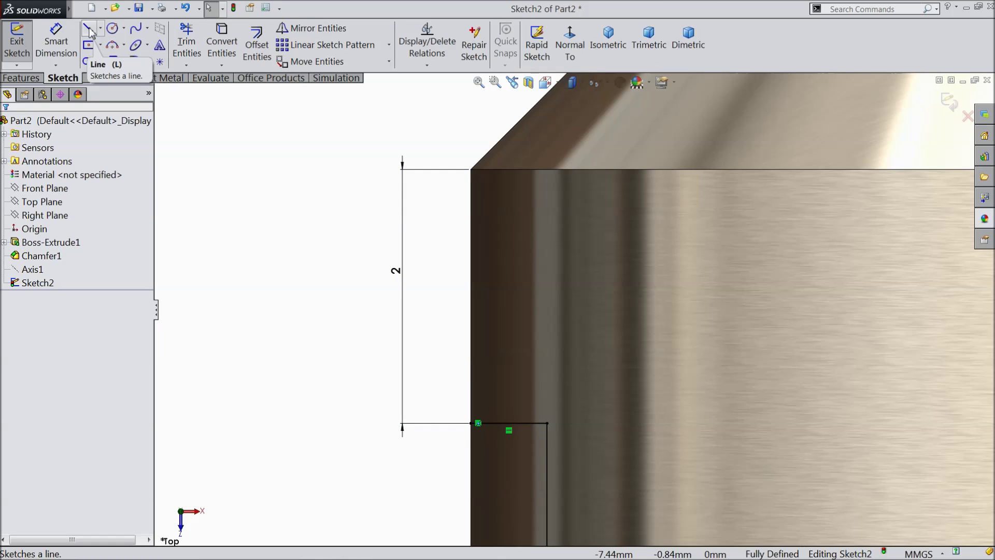
Sketch a diagonal line about 0.38 mm long from the middle of the groove's upper line up to the cylinder's left edge.
left_click(89, 33)
scroll(570, 449, "down", 4)
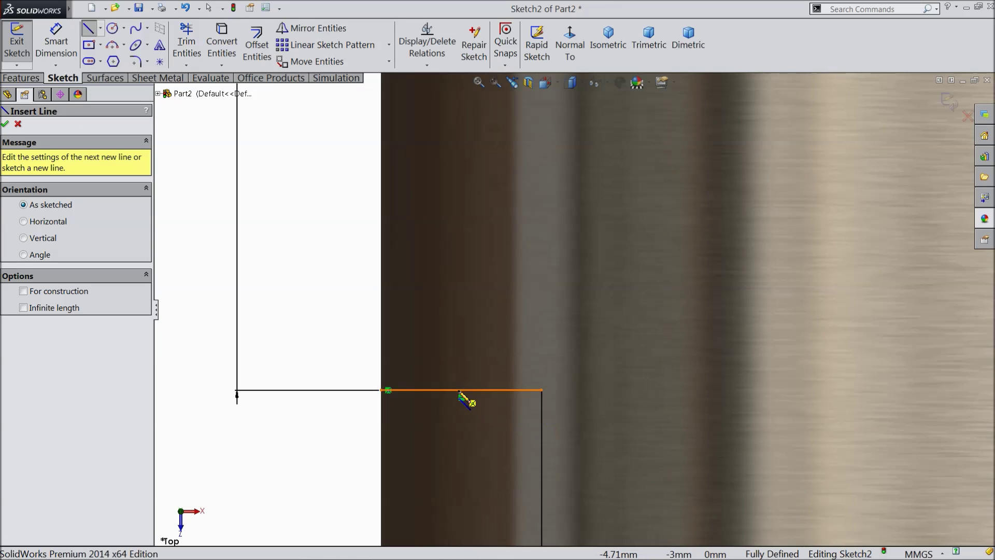
left_click(461, 389)
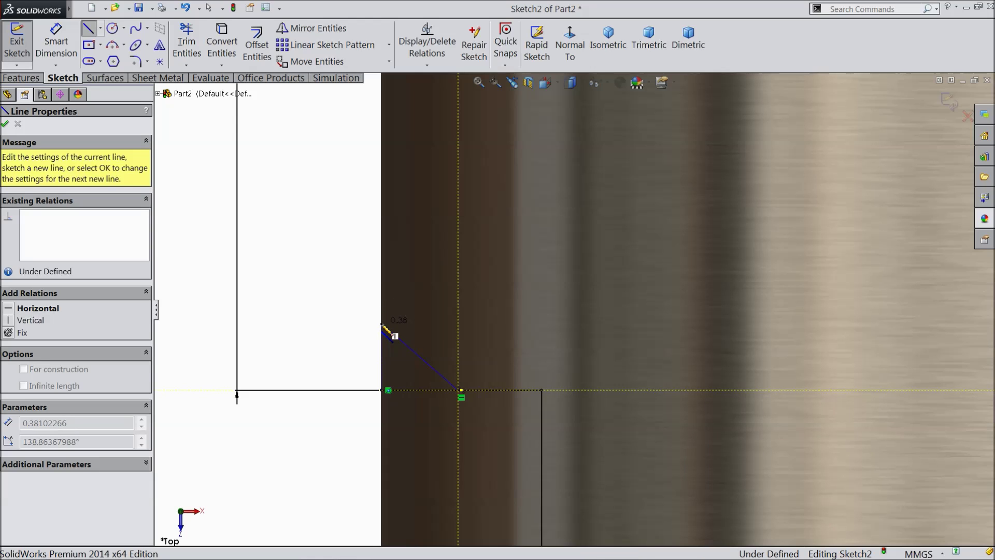
right_click(400, 356)
left_click(358, 97)
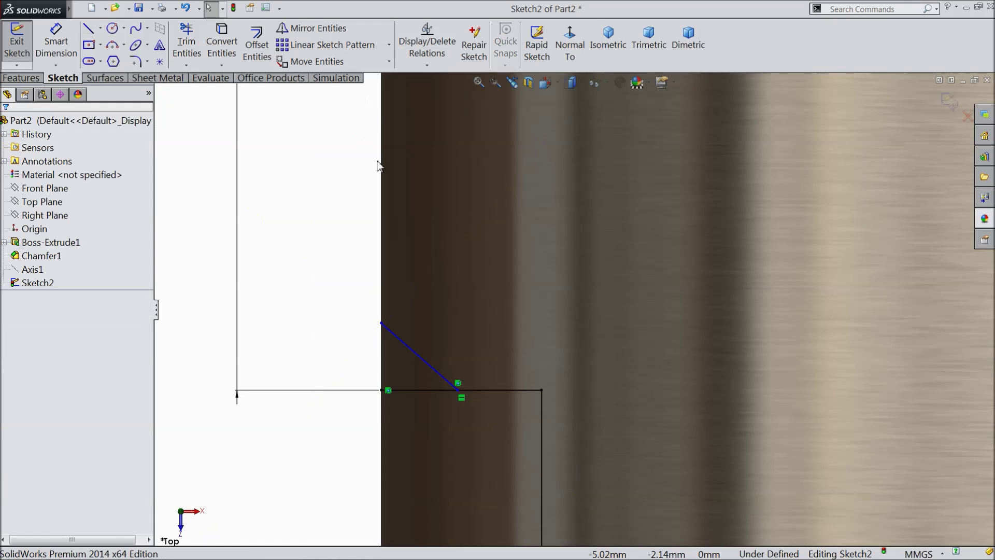
Dimension the angle between the diagonal line and the groove's upper line to 45 degrees.
left_click(56, 41)
scroll(526, 473, "up", 4)
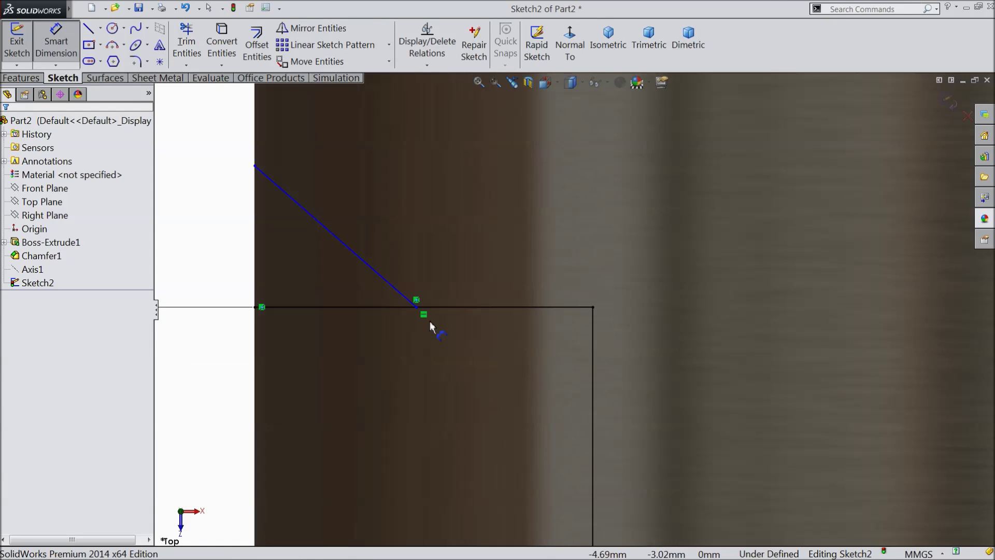
left_click(403, 293)
left_click(375, 306)
left_click(347, 283)
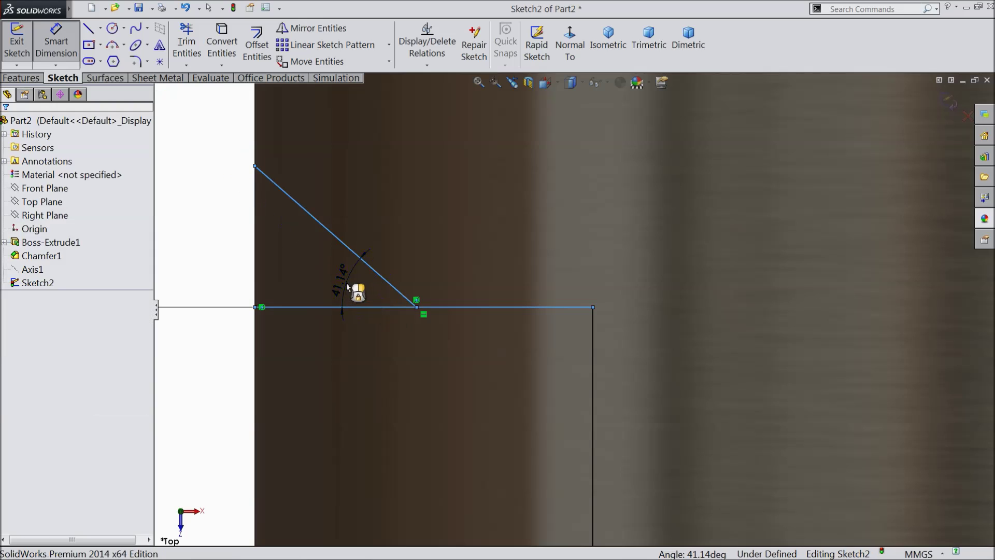
type("45")
key("Return")
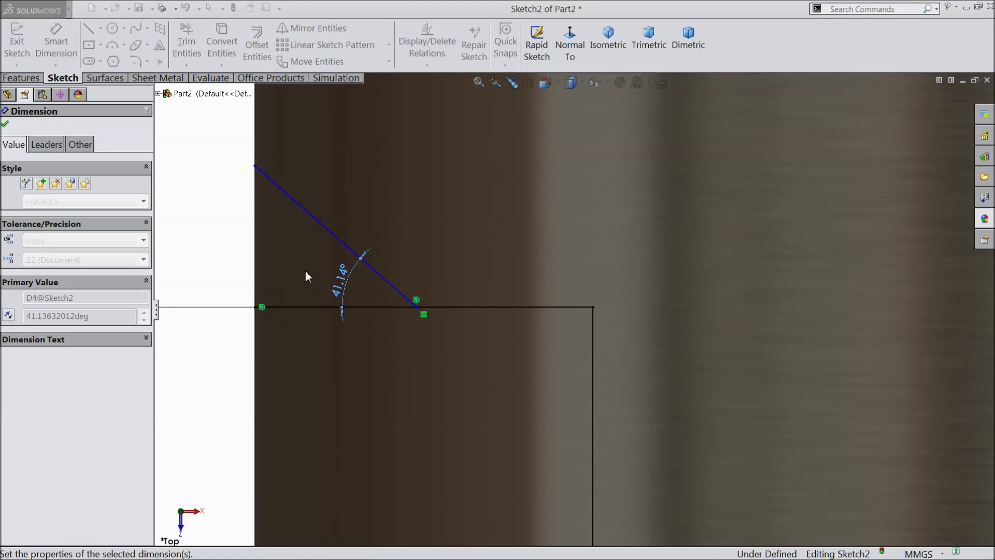
scroll(314, 239, "down", 2)
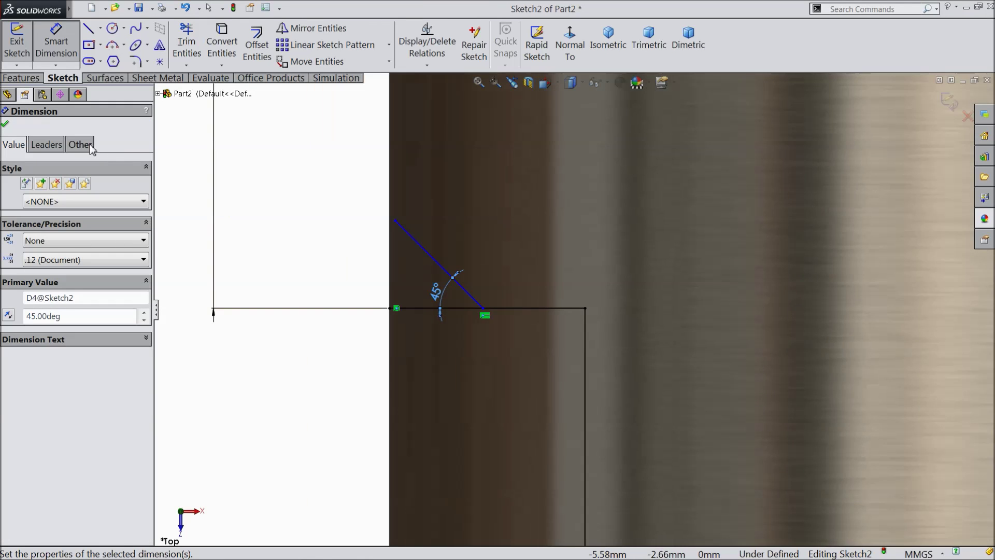
left_click(6, 126)
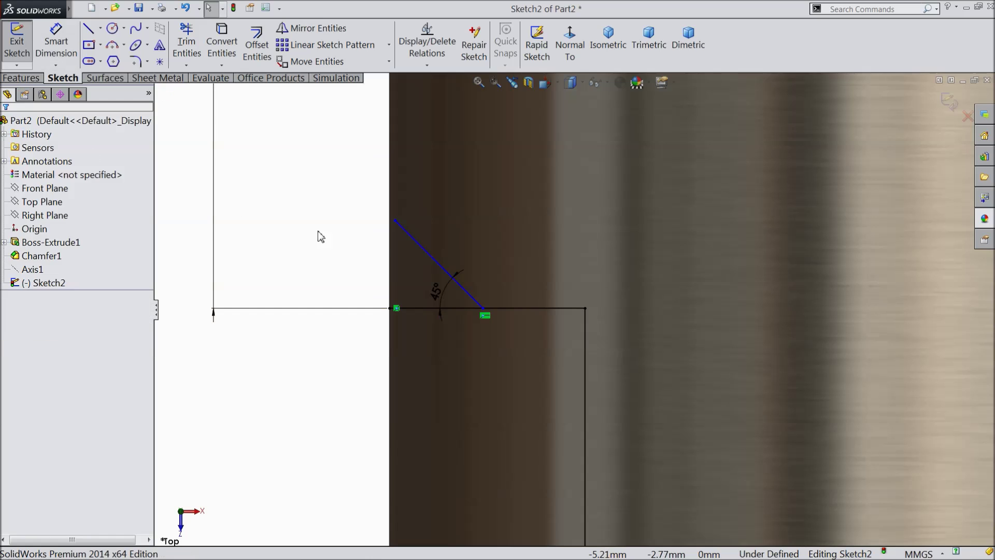
left_click(389, 240)
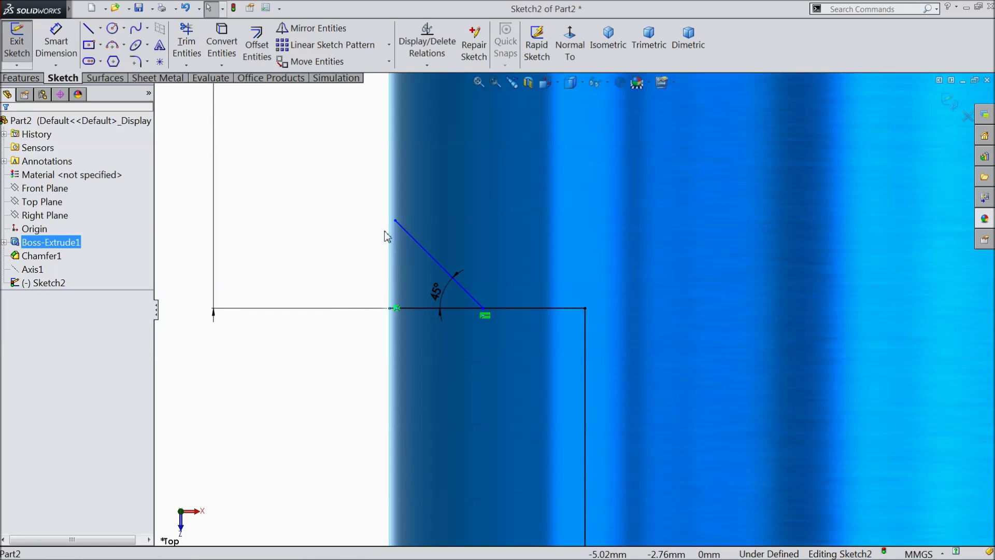
scroll(375, 267, "down", 2)
left_click(454, 289)
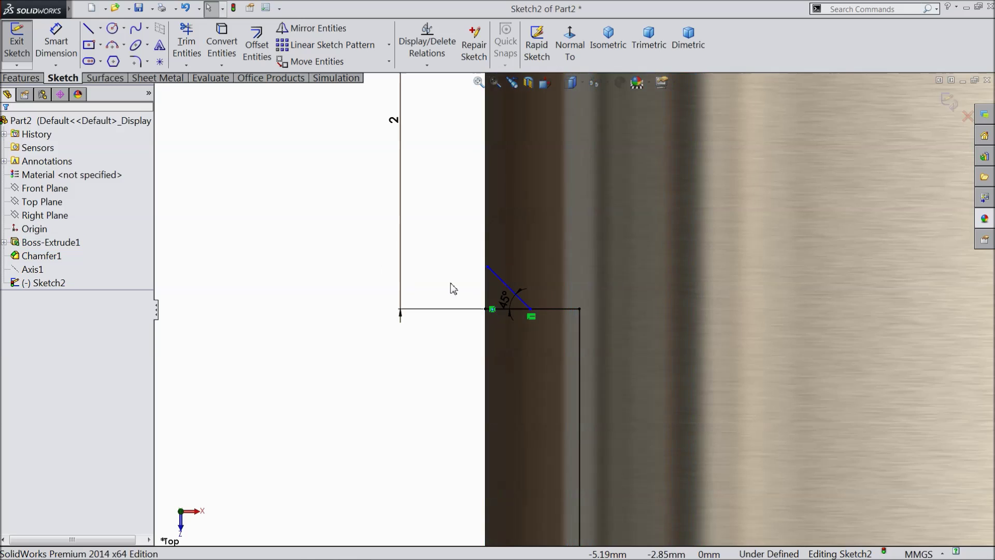
left_click(487, 280)
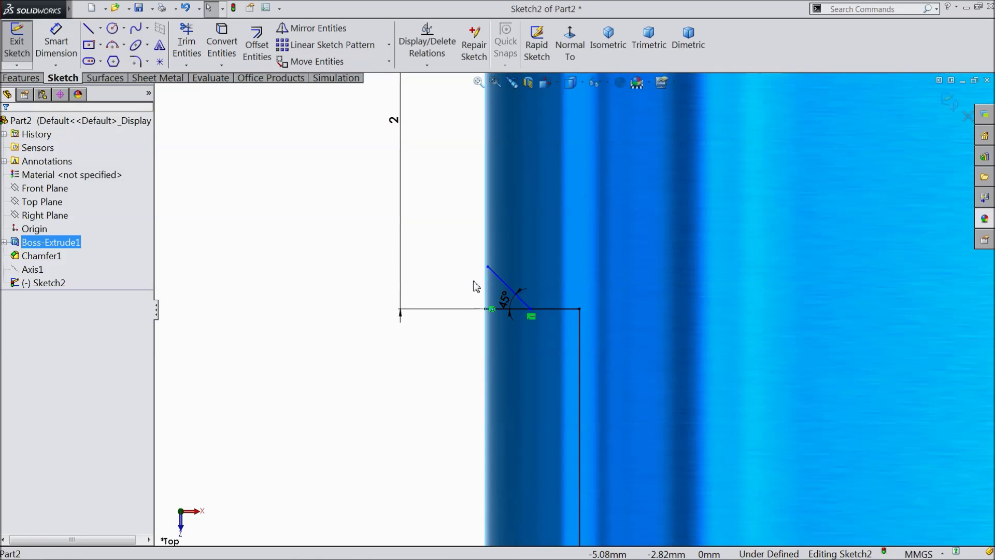
left_click(477, 285)
left_click(487, 286)
key("Escape")
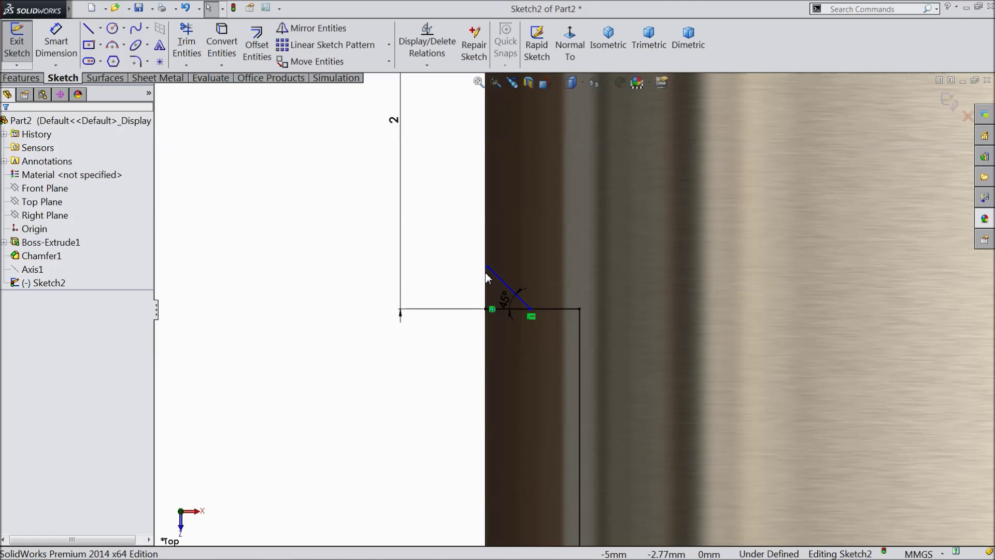
Move the diagonal line's upper endpoint onto the cylinder's left edge and slide it slightly further up along that edge.
left_click(486, 272)
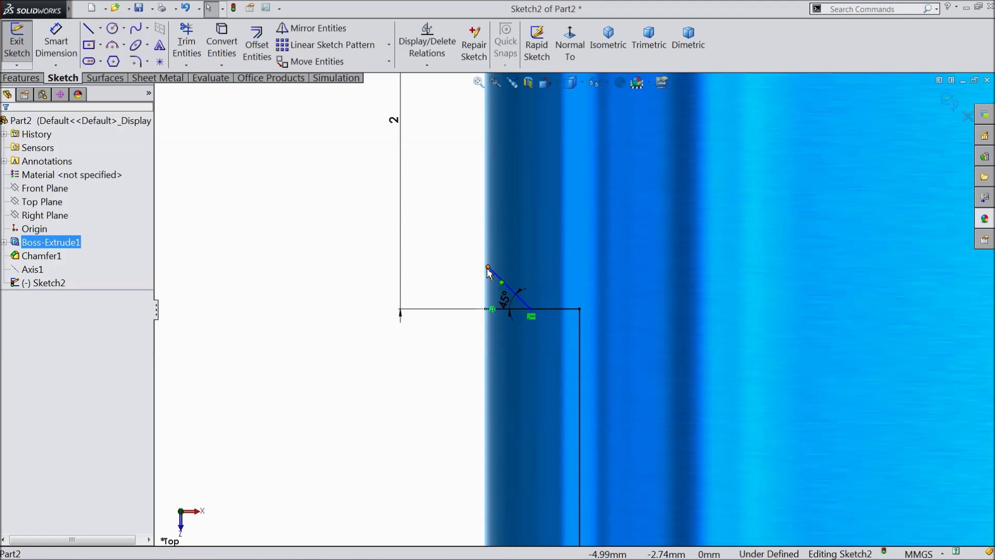
key("Escape")
mouse_move(487, 267)
left_mouse_down()
mouse_move(477, 261)
mouse_move(484, 265)
left_mouse_up()
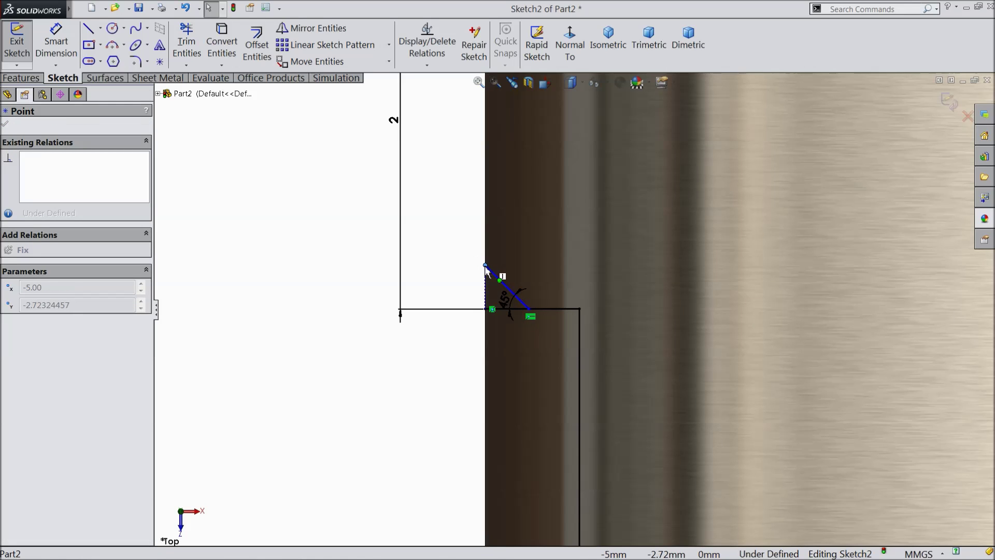
scroll(482, 295, "down", 8)
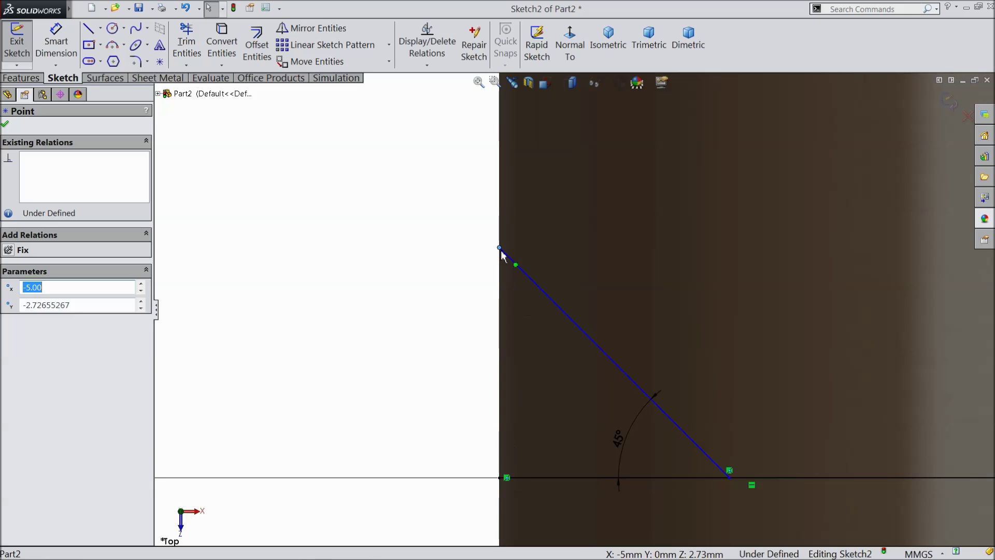
left_click_drag(500, 248, 499, 213)
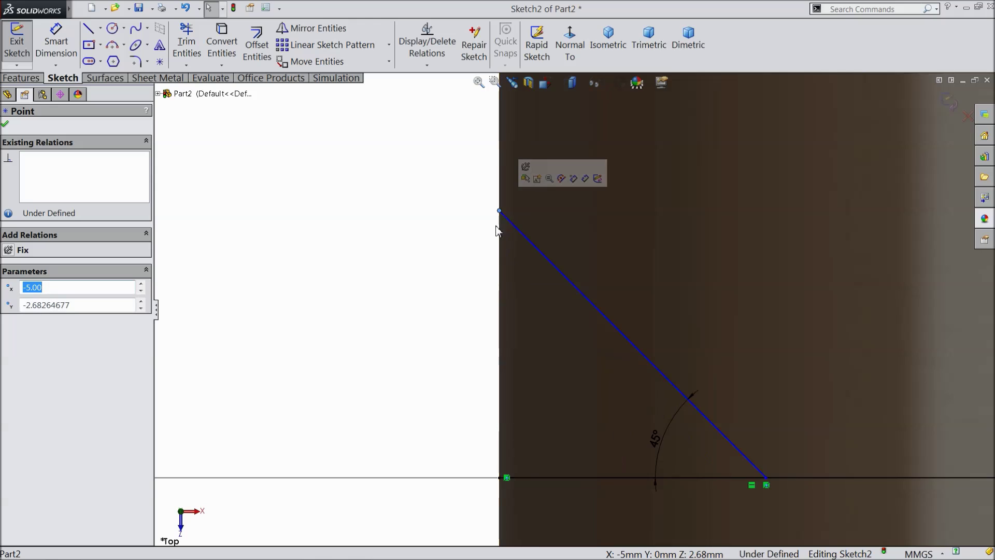
Dimension the vertical distance from the diagonal line's upper endpoint to the groove's upper line to 0.25 mm.
scroll(574, 310, "up", 3)
left_click(56, 46)
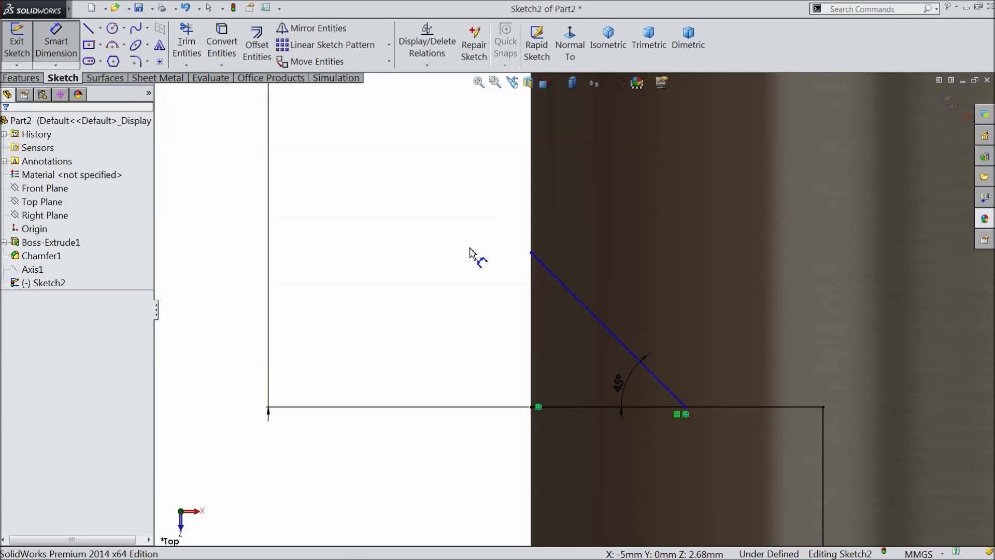
left_click(531, 254)
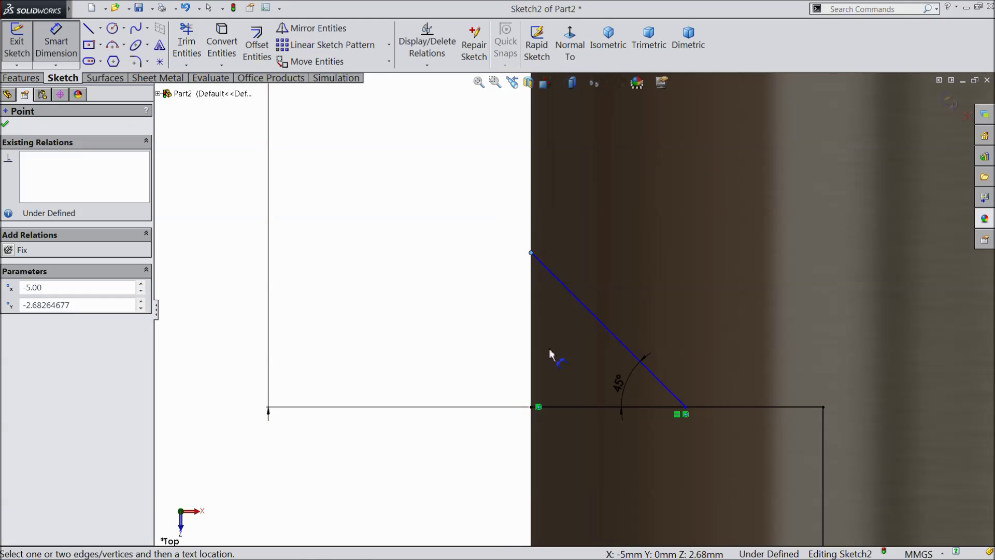
left_click(563, 409)
left_click(474, 354)
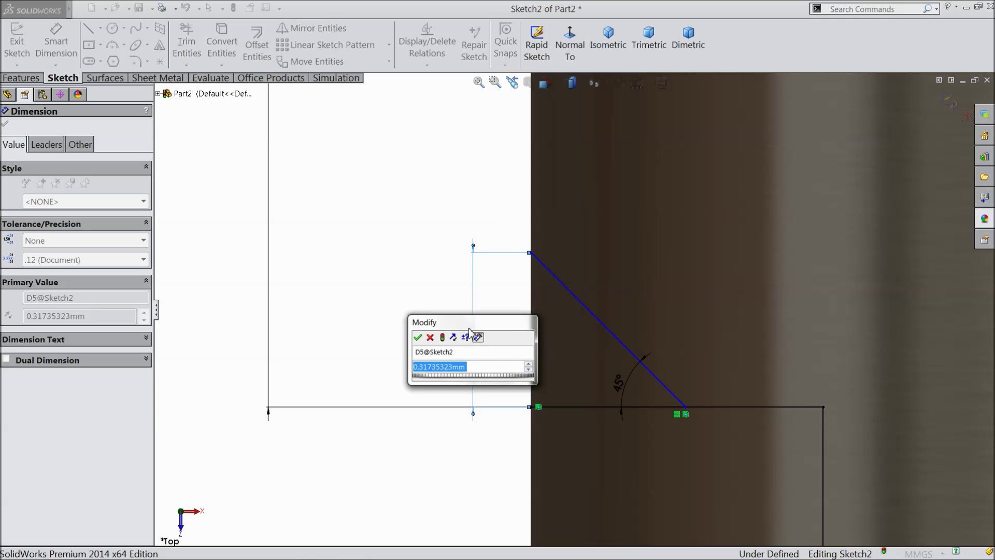
type("0.25")
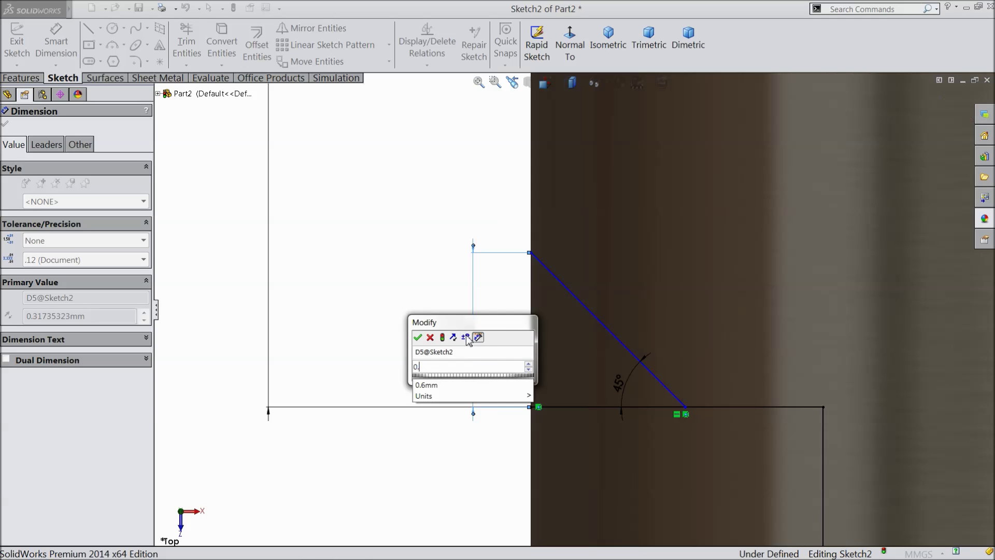
left_click(418, 338)
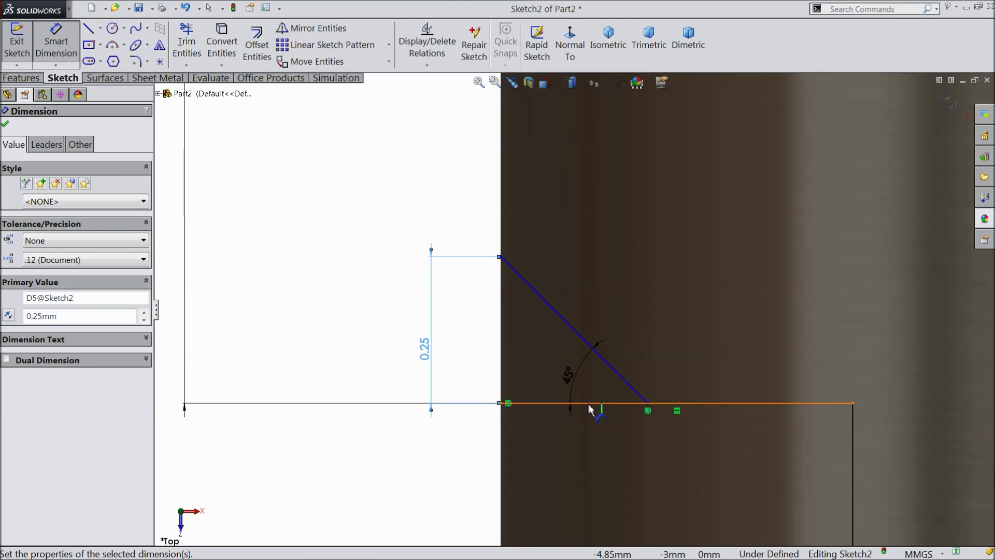
left_click(6, 124)
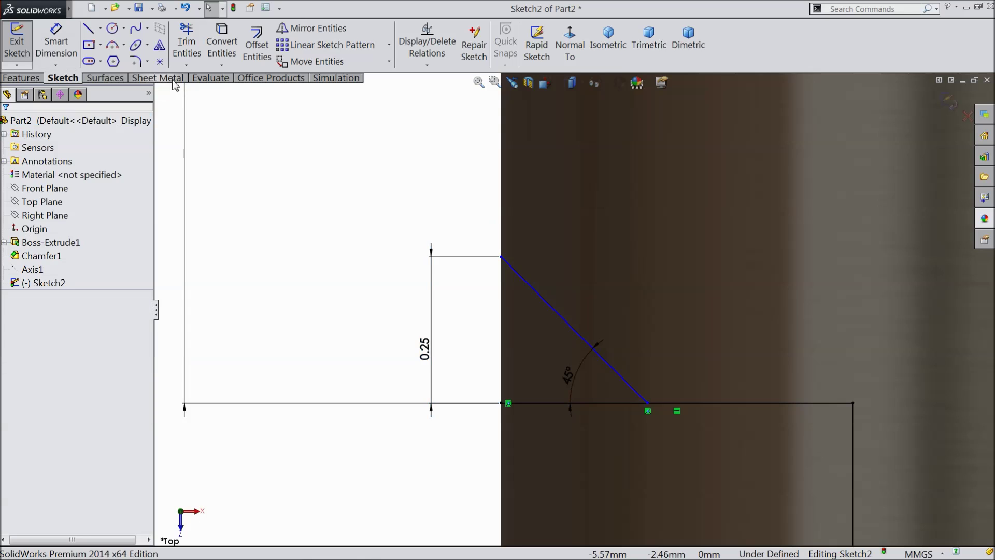
Trim away the part of the groove's upper line between the cylinder's left edge and the diagonal line.
left_click(187, 44)
scroll(560, 409, "down", 2)
left_click(550, 393)
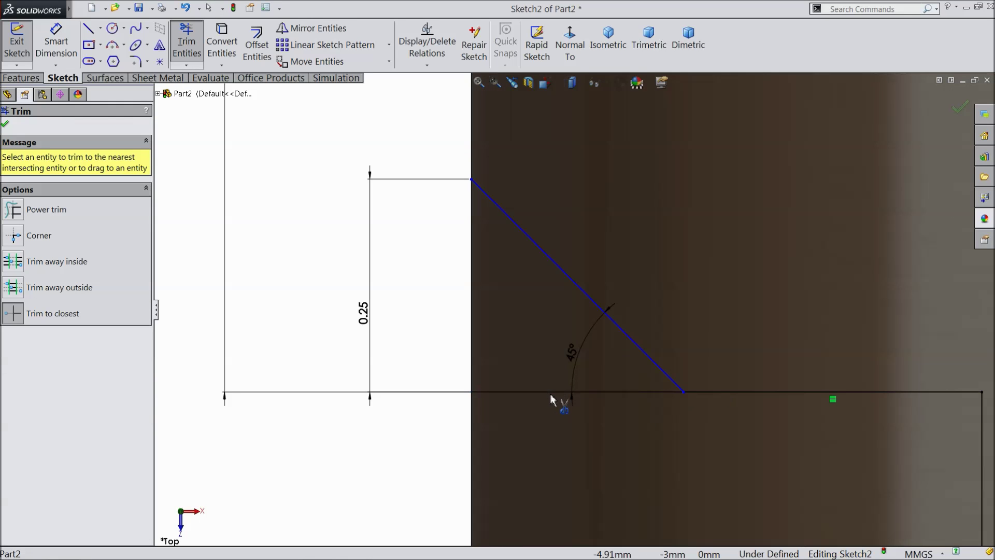
scroll(604, 402, "up", 6)
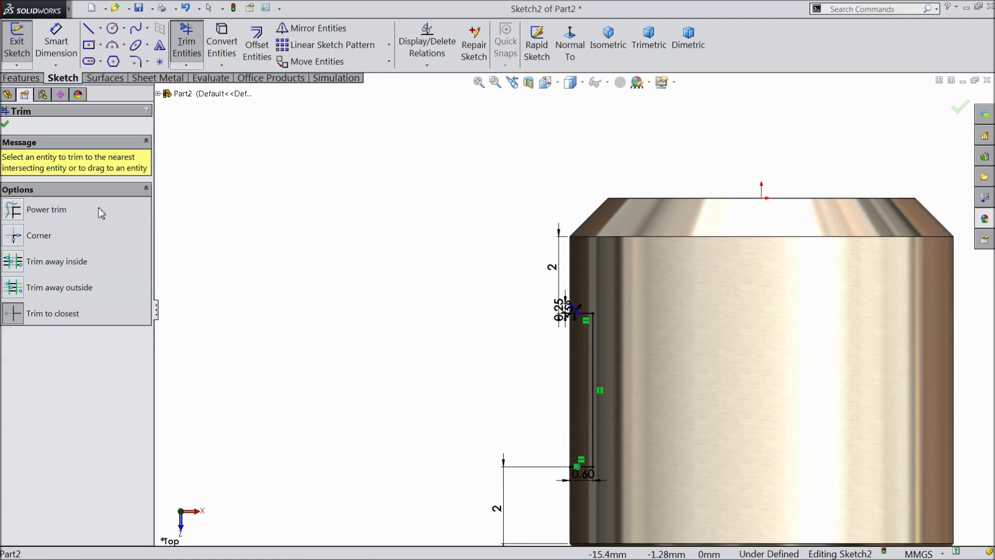
left_click(7, 124)
Sketch a horizontal centerline from the midpoint of the groove's vertical line to a point just past the cylinder's axis.
left_click(100, 29)
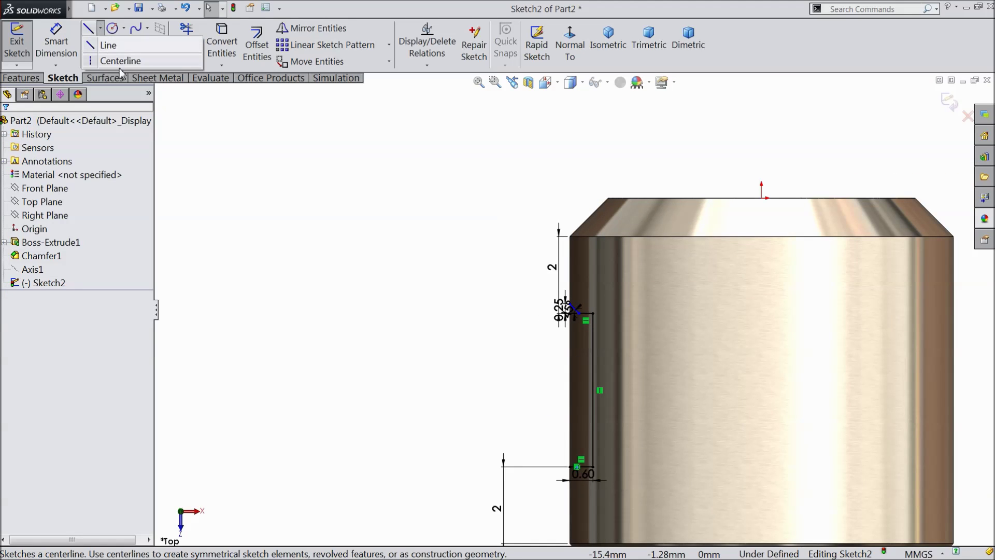
left_click(101, 59)
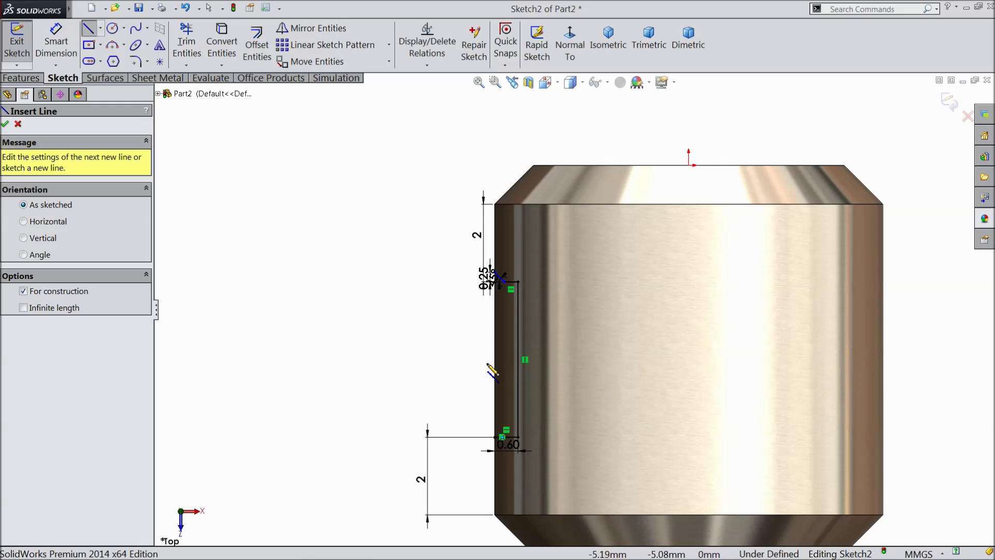
left_click(518, 359)
left_click(738, 359)
right_click(738, 360)
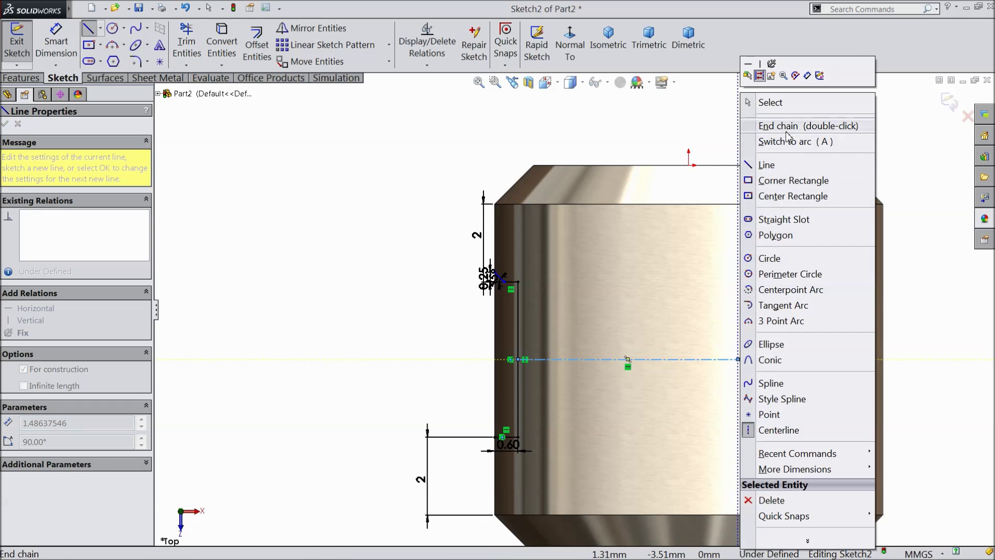
left_click(787, 130)
key("Escape")
scroll(551, 328, "down", 5)
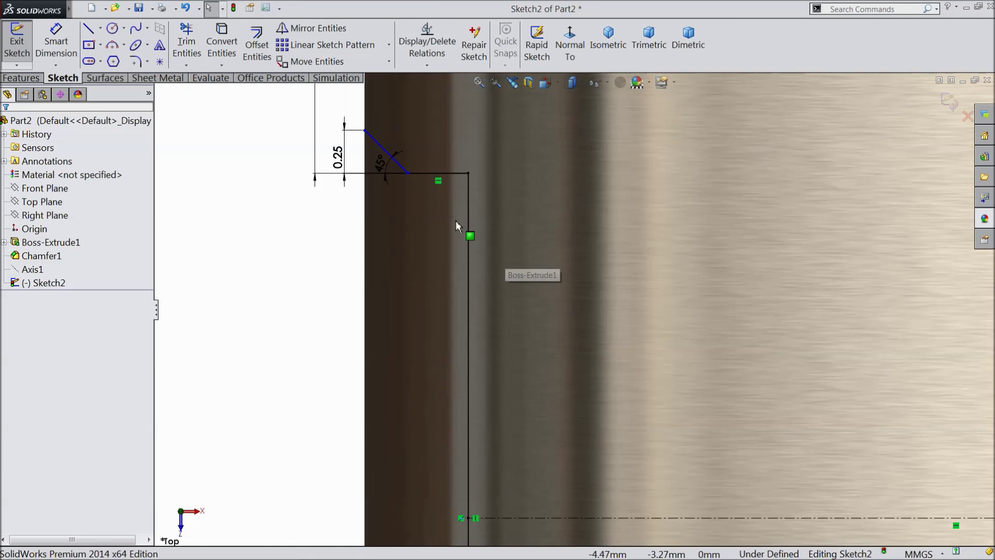
left_click(390, 159)
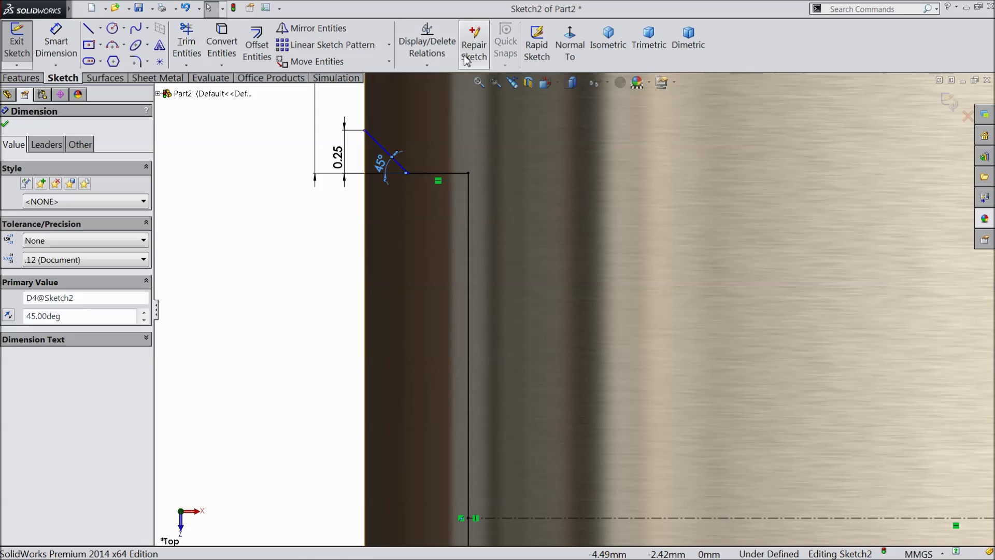
left_click(311, 28)
scroll(463, 315, "up", 3)
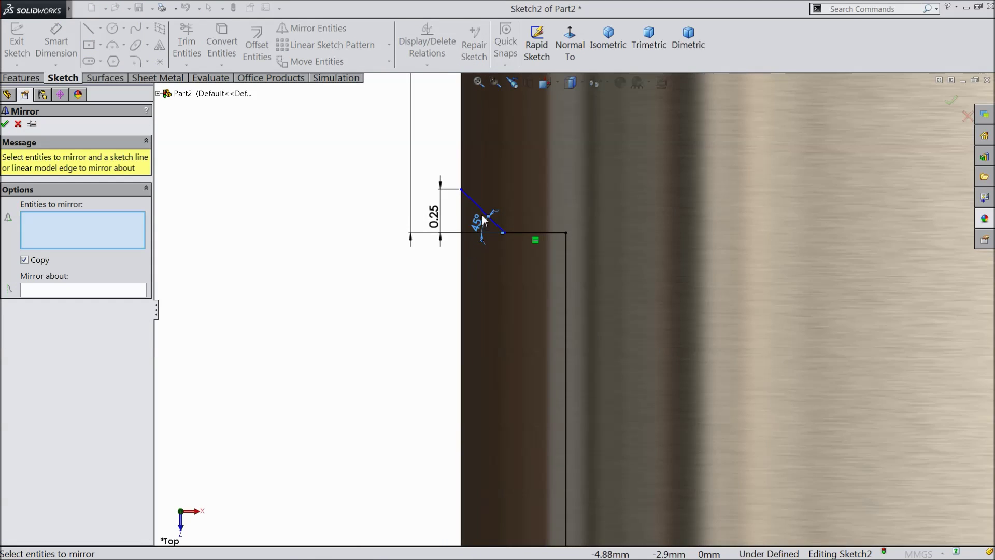
scroll(481, 214, "down", 4)
left_click(493, 216)
scroll(348, 293, "up", 2)
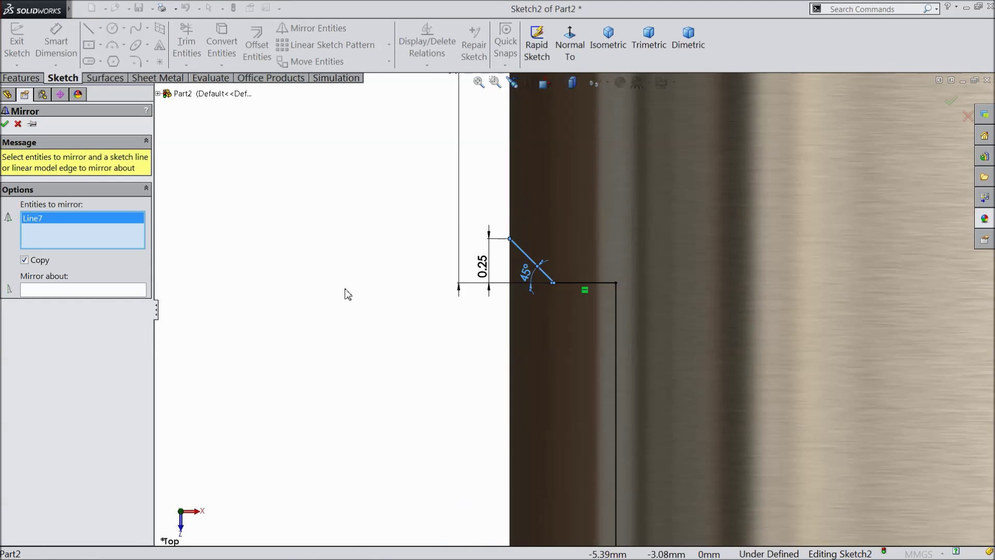
scroll(668, 404, "up", 4)
scroll(653, 399, "down", 2)
left_click(629, 382)
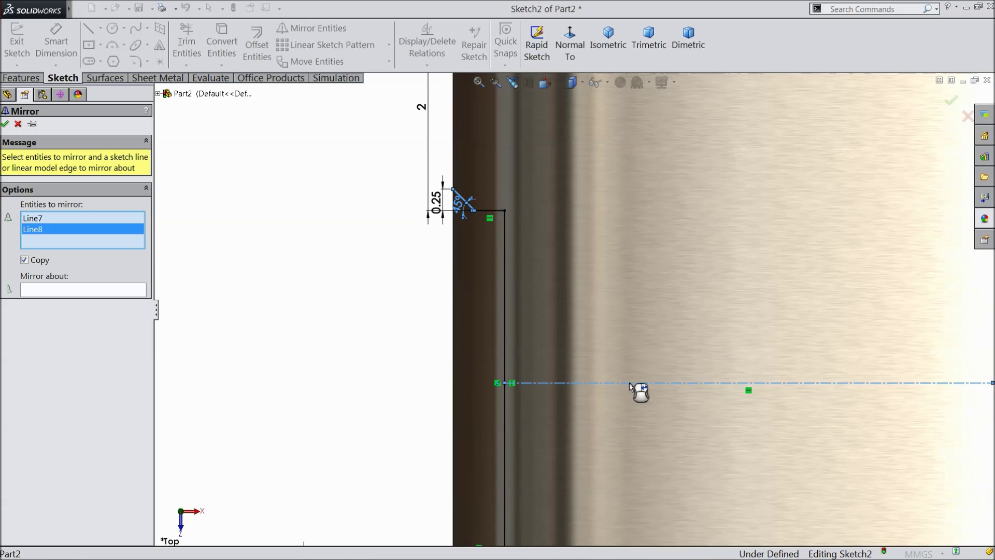
left_click(18, 123)
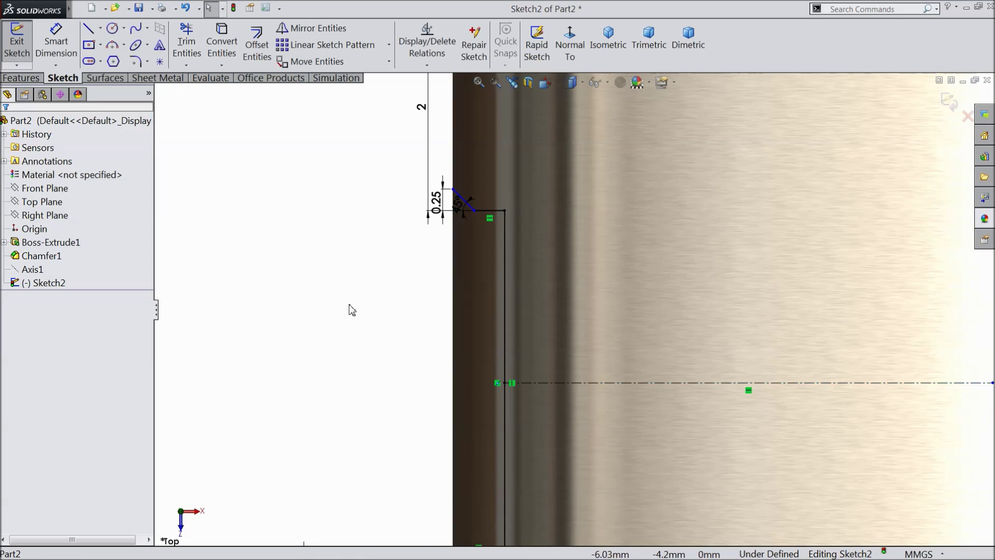
Mirror a copy of the upper diagonal line about the horizontal centerline onto the groove's lower end.
scroll(373, 321, "up", 3)
scroll(483, 448, "down", 3)
scroll(482, 449, "down", 2)
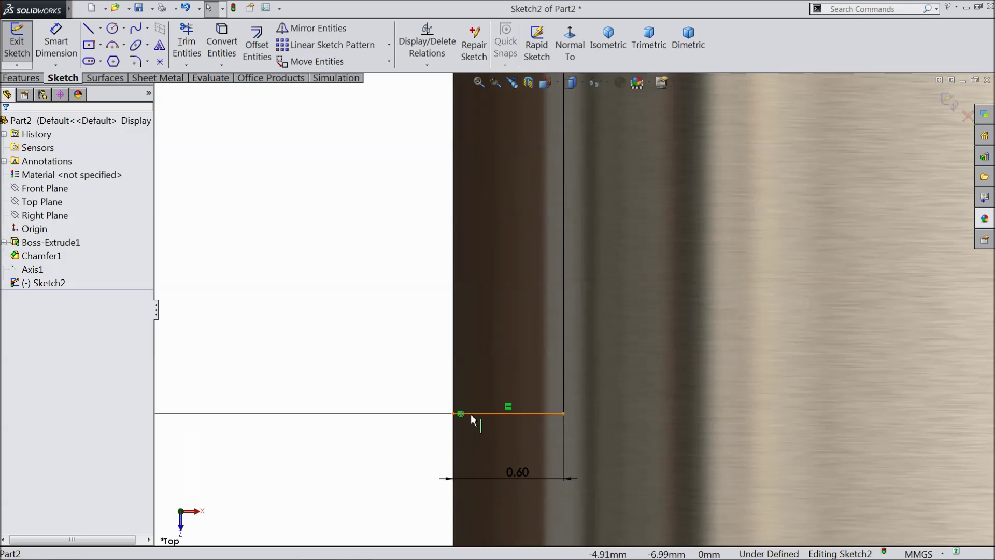
scroll(469, 412, "up", 3)
scroll(596, 306, "up", 3)
scroll(667, 224, "down", 4)
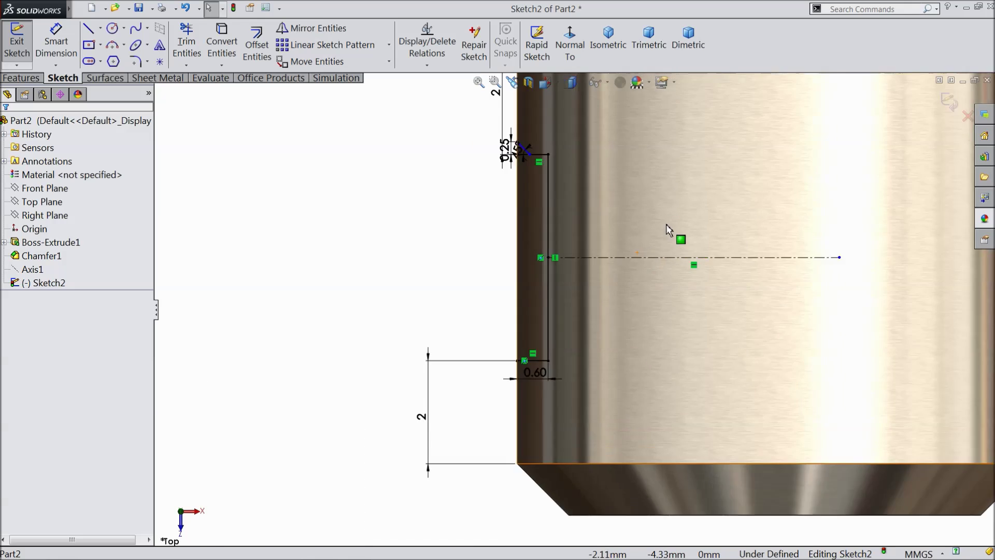
left_click(318, 29)
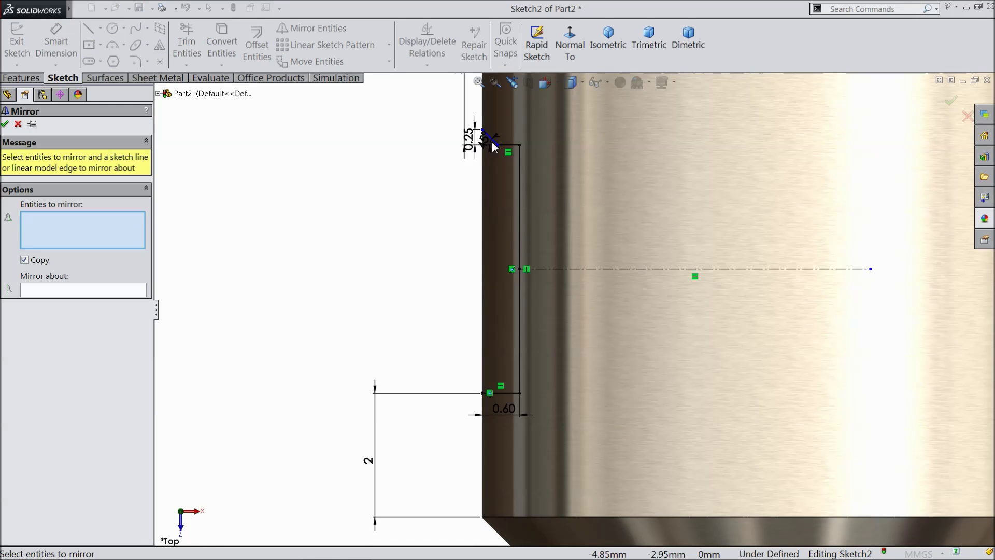
left_click(491, 139)
left_click(71, 291)
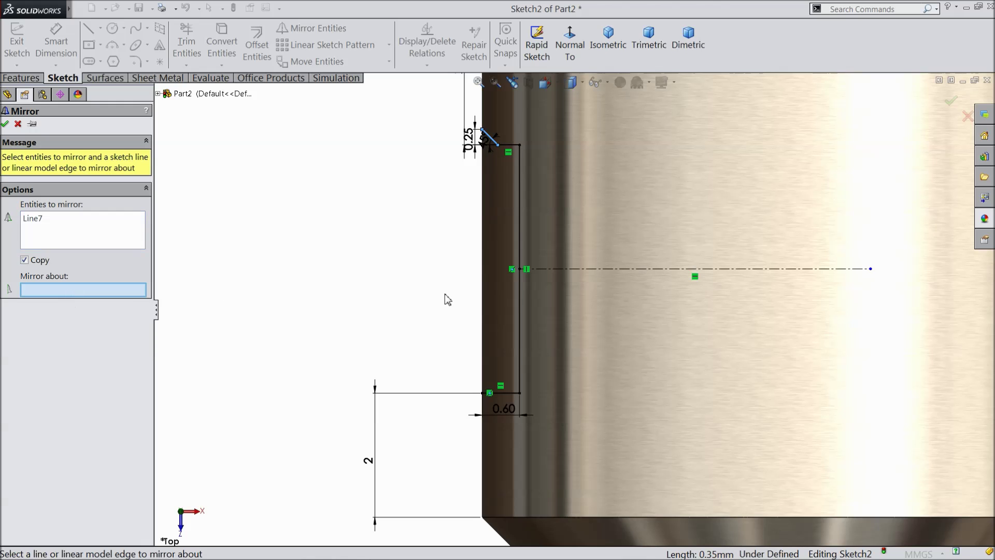
left_click(588, 269)
scroll(501, 413, "down", 5)
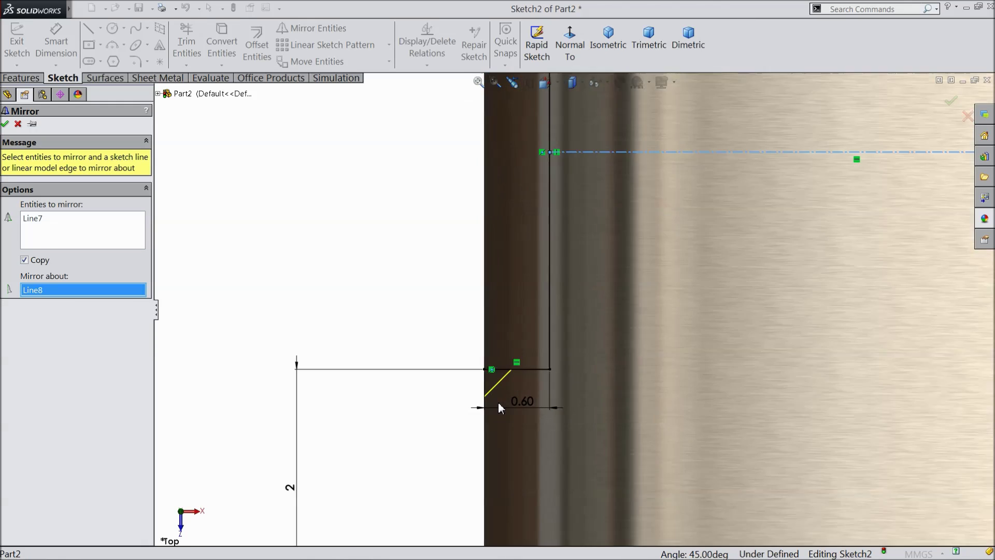
left_click(5, 124)
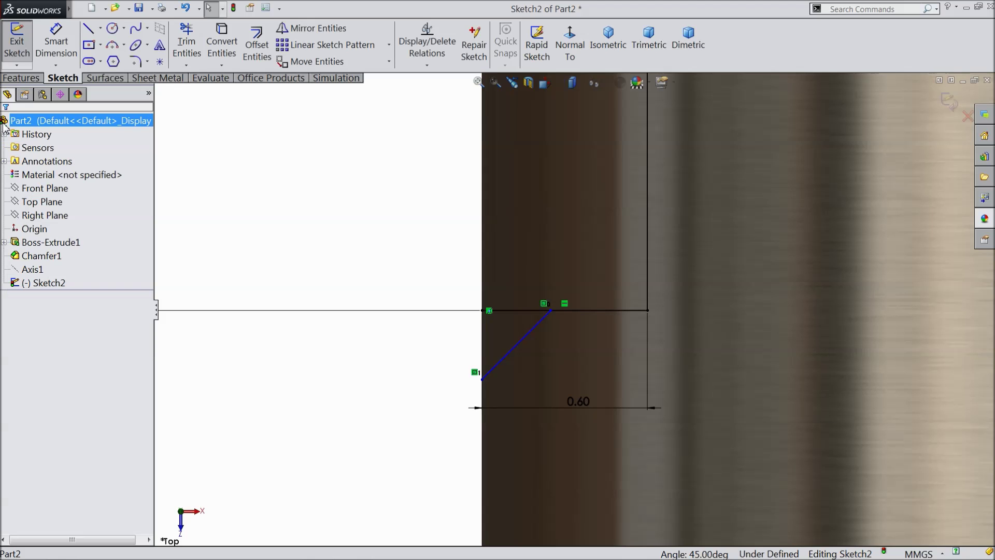
Trim the groove's lower line between the cylinder's left edge and the mirrored diagonal, accepting deletion of its associated dimension.
left_click(187, 46)
left_click(509, 309)
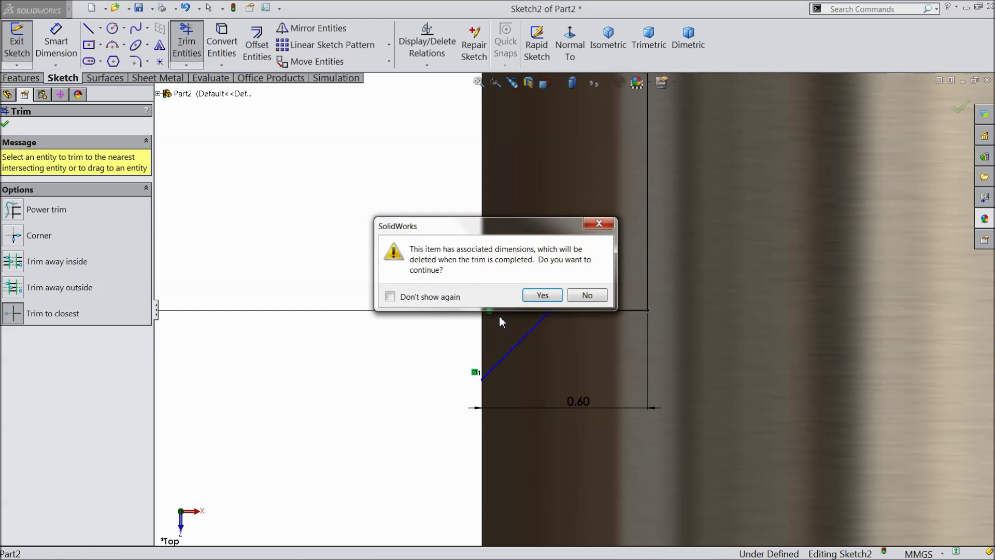
left_click(542, 295)
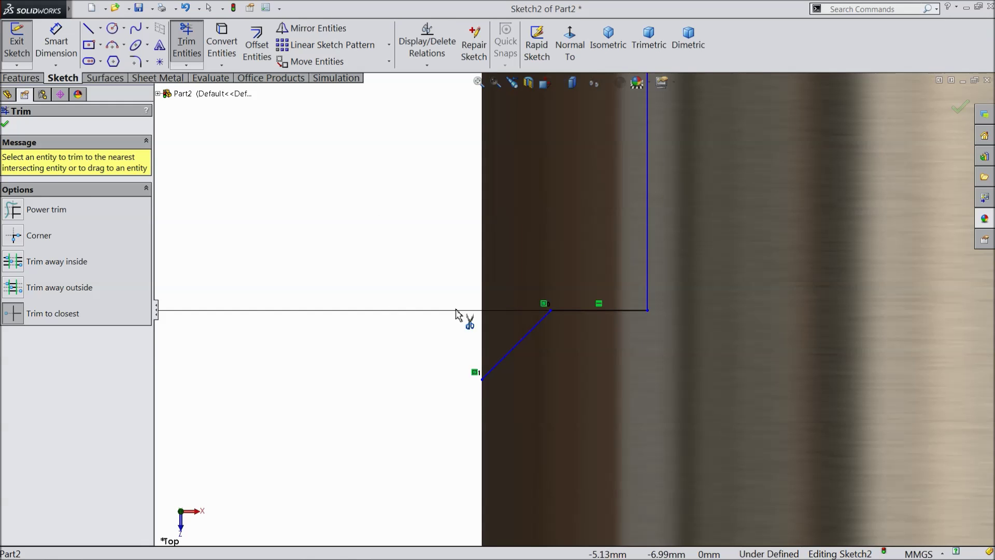
left_click(5, 125)
Close the groove profile with a 4.50 mm vertical line joining the outer endpoints of the lower and upper diagonals.
left_click(89, 28)
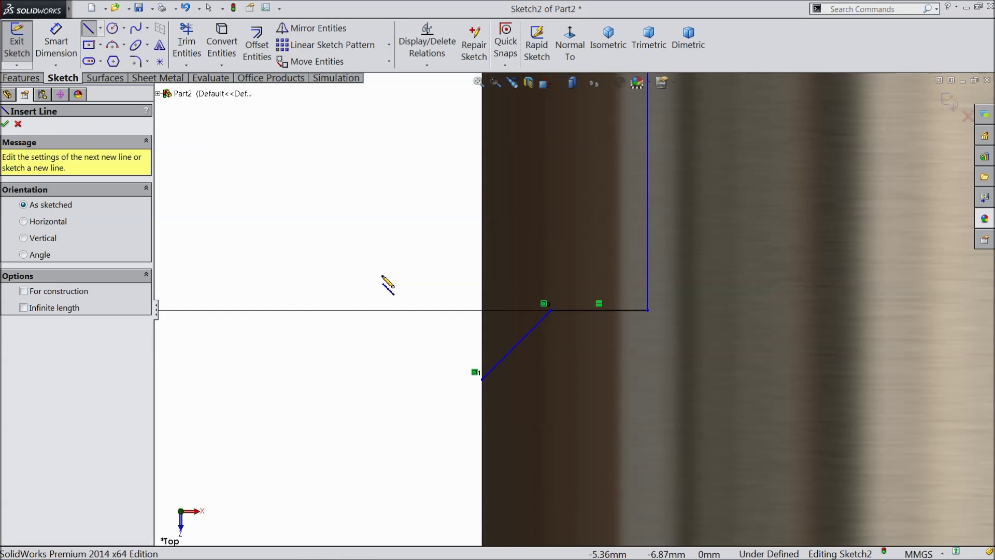
scroll(530, 370, "up", 2)
left_click(512, 359)
scroll(519, 337, "up", 5)
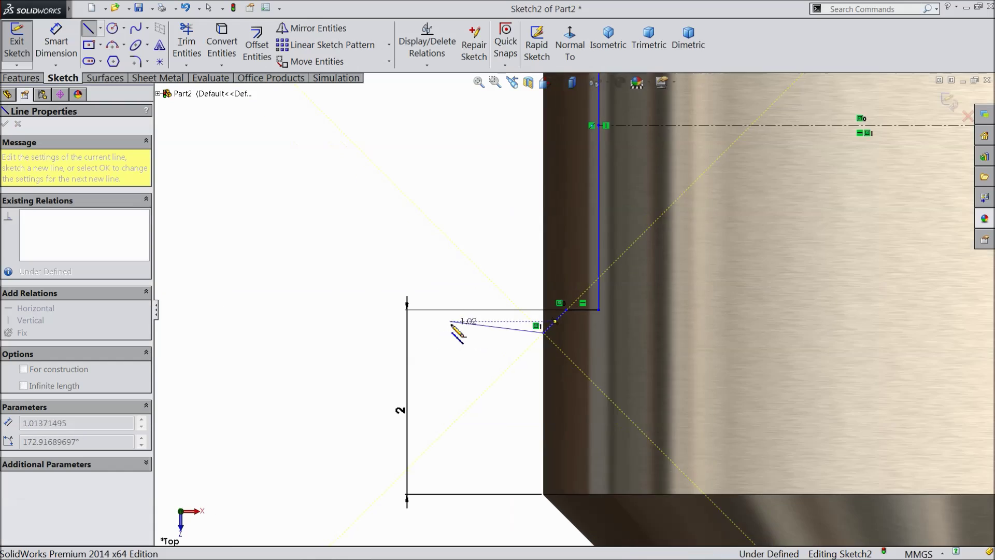
scroll(539, 207, "down", 4)
scroll(582, 174, "up", 2)
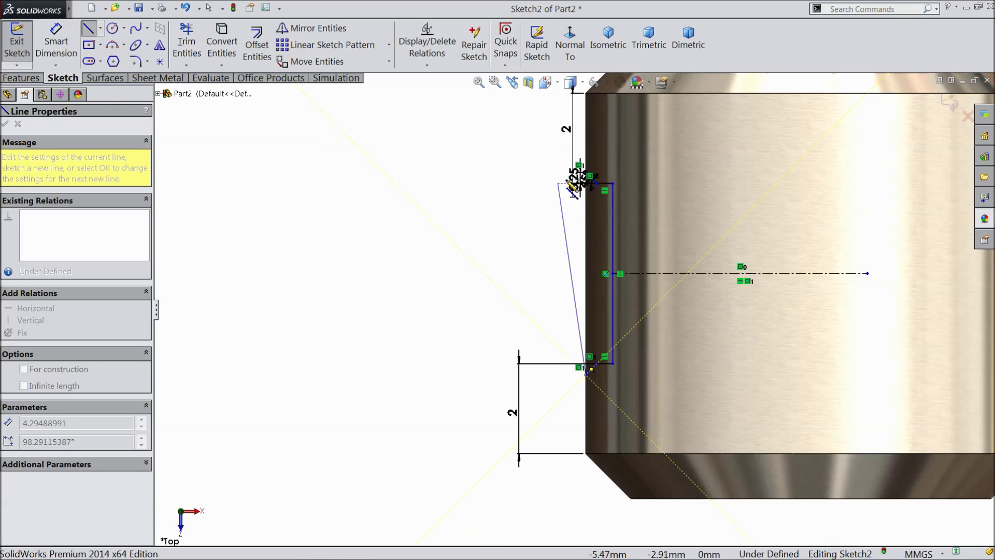
scroll(590, 181, "down", 2)
scroll(591, 171, "down", 2)
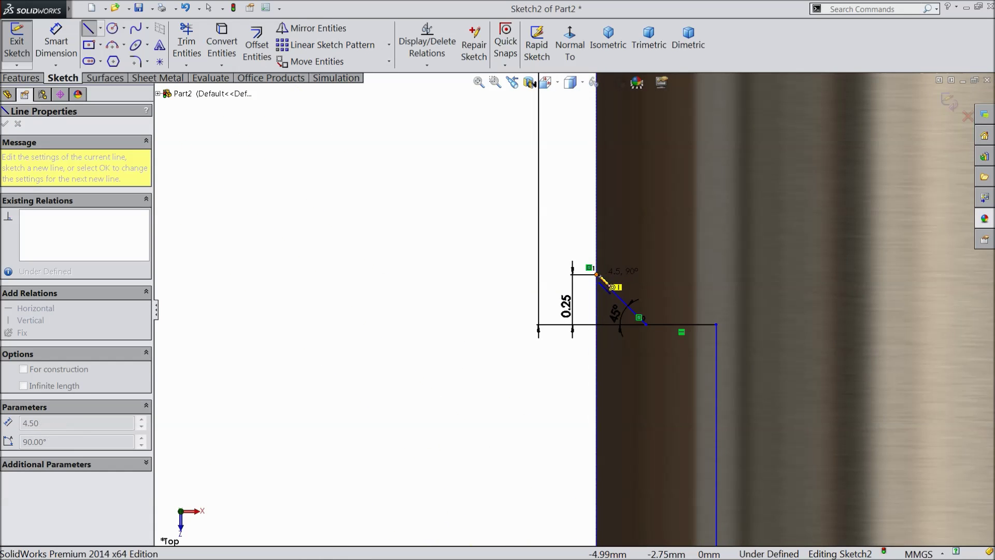
double_click(597, 275)
right_click(421, 266)
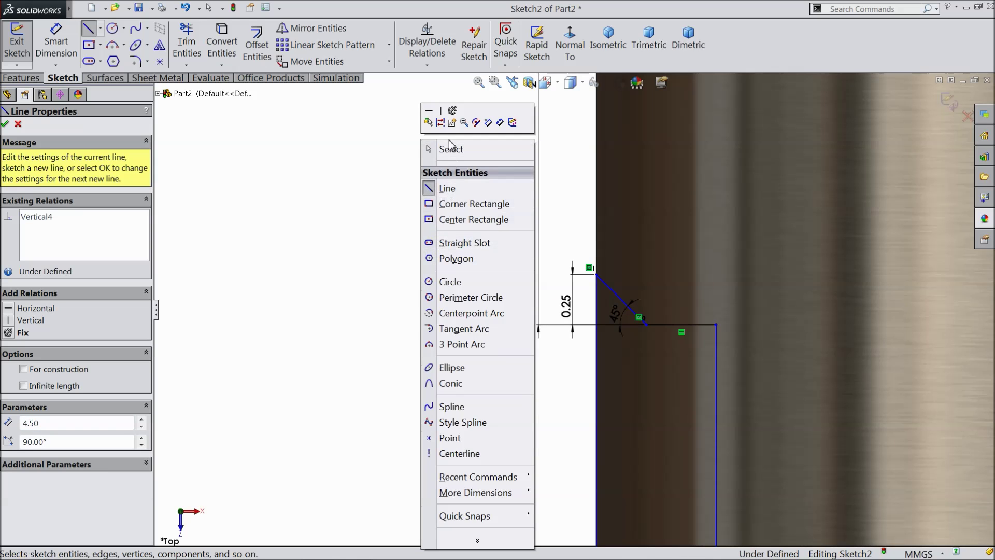
key("Escape")
scroll(357, 203, "up", 5)
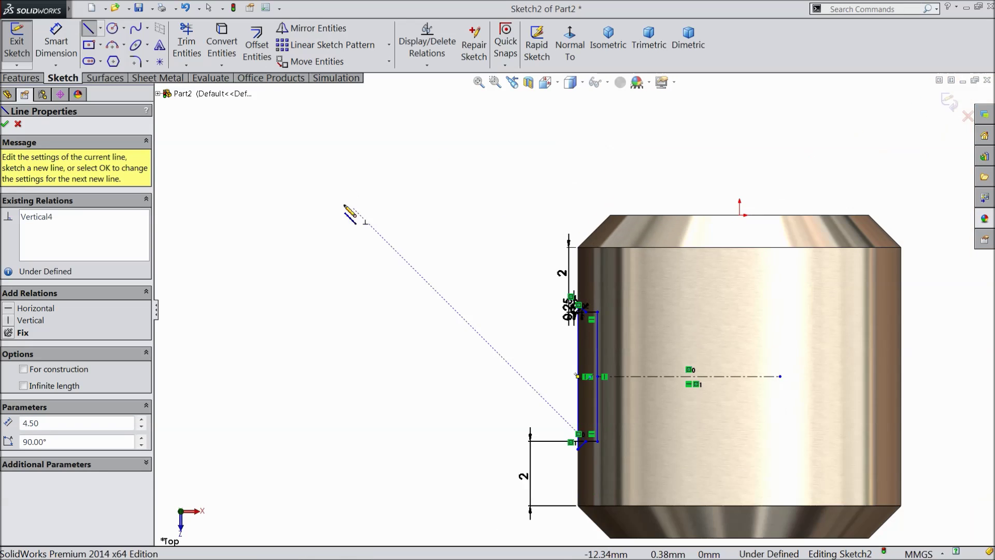
Chamfer the groove profile's upper and lower inner corners with an equal distance of 0.10 mm, accepting the loss of sketch constraints.
left_click(148, 63)
left_click(156, 91)
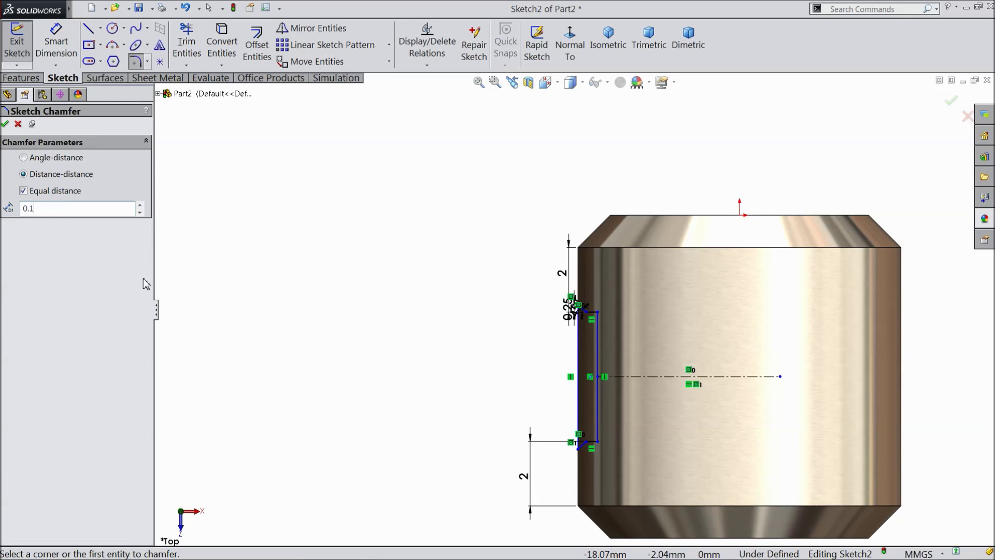
scroll(649, 315, "down", 10)
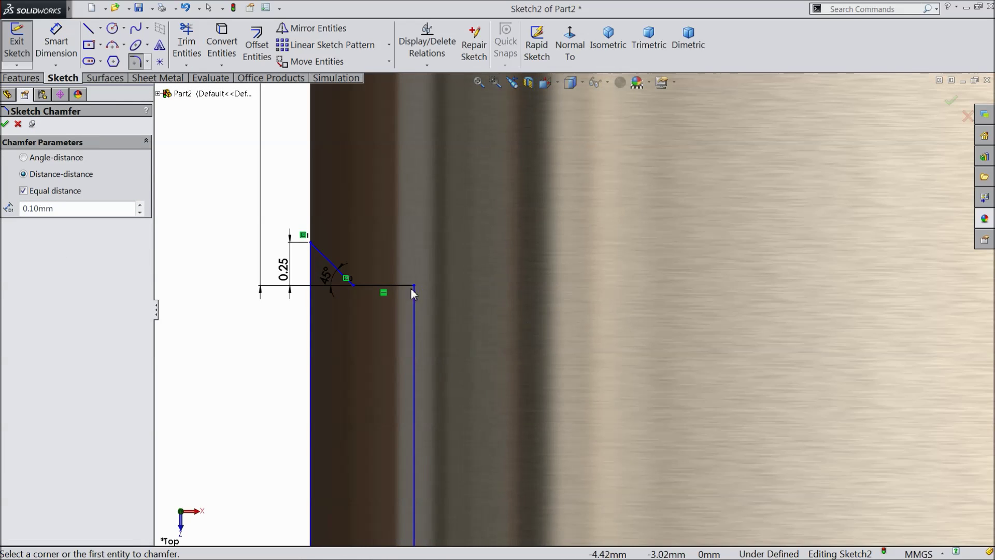
left_click(415, 285)
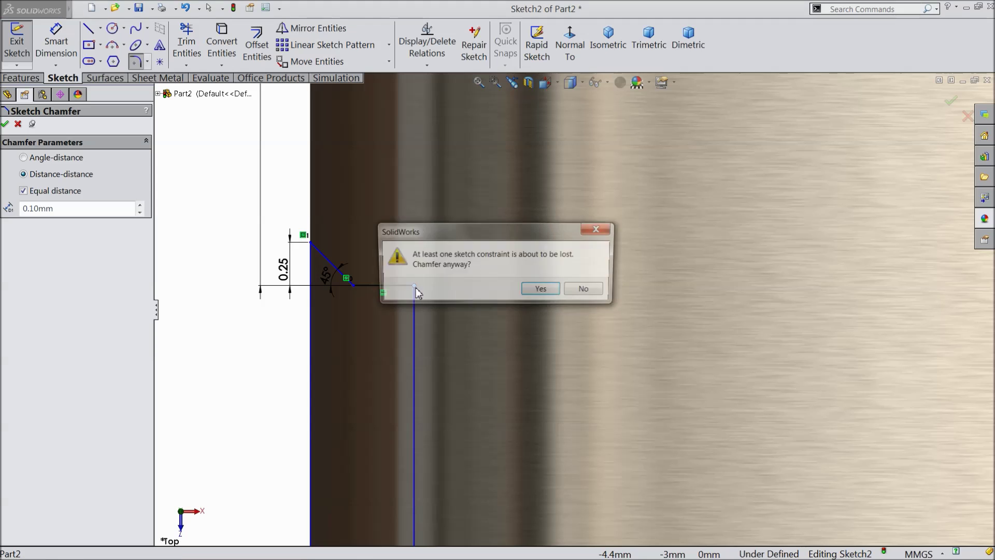
left_click(520, 294)
scroll(478, 373, "up", 6)
scroll(534, 432, "down", 8)
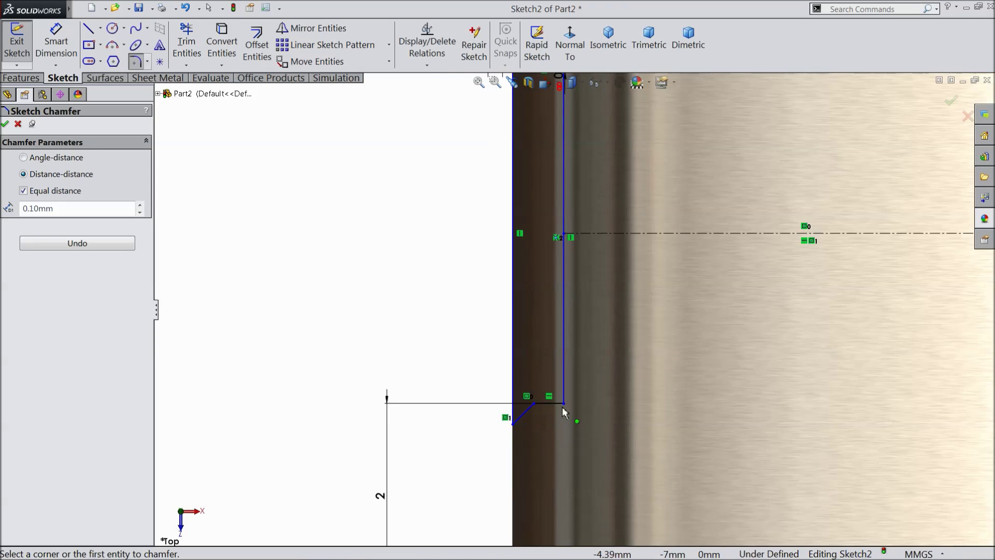
scroll(564, 412, "down", 4)
left_click(563, 374)
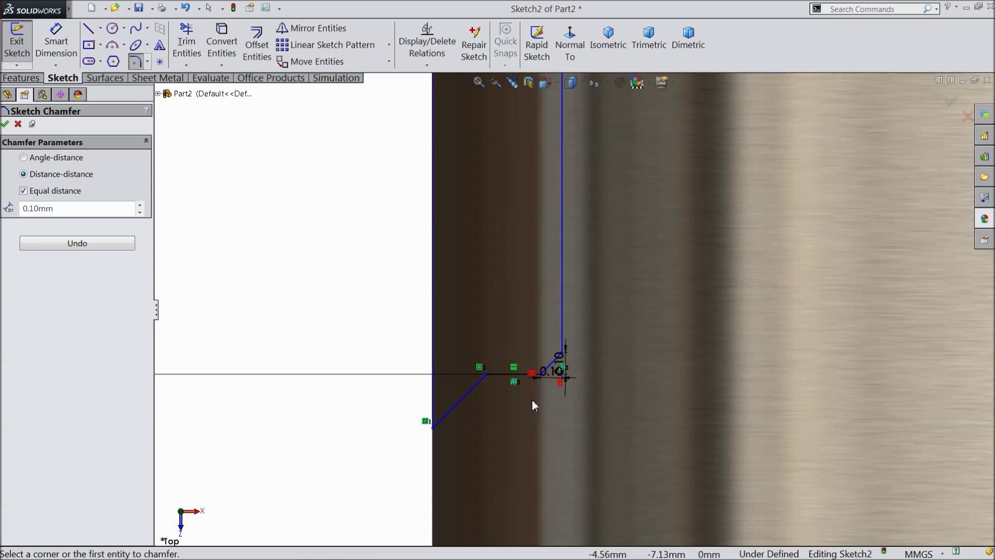
left_click(5, 124)
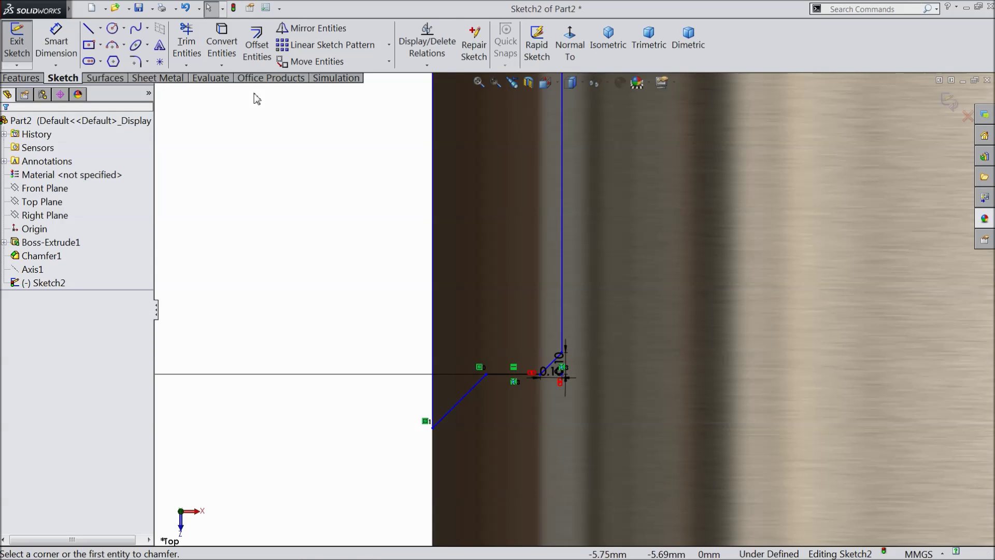
Fully define all entities in the groove sketch with automatically calculated dimensions.
left_click(427, 65)
left_click(429, 111)
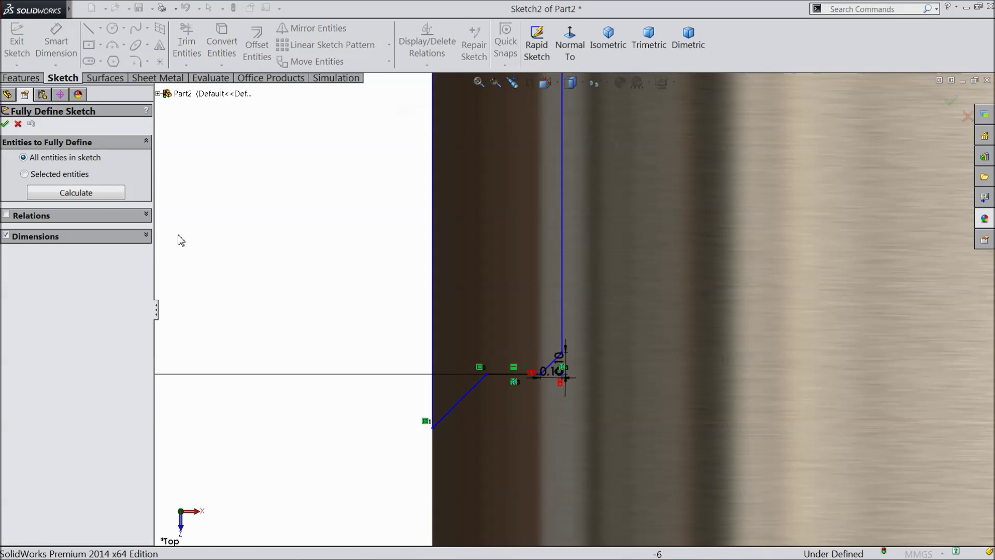
left_click(76, 193)
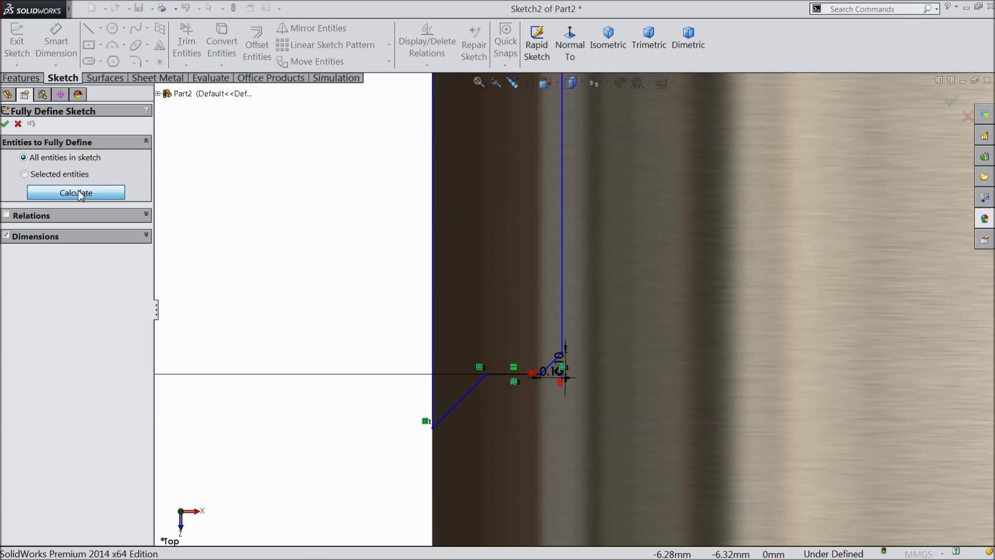
left_click(5, 125)
scroll(326, 262, "up", 8)
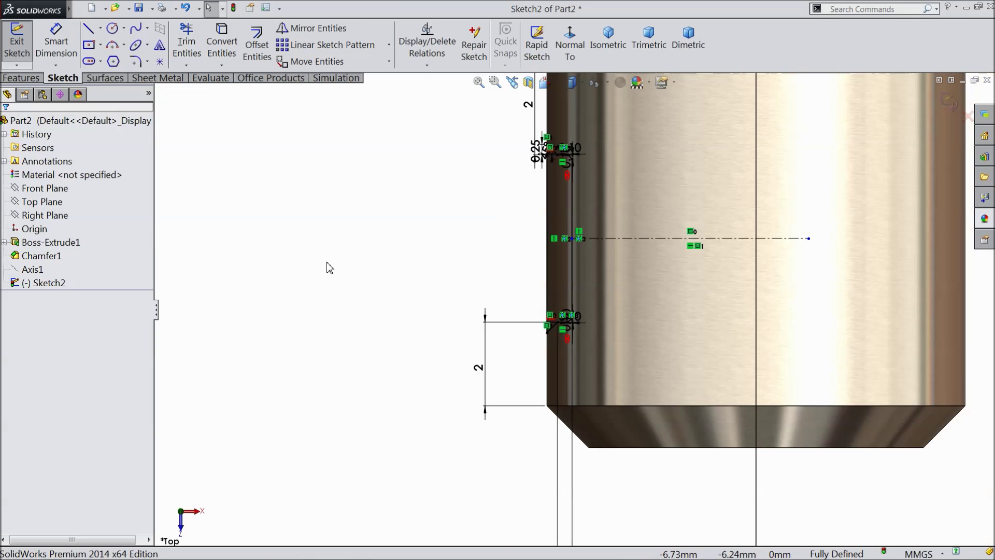
Cut the groove around the cylinder by revolving the profile 360 degrees about Axis1.
scroll(595, 197, "down", 3)
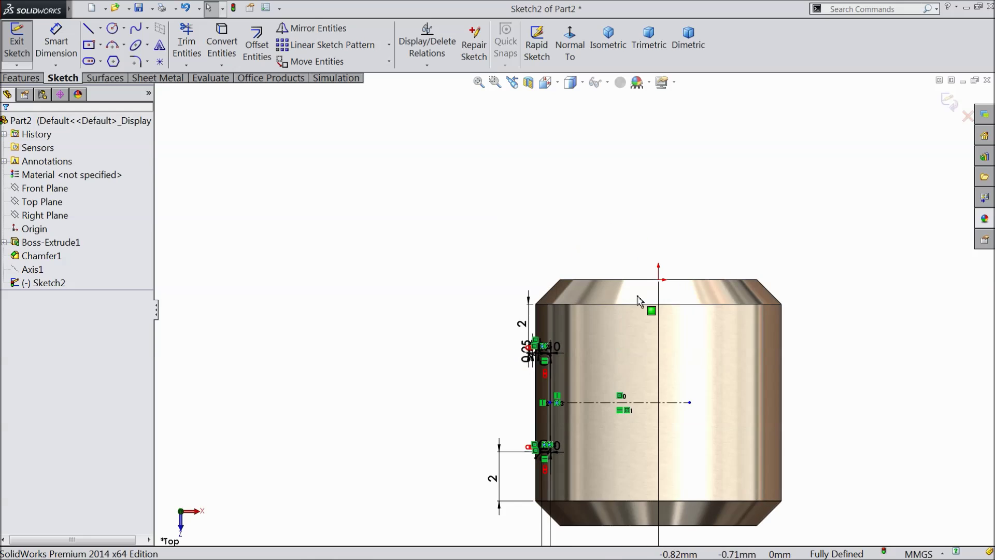
scroll(689, 452, "up", 2)
scroll(621, 415, "down", 3)
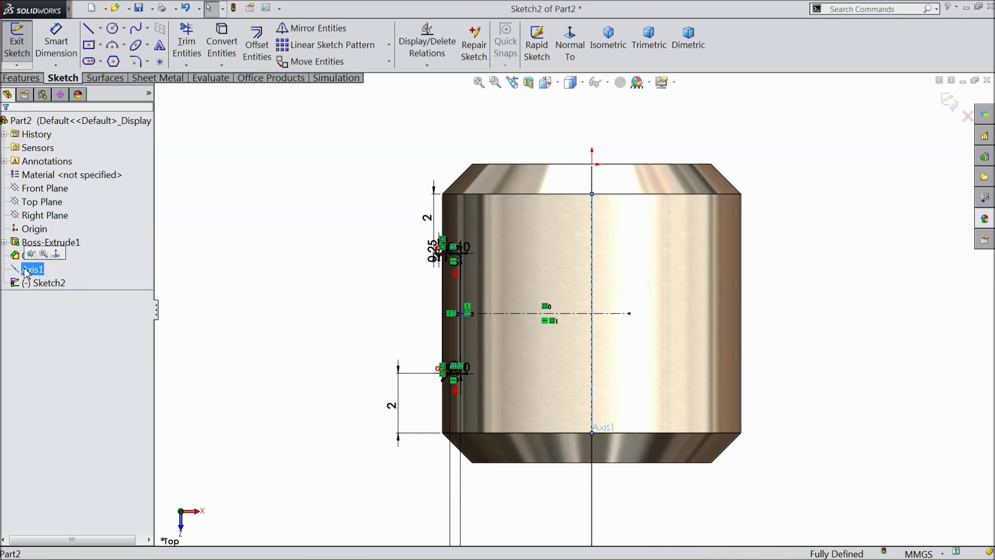
middle_click_drag(297, 206, 279, 258)
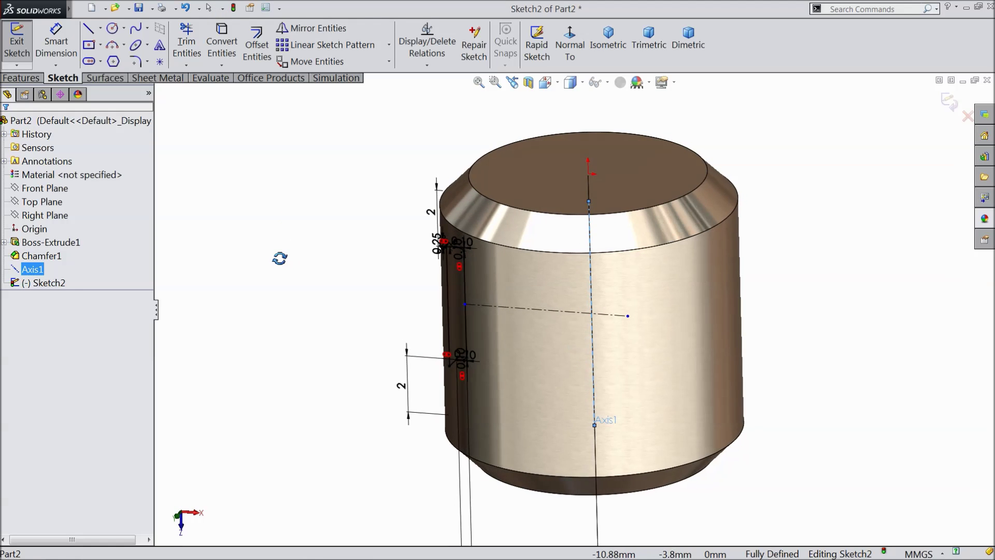
left_click(21, 78)
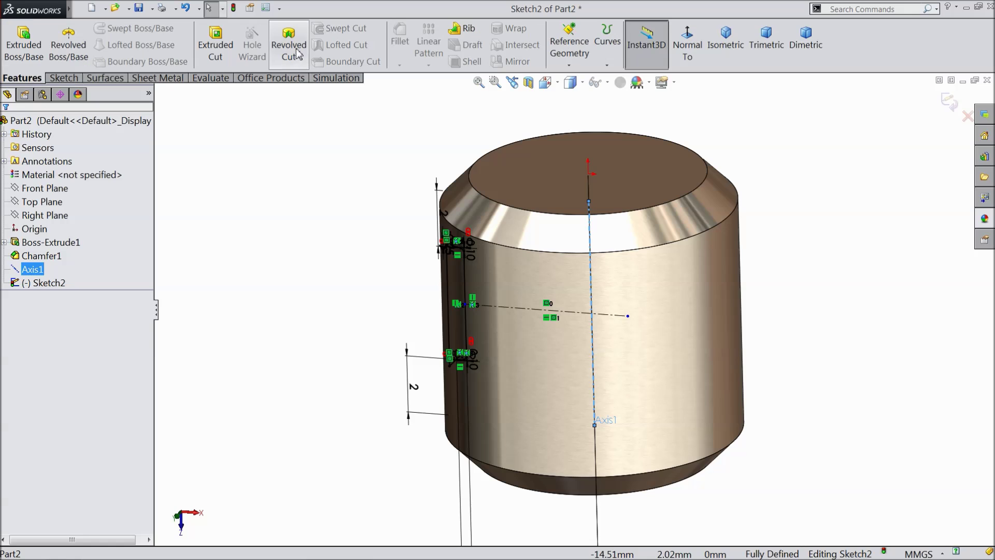
left_click(289, 45)
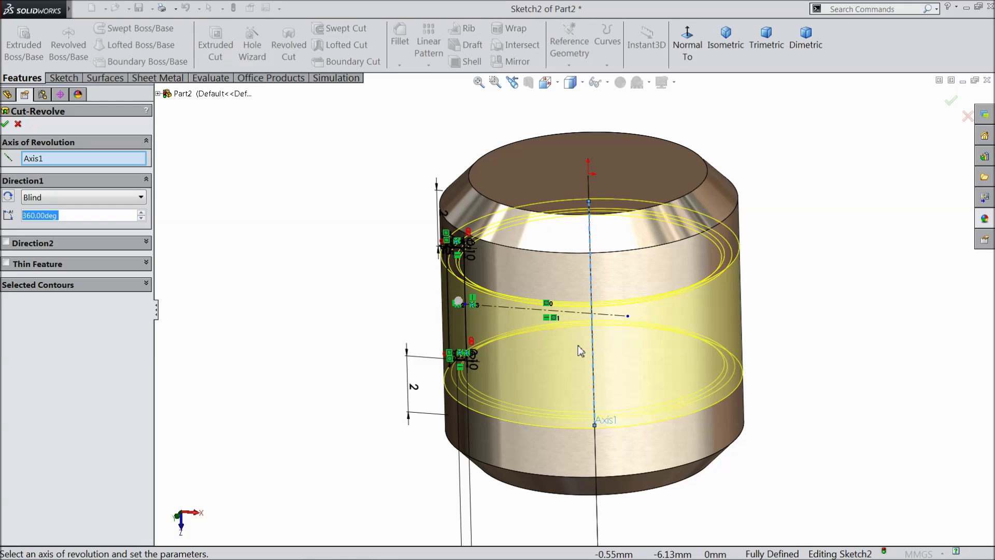
left_click(6, 124)
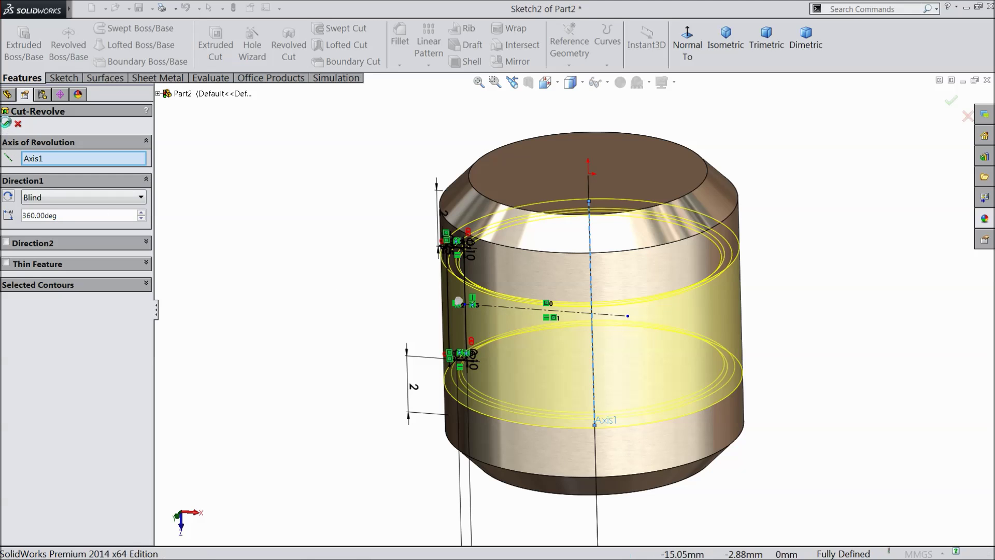
left_click(288, 279)
mouse_move(311, 311)
middle_mouse_down()
mouse_move(326, 182)
mouse_move(266, 157)
mouse_move(226, 239)
mouse_move(269, 139)
middle_mouse_up()
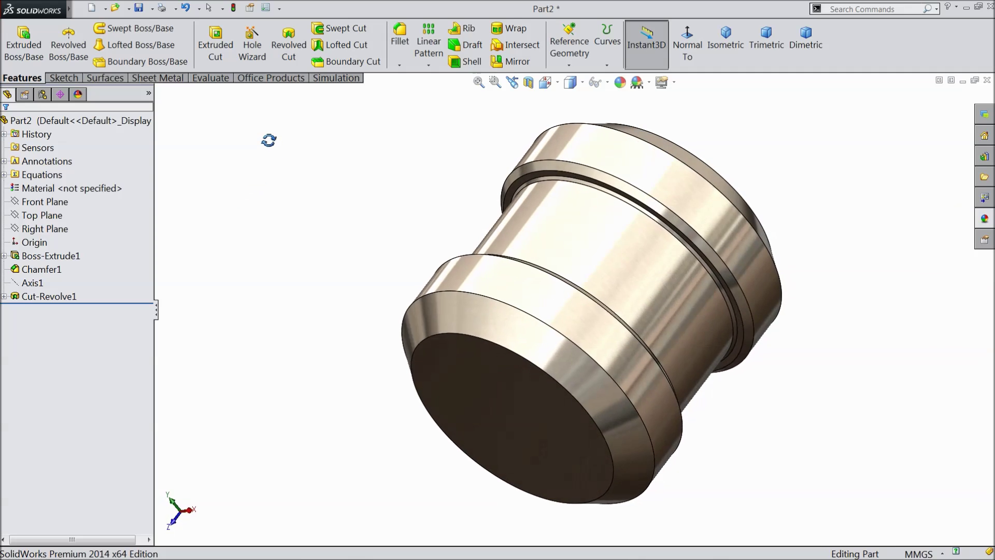
Start a sketch on the flat end face and convert the end chamfer's outer circular edge into it.
middle_click_drag(313, 349, 320, 266)
middle_click_drag(351, 300, 644, 371)
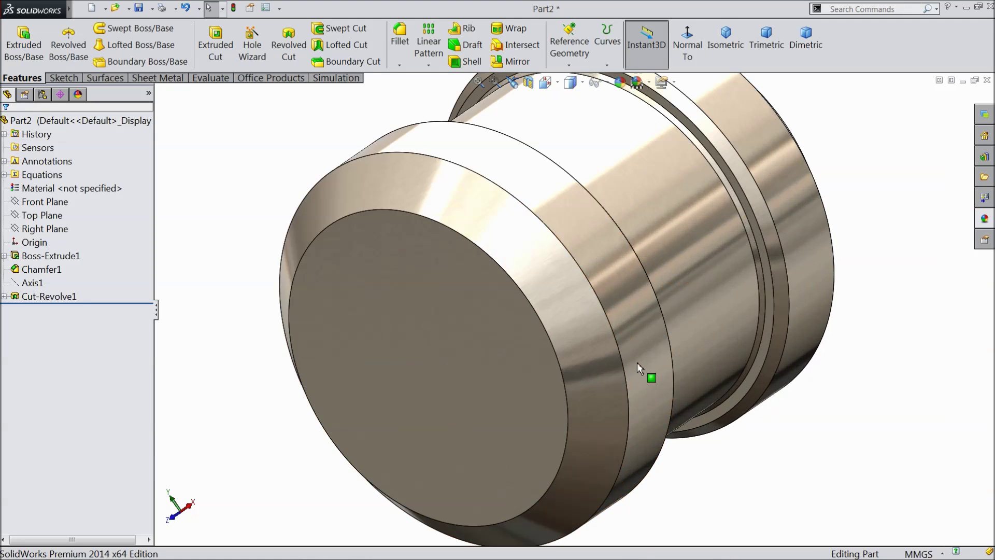
scroll(591, 241, "up", 2)
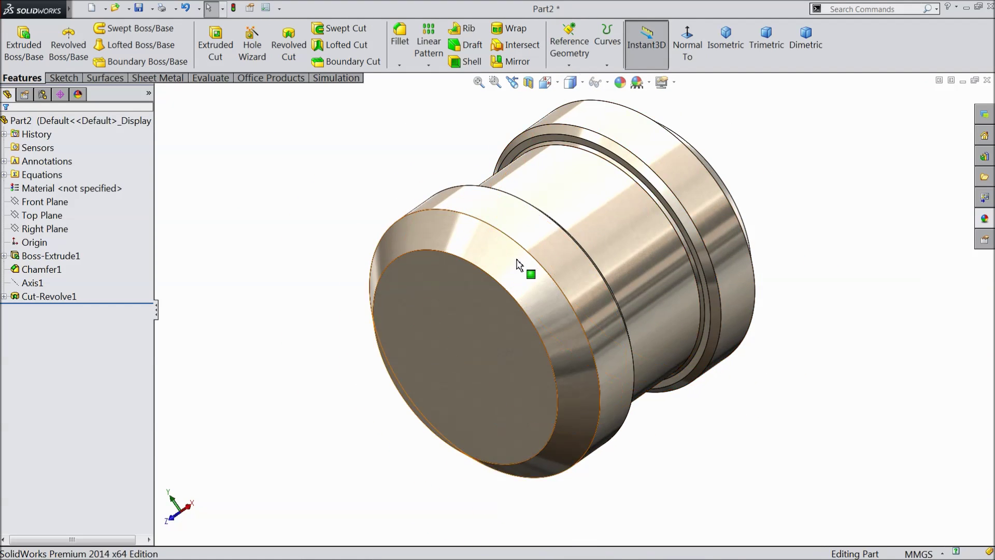
scroll(473, 344, "down", 3)
left_click(485, 325)
left_click(507, 301)
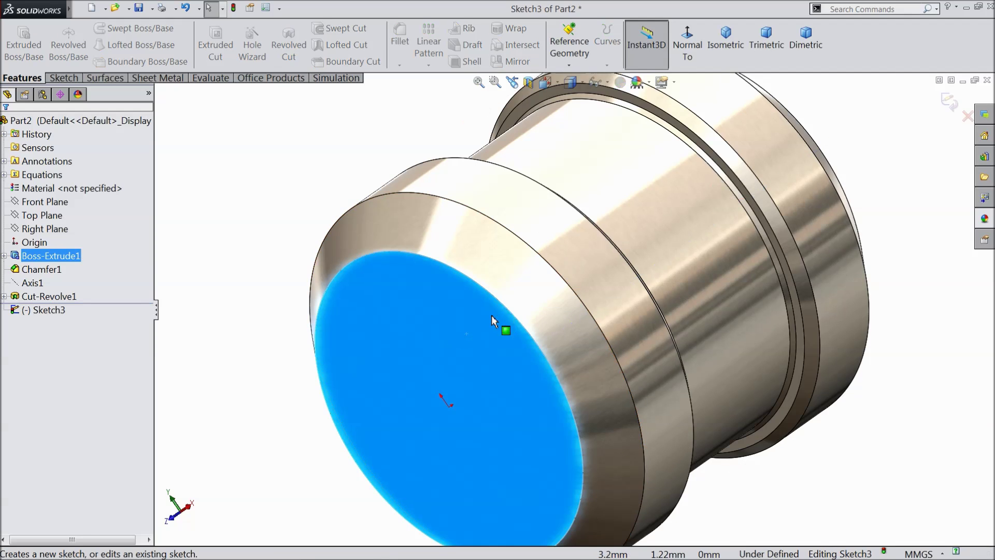
left_click(62, 79)
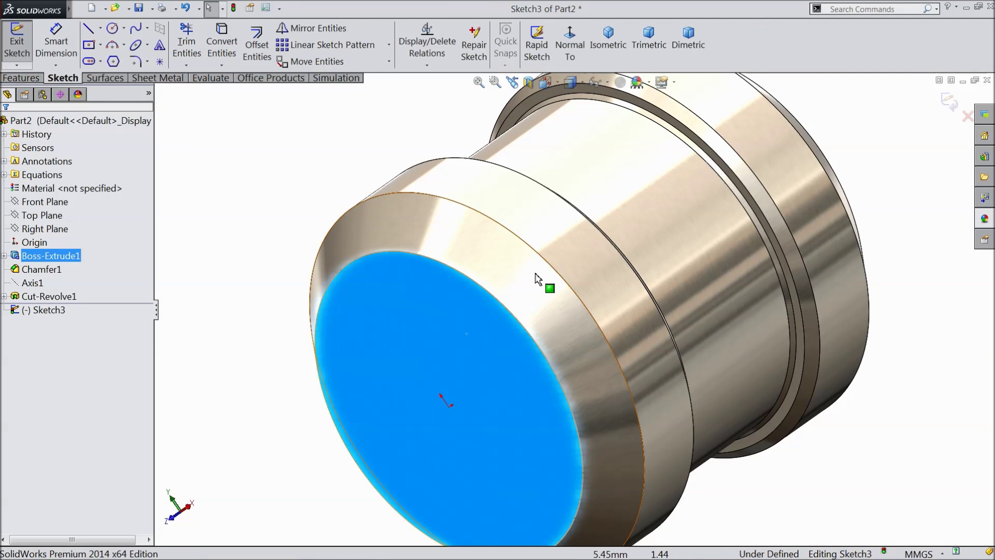
left_click(554, 271)
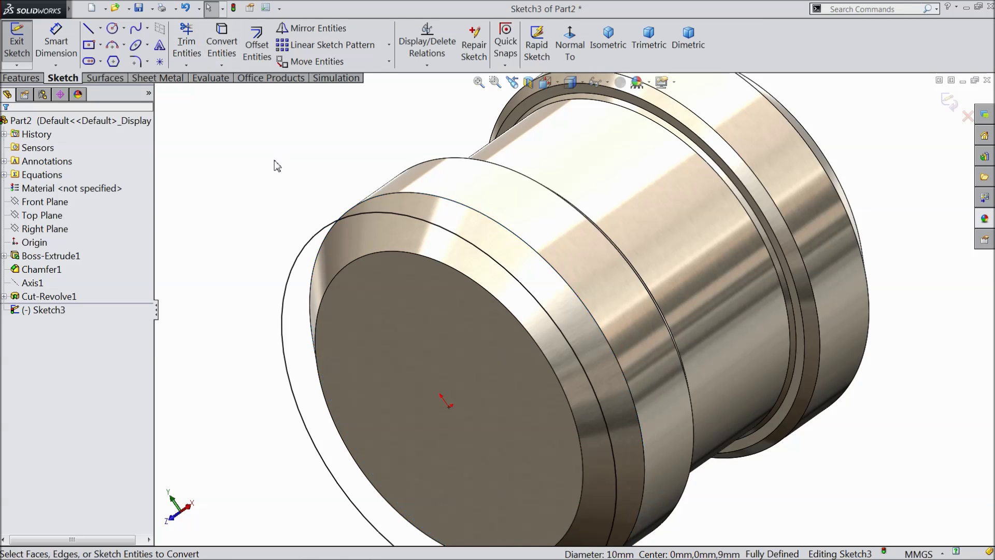
Create a clockwise constant-pitch helix from the converted circle, with a height of 10 mm and a pitch of 20 mm.
left_click(30, 78)
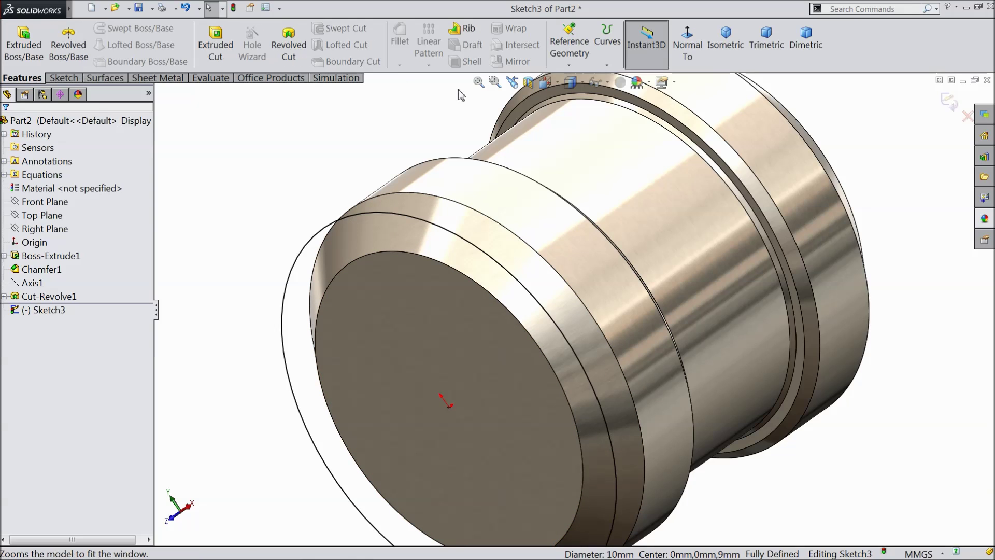
left_click(607, 44)
left_click(622, 101)
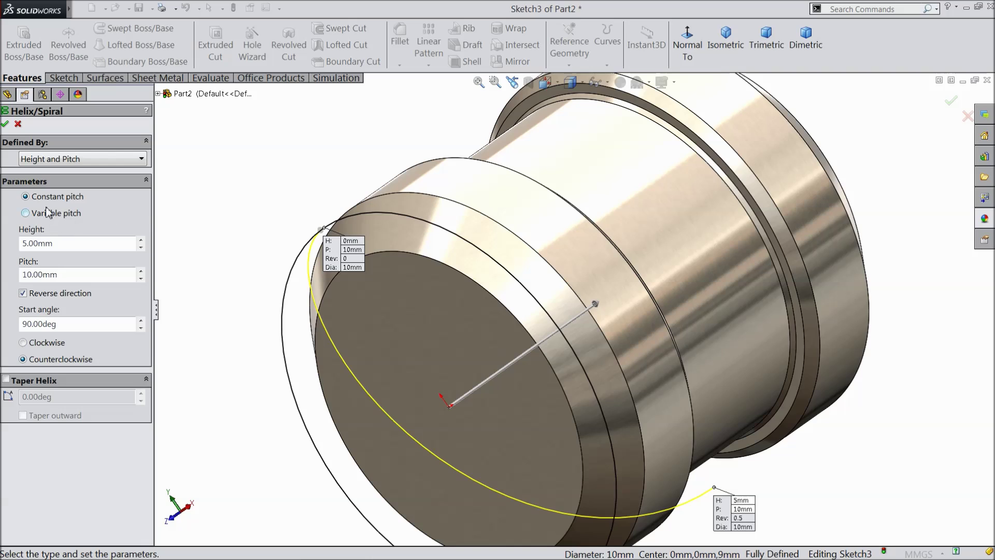
left_click(32, 160)
left_click(38, 196)
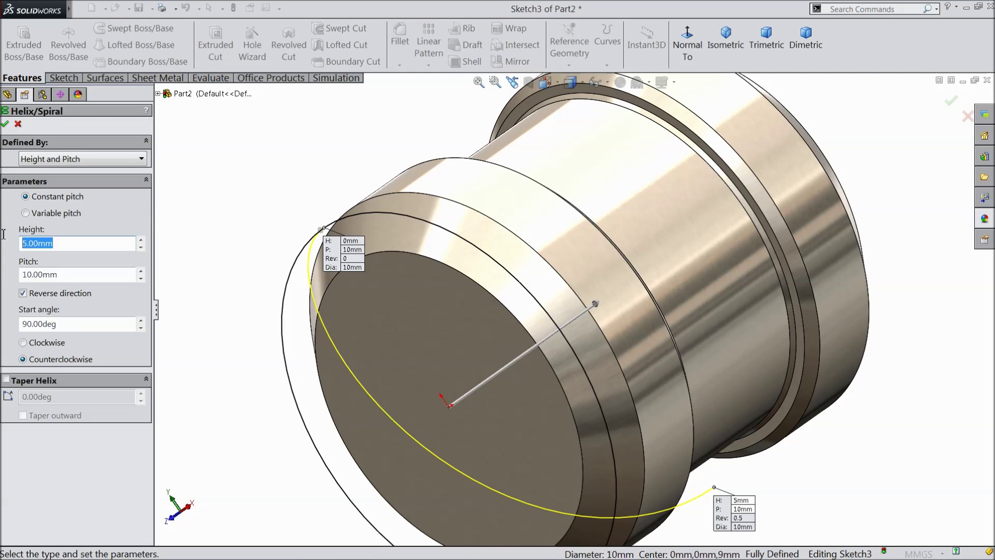
type("10")
key("Return")
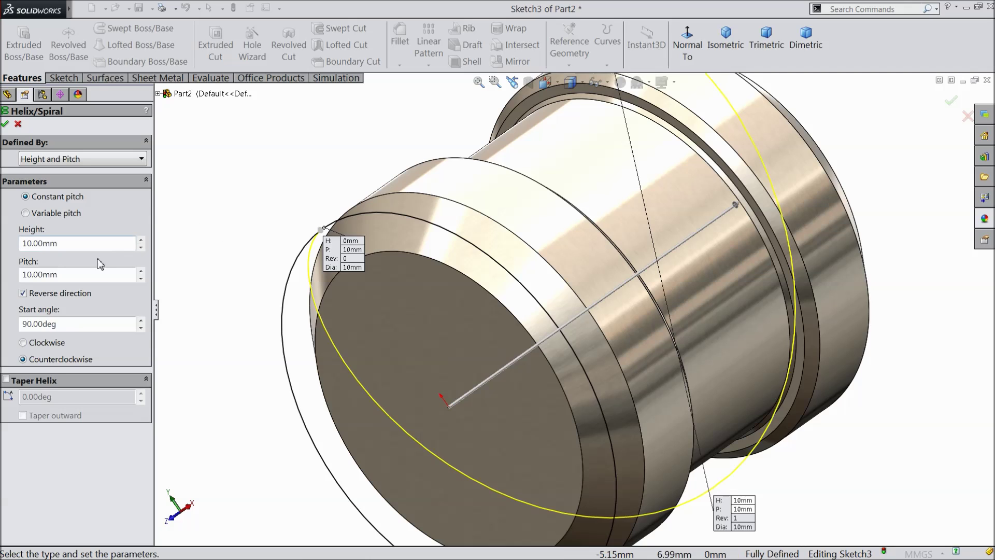
double_click(68, 274)
type("20")
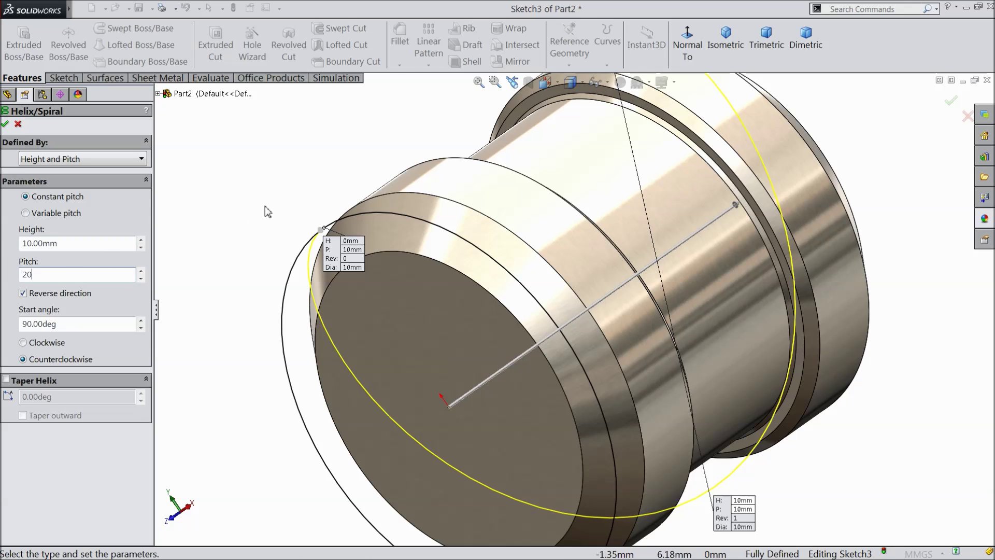
key("Return")
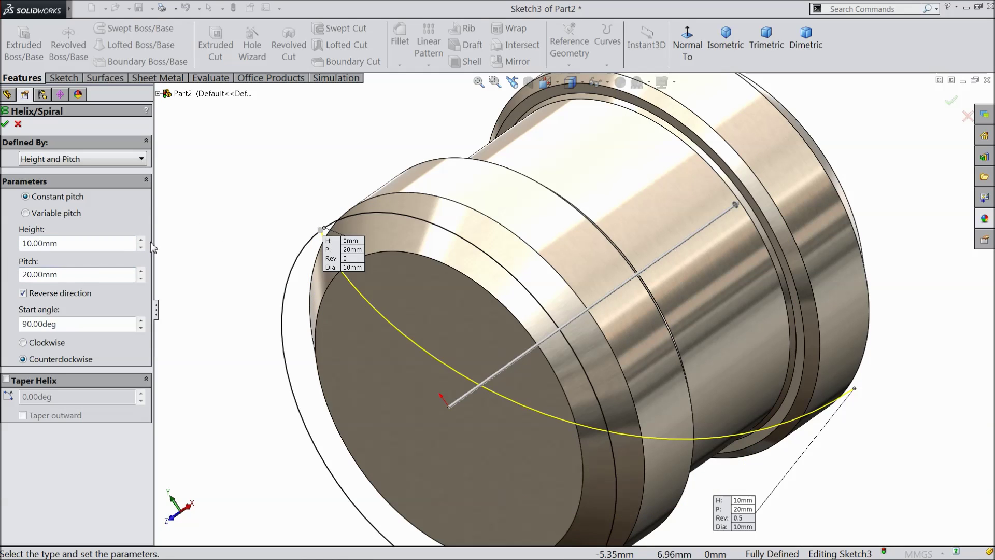
left_click(23, 343)
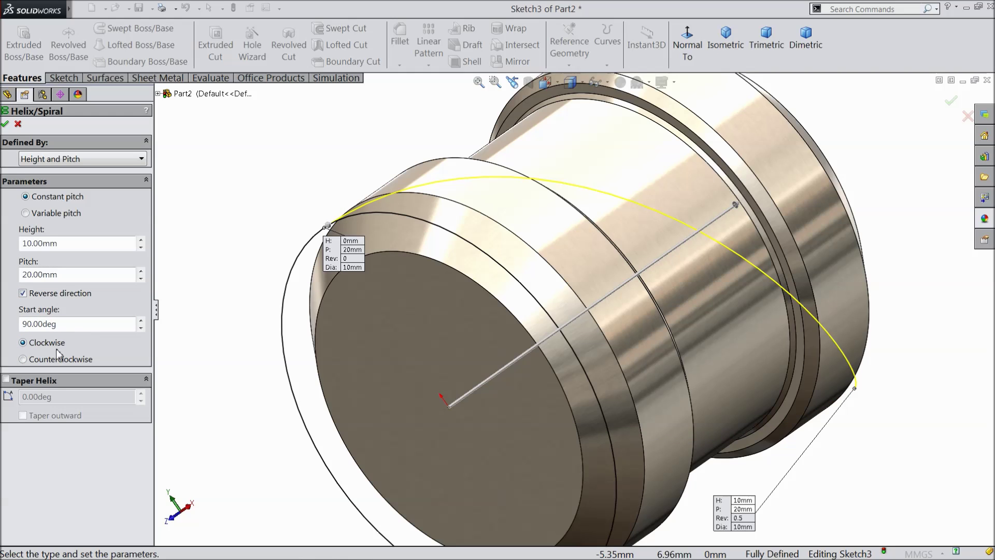
left_click(6, 125)
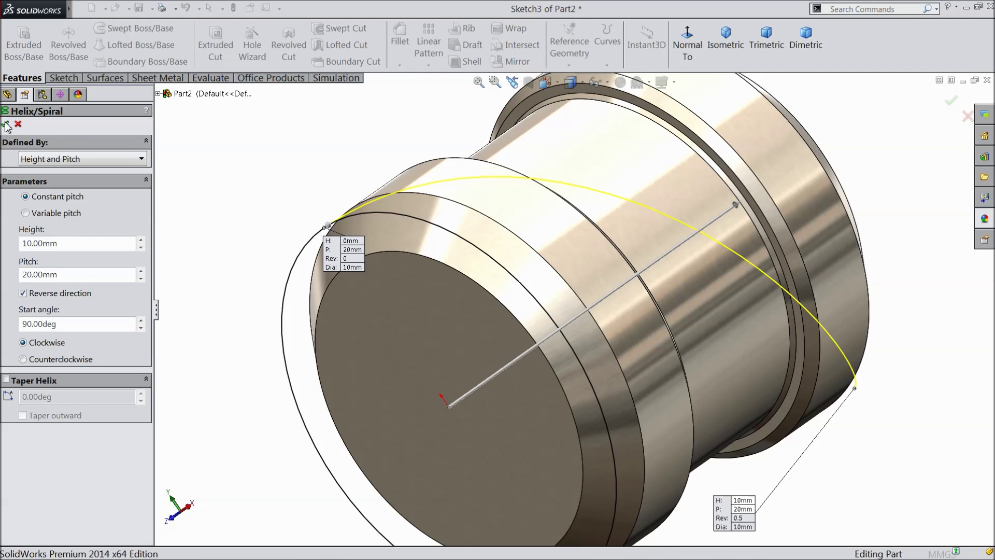
Start a new sketch on the flat end face and view it straight on.
middle_click_drag(272, 213, 271, 191)
left_click(452, 302)
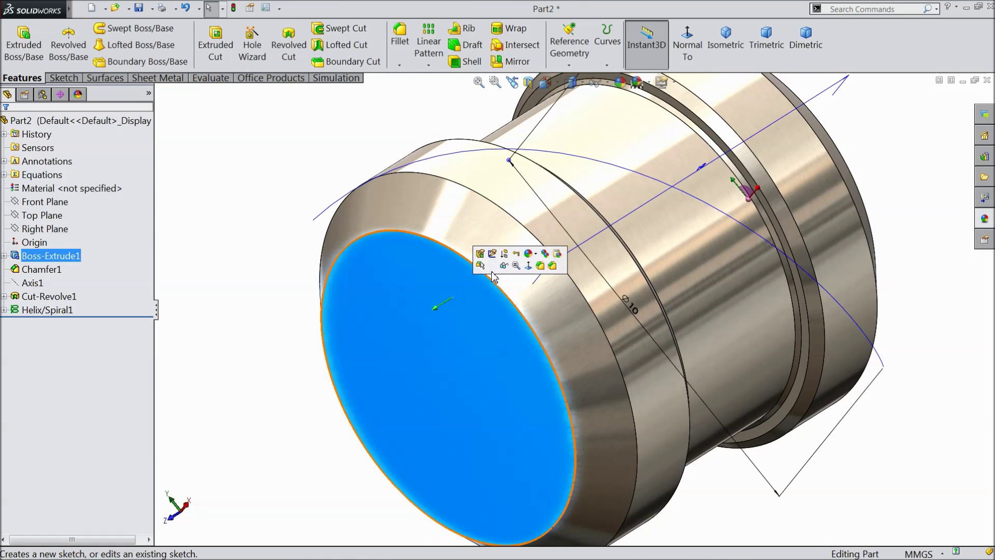
left_click(492, 266)
left_click(688, 45)
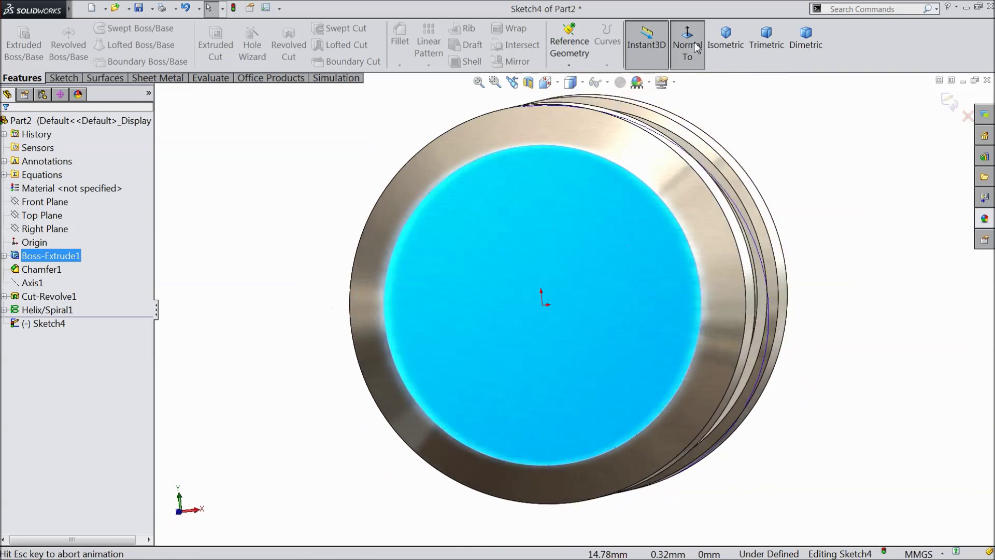
Draw a vertical construction centerline 5 mm long from the origin up to the outer circular edge.
left_click(63, 78)
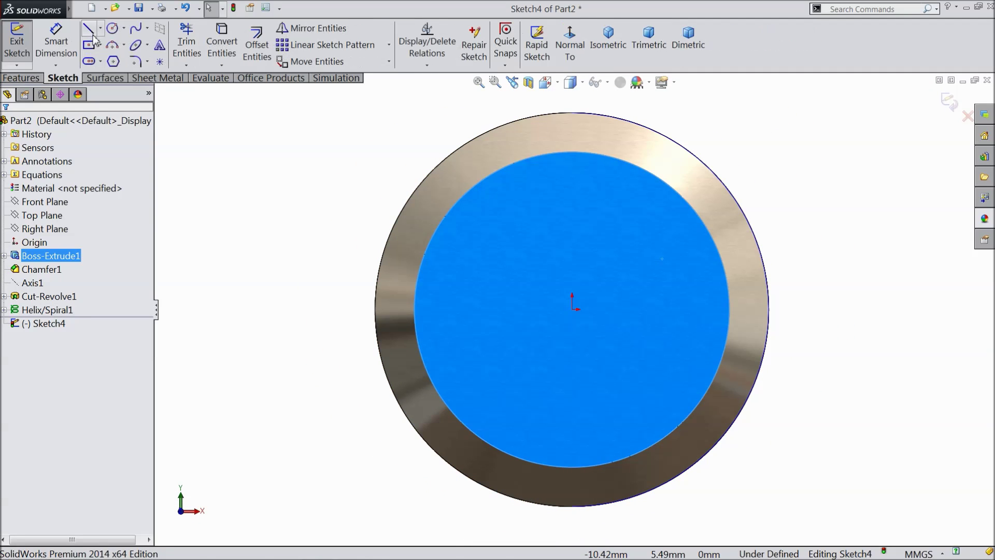
left_click(100, 28)
left_click(105, 62)
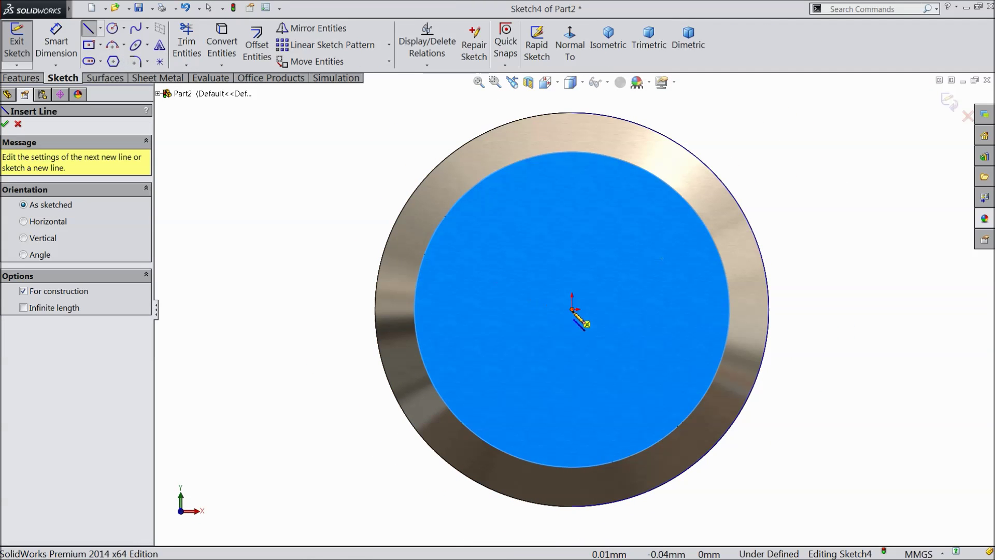
left_click(572, 309)
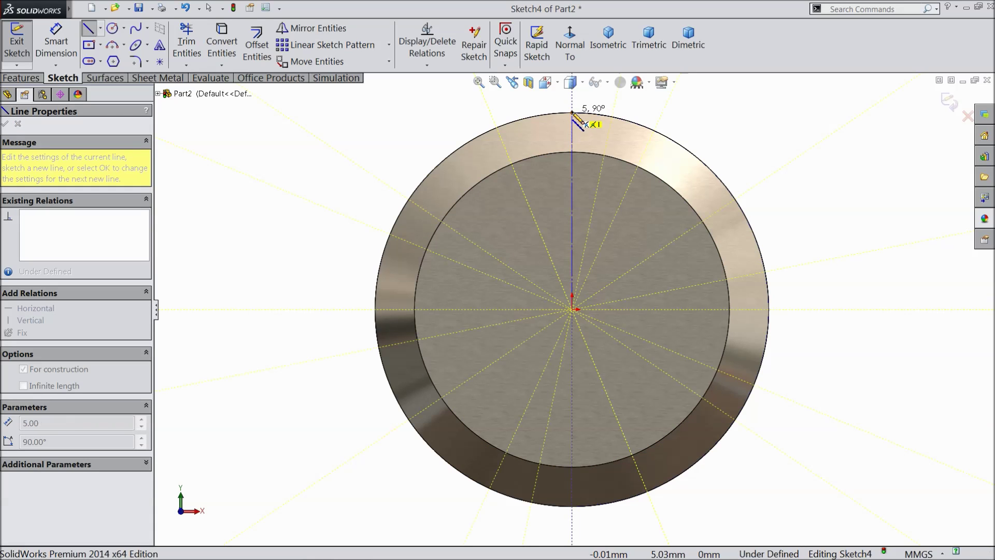
left_click(573, 112)
right_click(482, 101)
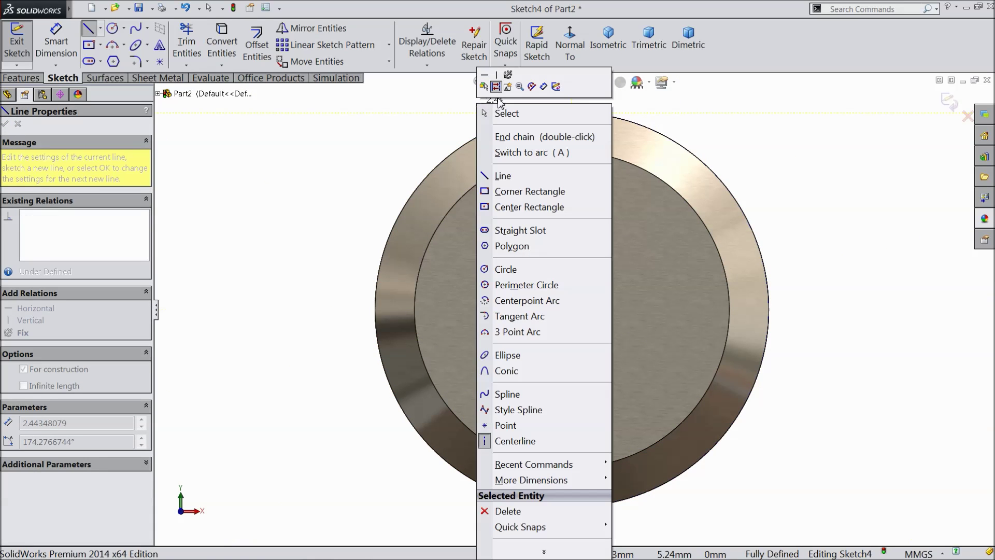
left_click(500, 111)
scroll(619, 110, "down", 4)
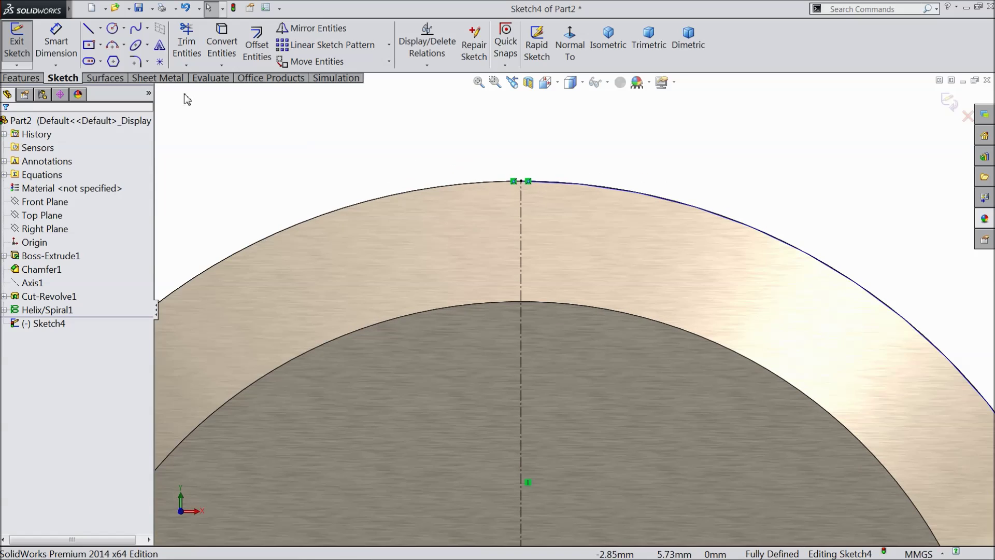
left_click(101, 46)
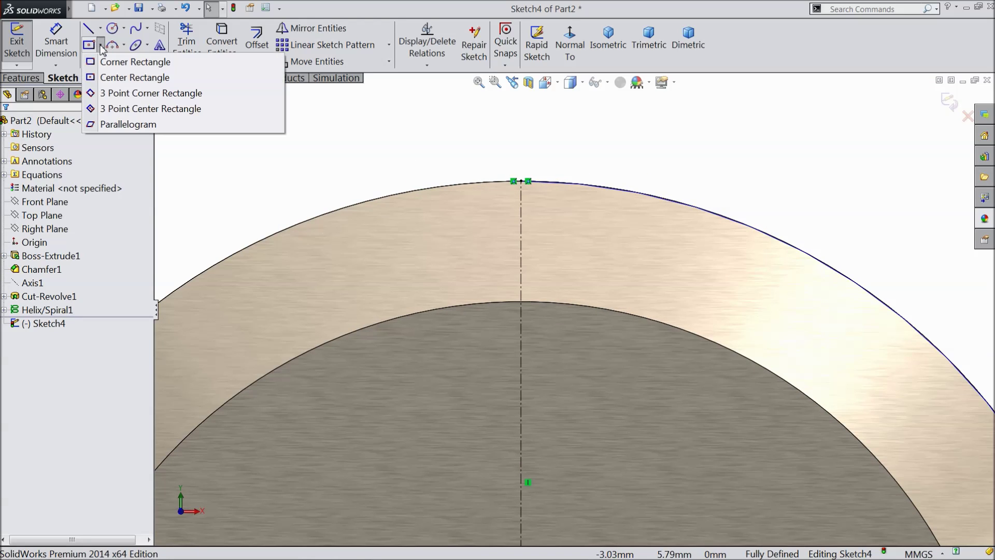
left_click(106, 77)
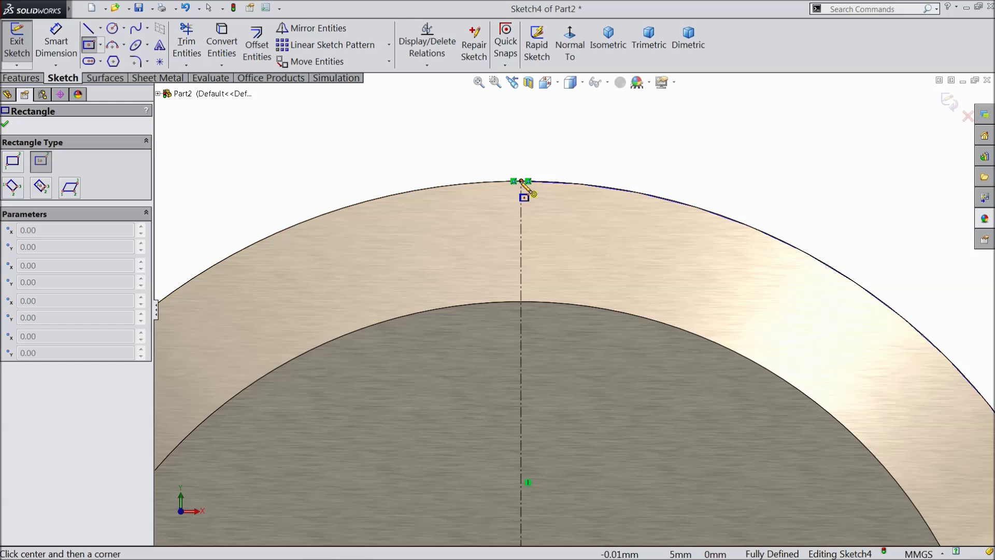
left_click(521, 181)
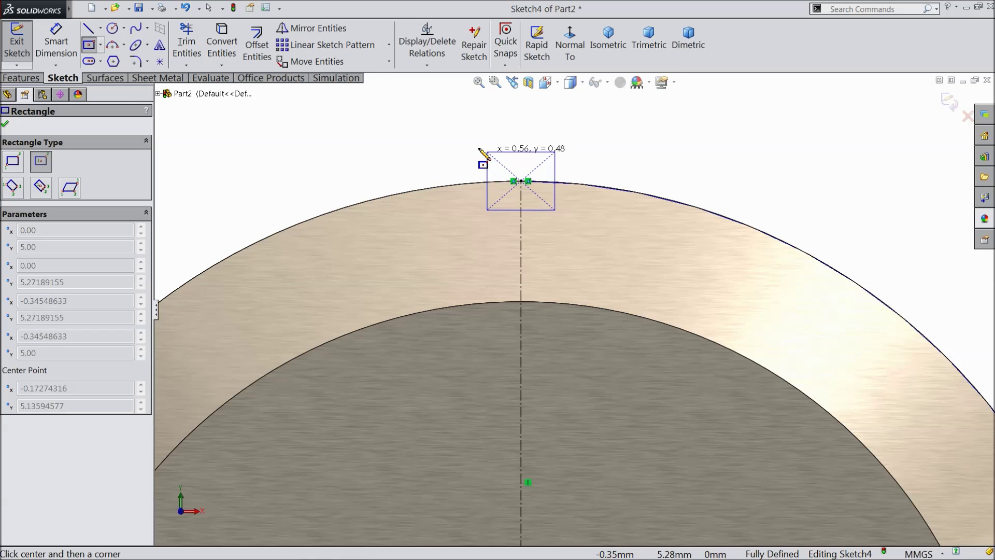
right_click(456, 137)
left_click(479, 146)
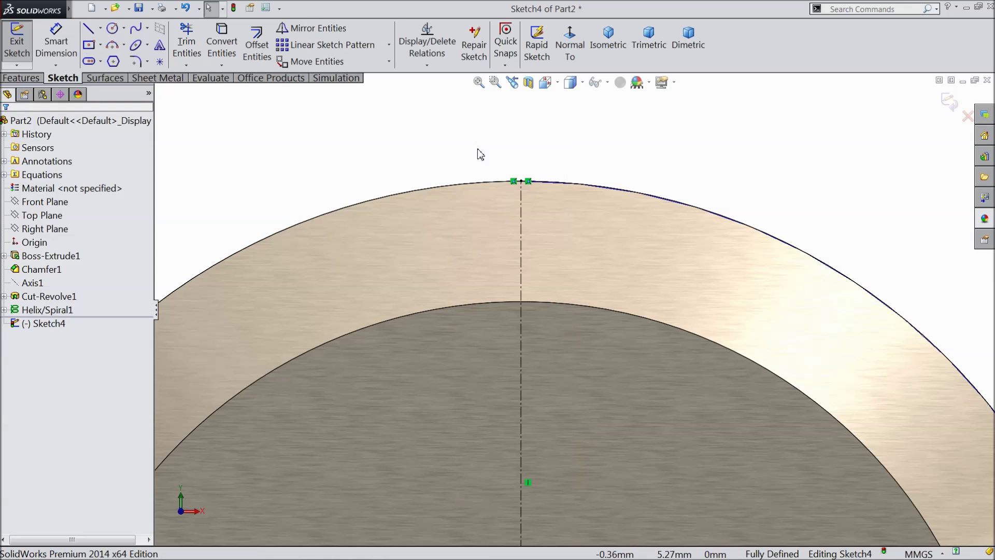
Sketch a tilted parallelogram across the outer edge around the centerline's upper end, with its upper side about 0.81 mm long at about 20 degrees.
left_click(100, 45)
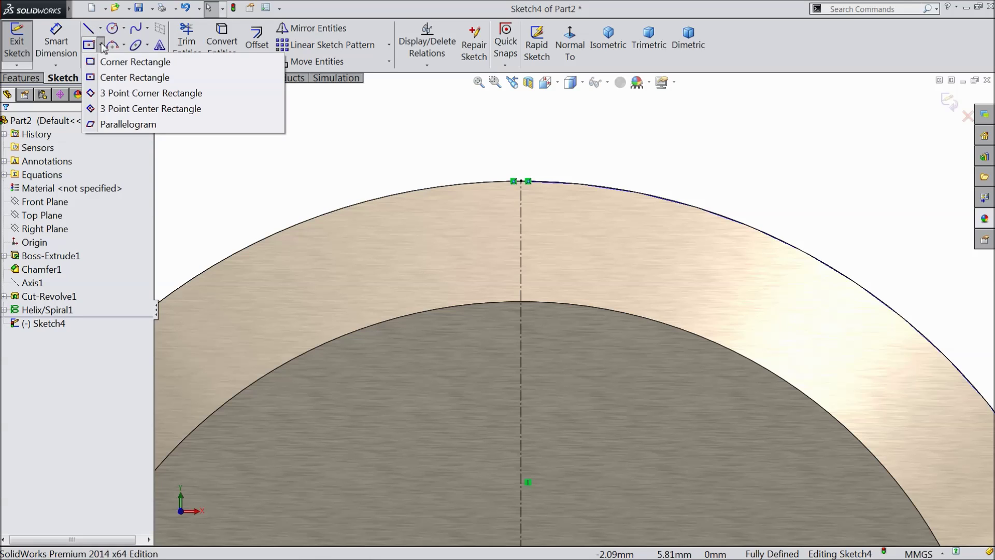
left_click(111, 125)
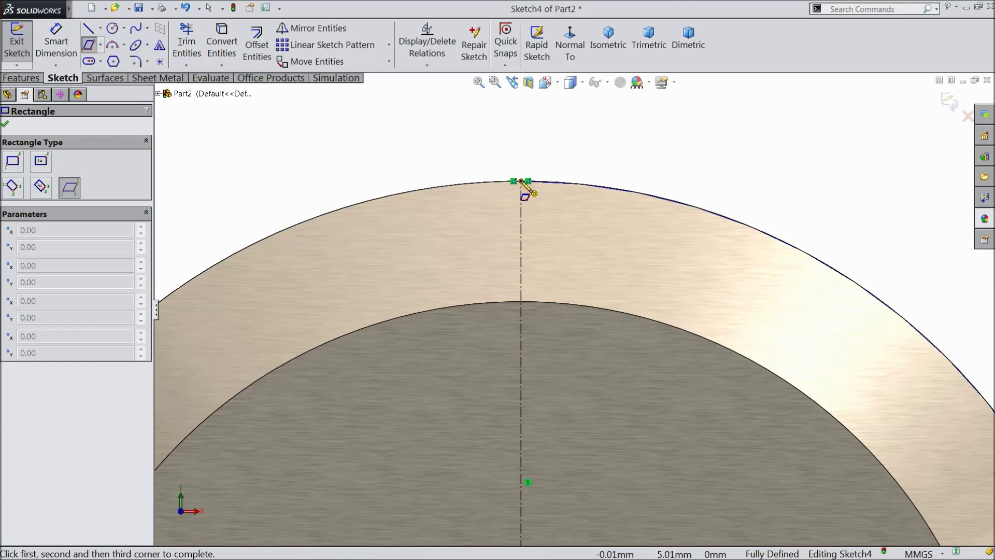
left_click(465, 144)
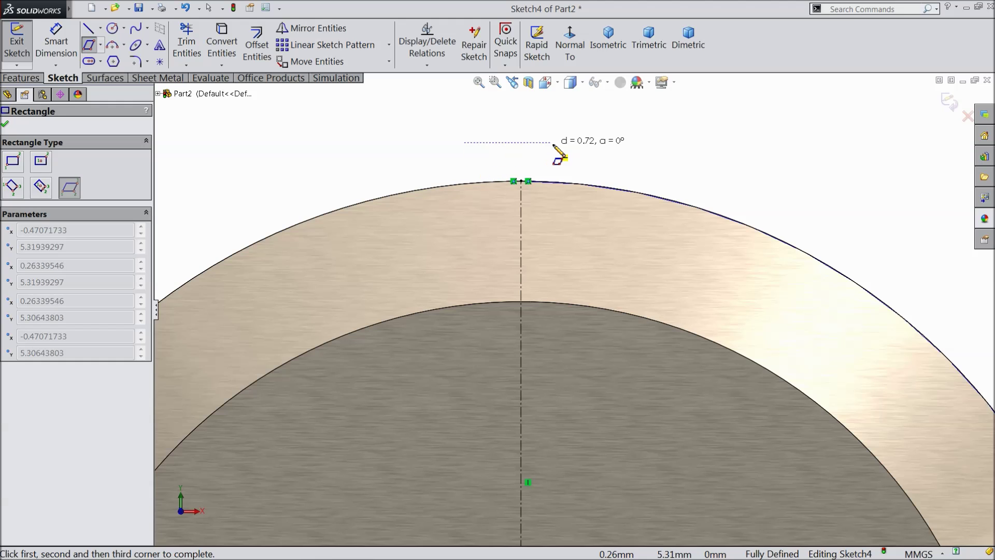
left_click(555, 110)
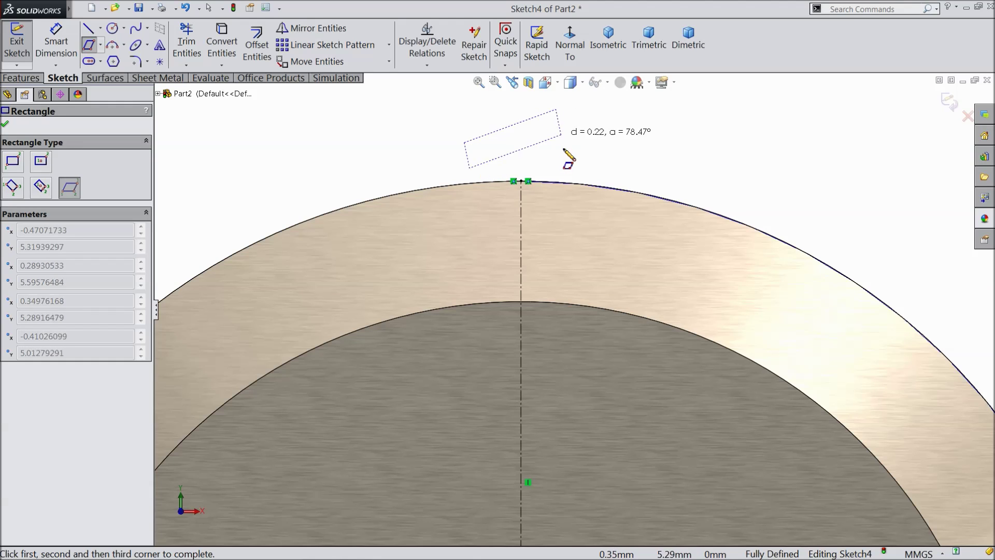
left_click(589, 197)
right_click(603, 156)
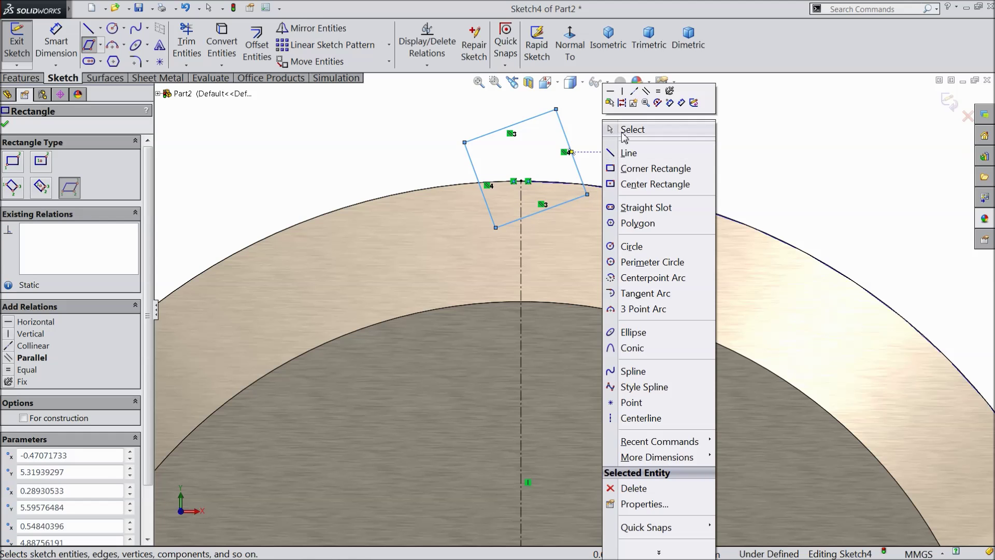
left_click(623, 98)
Draw a construction diagonal about 1.1 mm long between the parallelogram's lower-left and upper-right corners.
scroll(588, 70, "down", 2)
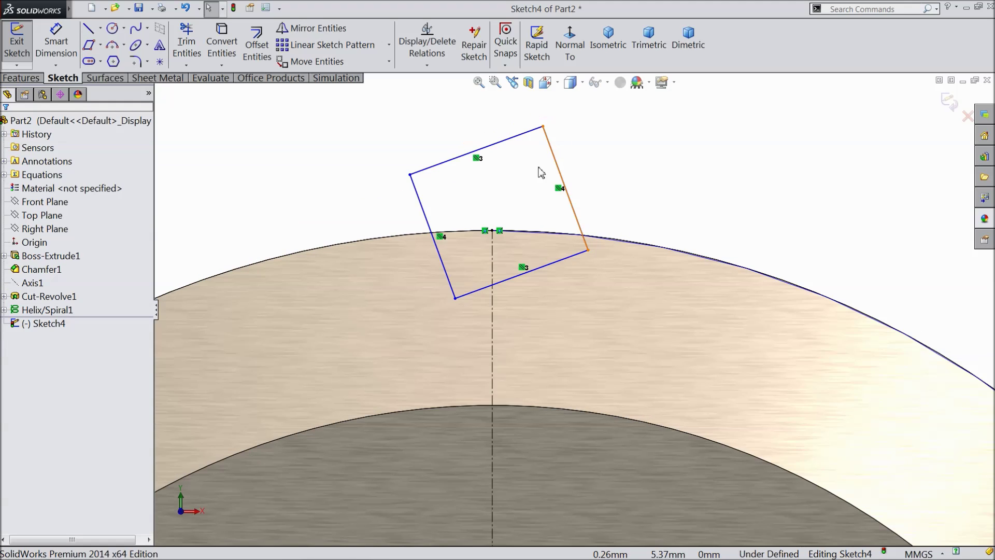
left_click(100, 28)
left_click(113, 58)
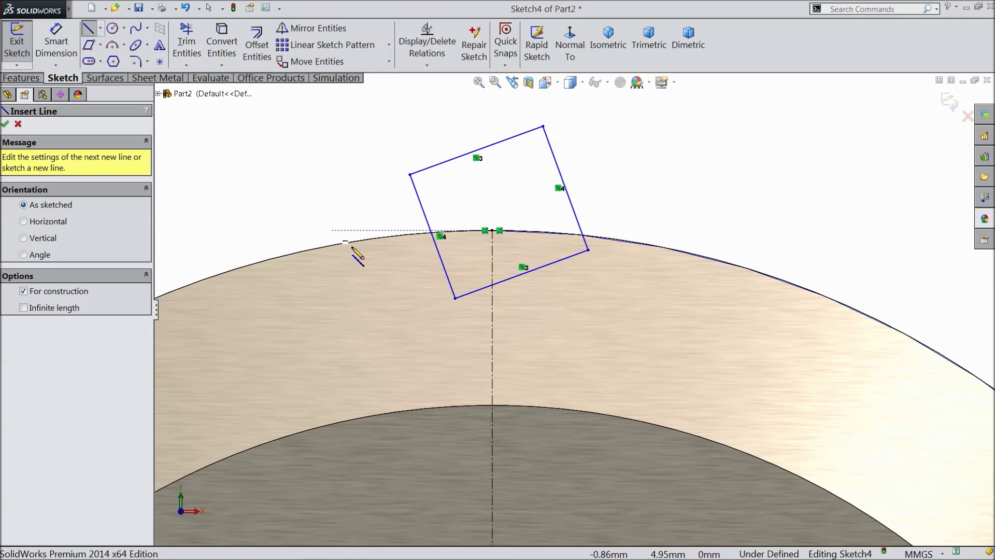
left_click(455, 298)
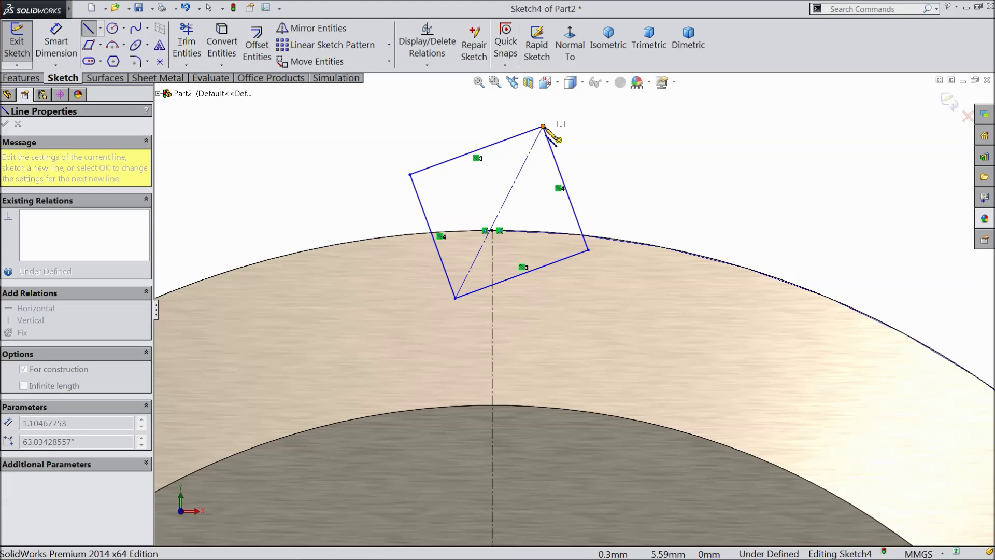
left_click(543, 127)
right_click(600, 126)
left_click(616, 152)
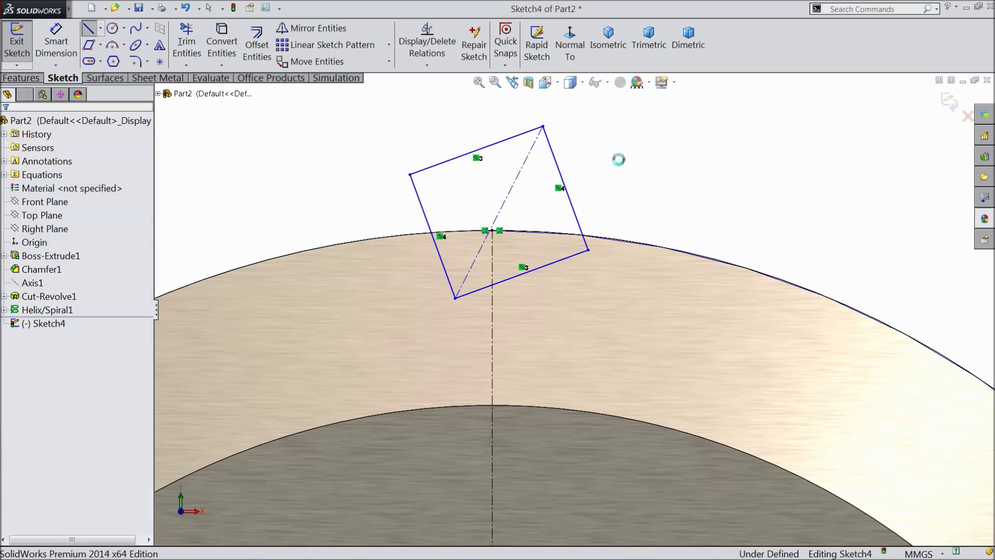
scroll(539, 186, "down", 1)
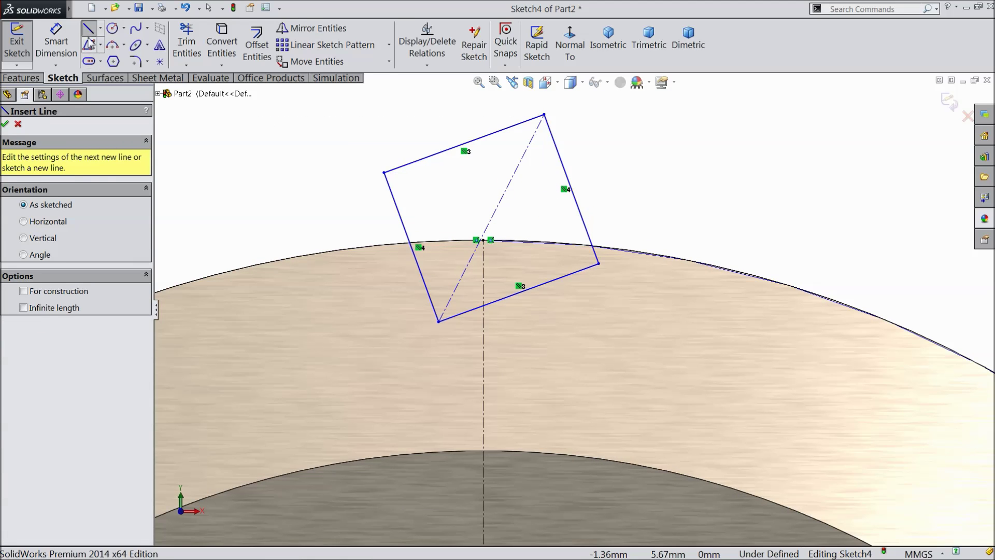
key("Escape")
Make the parallelogram's upper side and the adjoining left side equal in length.
left_click(429, 160)
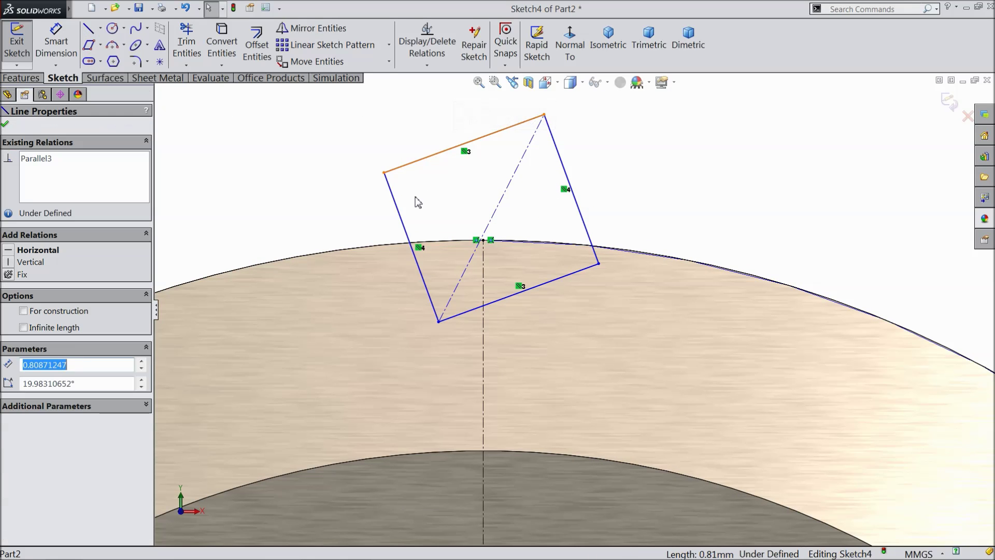
left_click(396, 207, "ctrl")
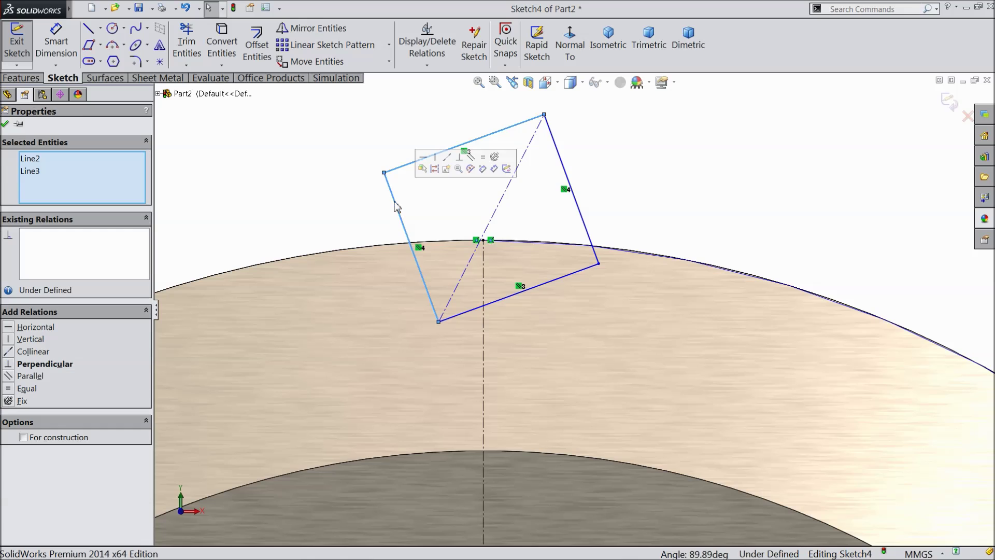
left_click(486, 165)
left_click(424, 148)
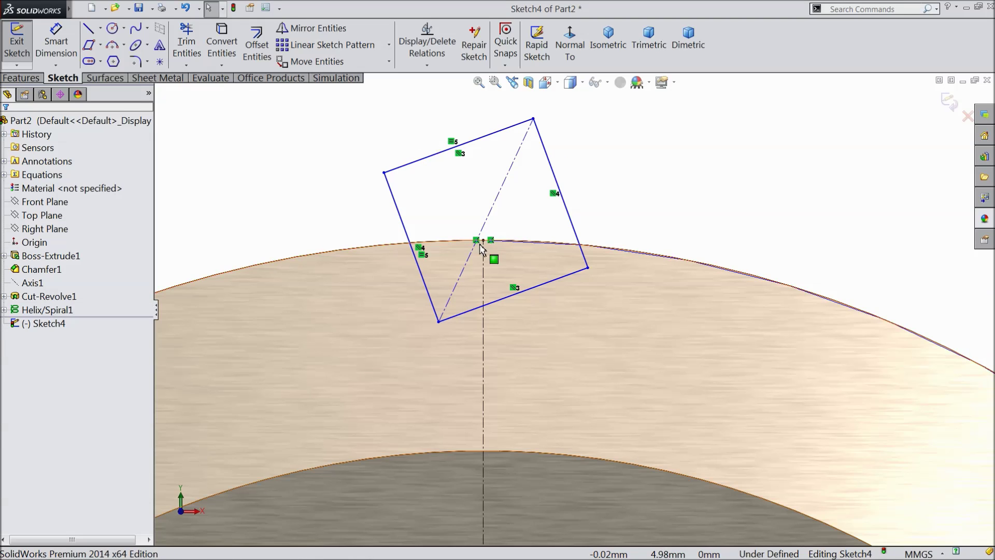
Add a midpoint relation that centres the construction diagonal on the vertical centerline's upper endpoint.
left_click(484, 241)
left_click(484, 230, "ctrl")
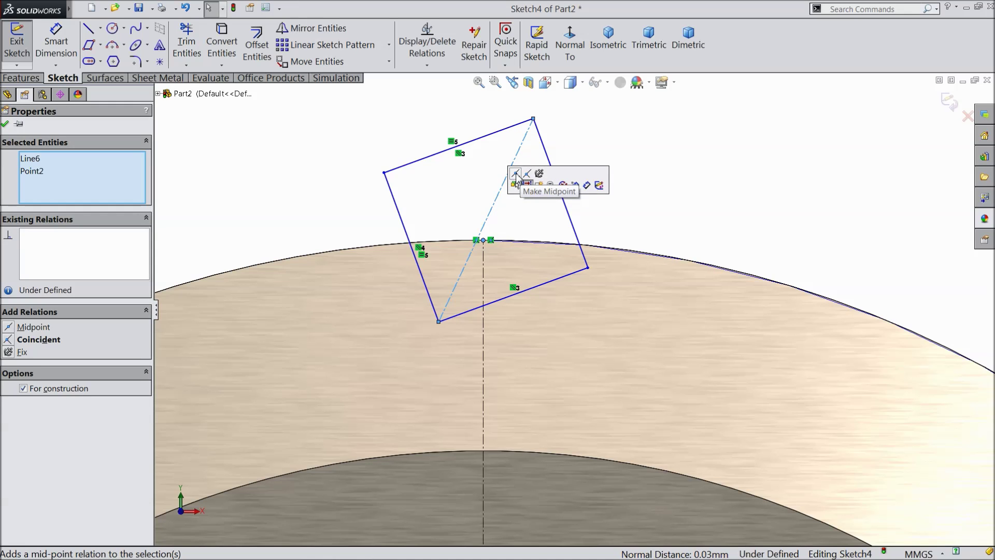
left_click(516, 174)
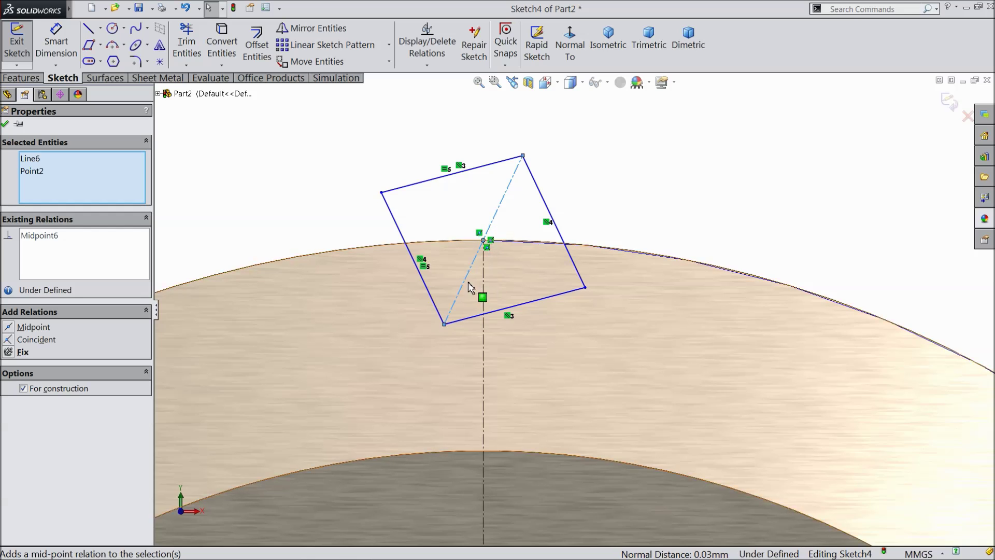
Draw a second construction diagonal about 1.07 mm long between the parallelogram's remaining two opposite corners.
left_click(100, 28)
left_click(111, 59)
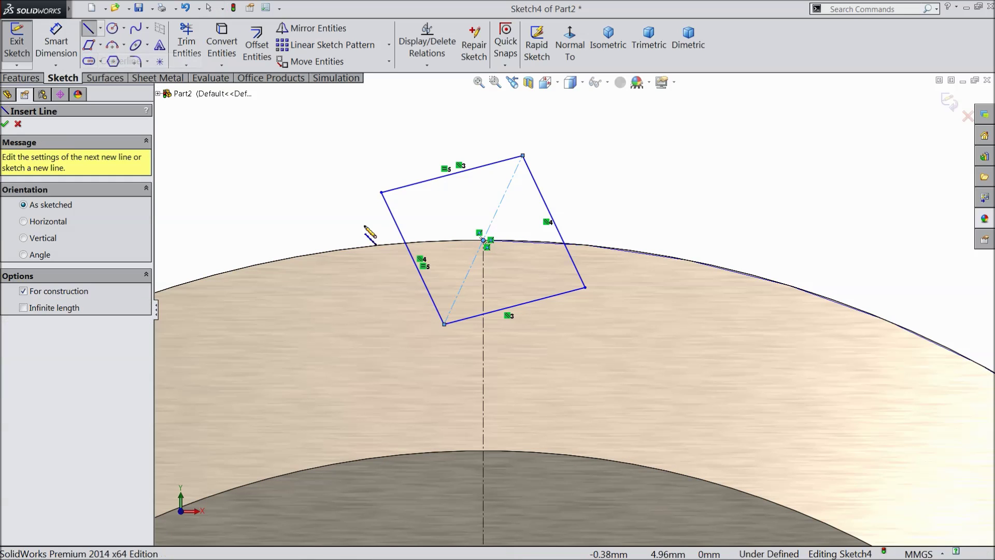
left_click(585, 288)
left_click(383, 193)
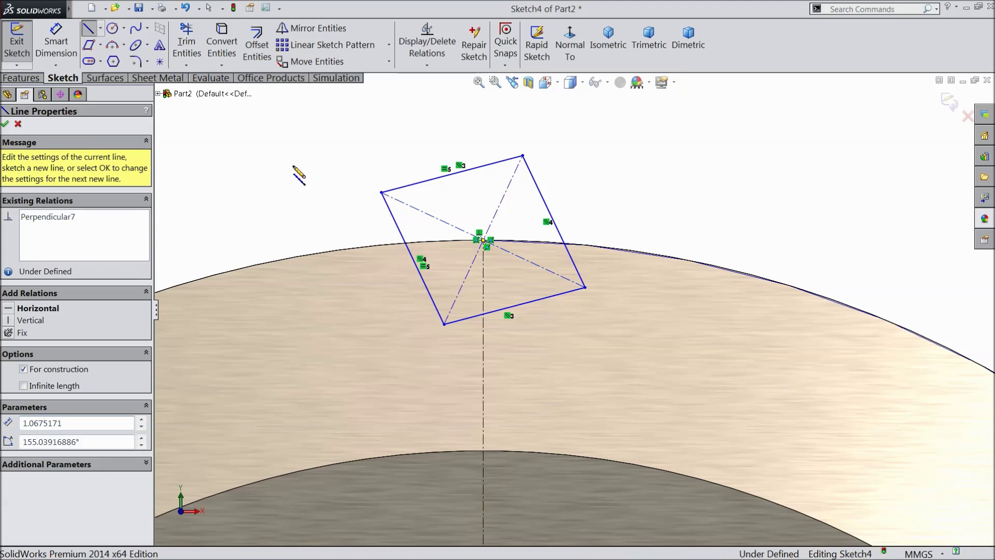
right_click(294, 171)
left_click(324, 175)
Make the first diagonal collinear with the vertical centerline so the profile stands as an upright diamond.
scroll(456, 311, "up", 2)
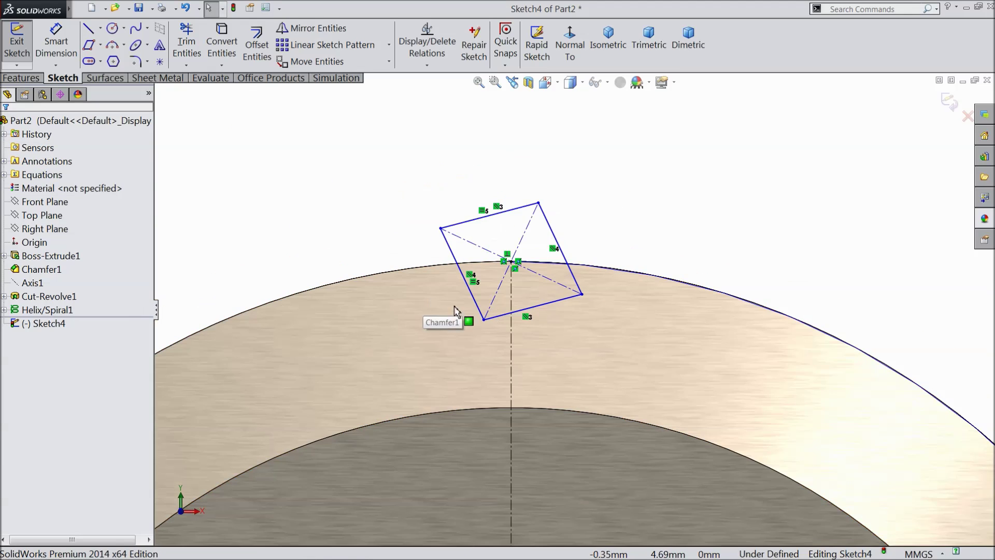
scroll(479, 271, "down", 4)
left_click(480, 269)
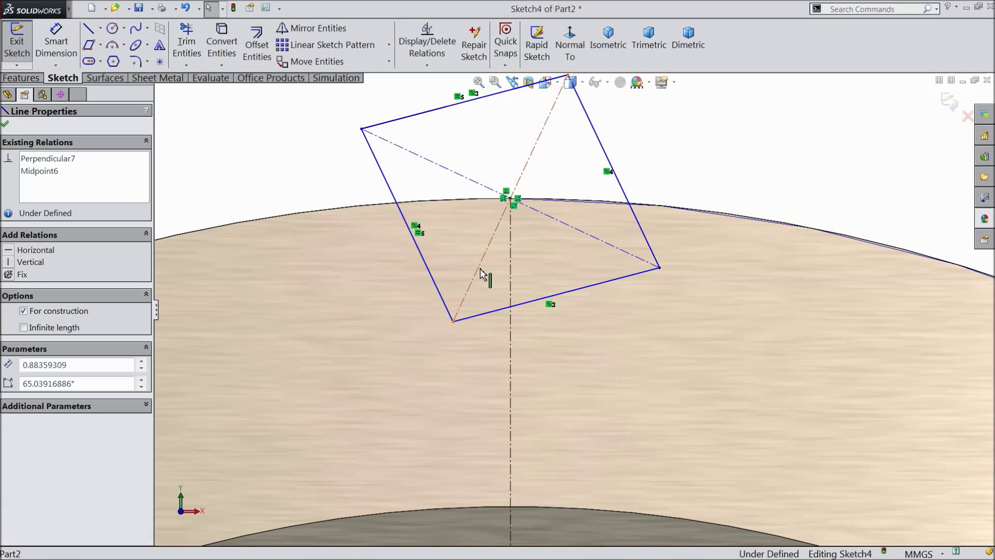
left_click(511, 281, "ctrl")
left_click(564, 228)
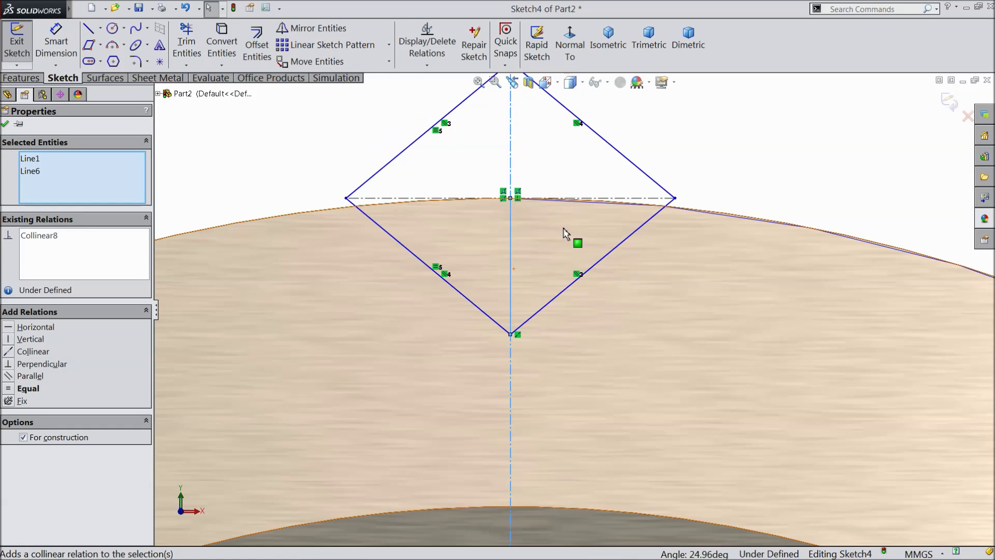
Dimension the angle between the two sides meeting at the diamond's left corner as 90 degrees.
scroll(505, 246, "up", 2)
left_click(56, 41)
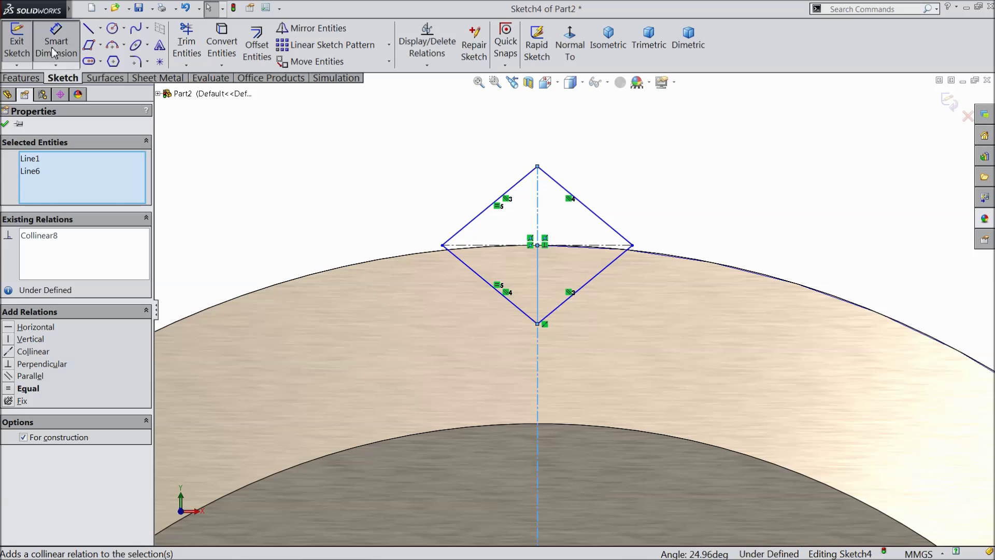
scroll(446, 232, "down", 2)
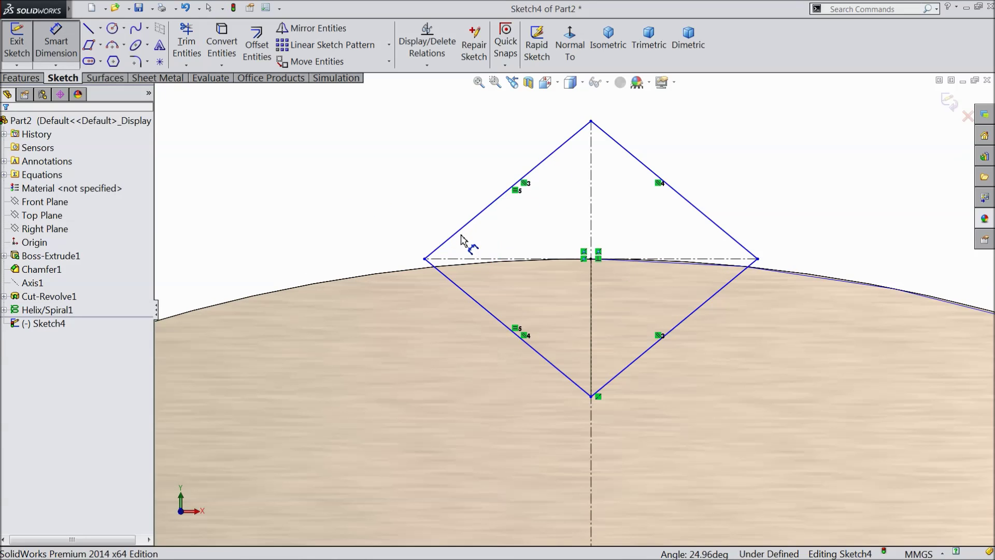
left_click(452, 244)
left_click(455, 284)
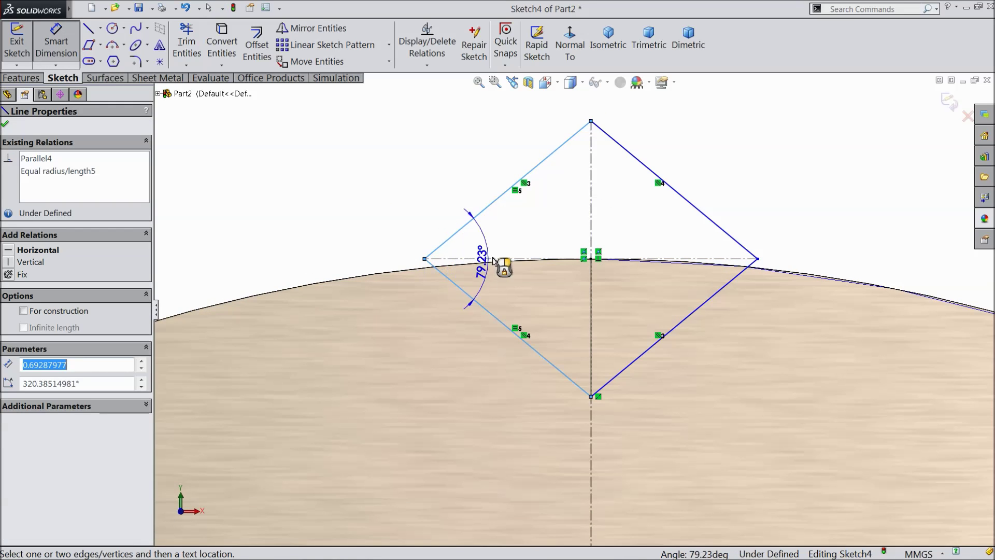
left_click(505, 247)
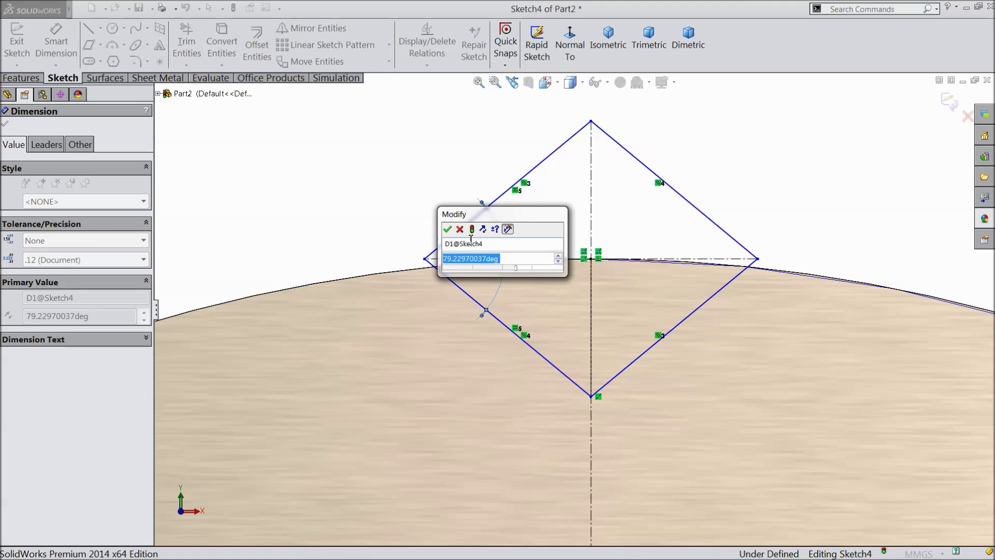
type("90")
left_click(447, 229)
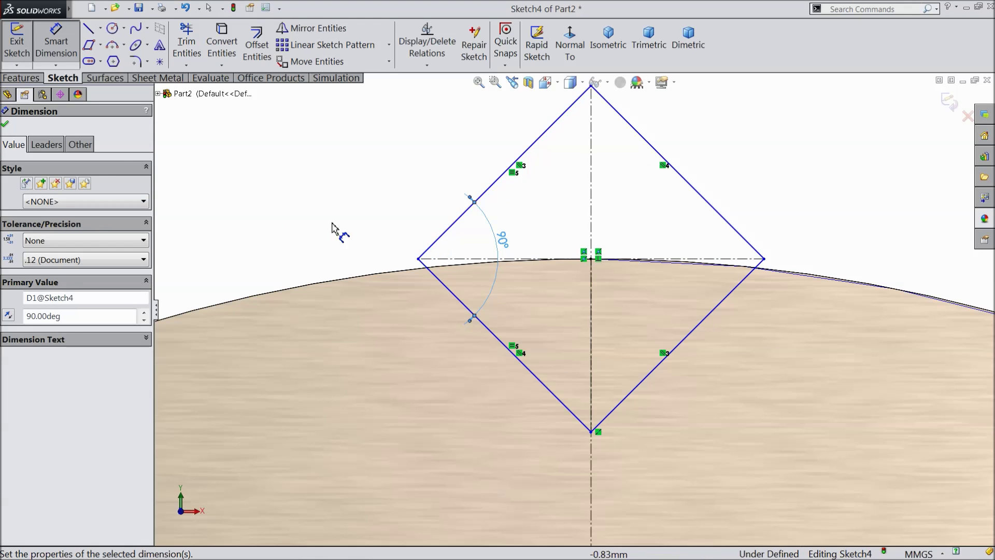
left_click(5, 126)
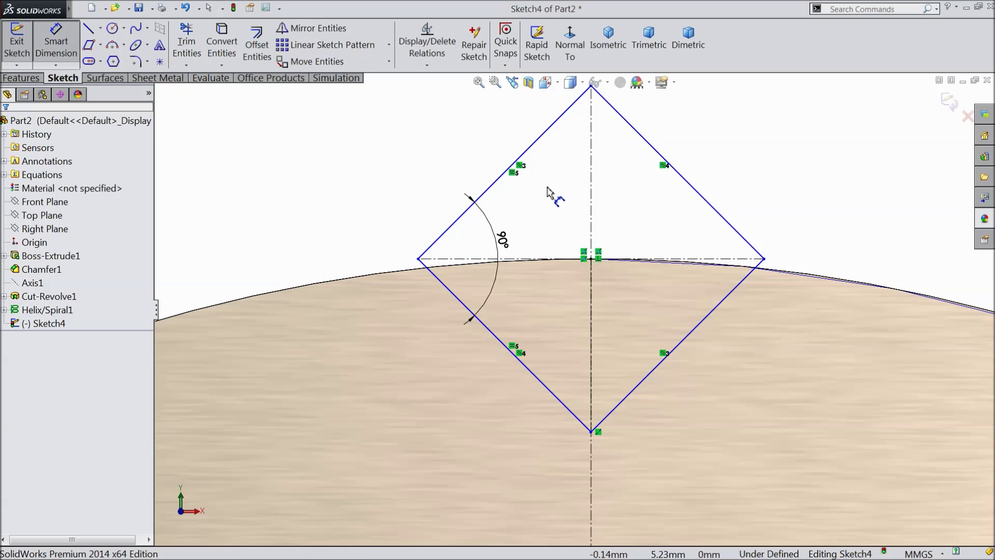
Dimension the diamond's upper side as 0.25 mm and finish the profile sketch.
scroll(549, 199, "up", 1)
left_click(512, 200)
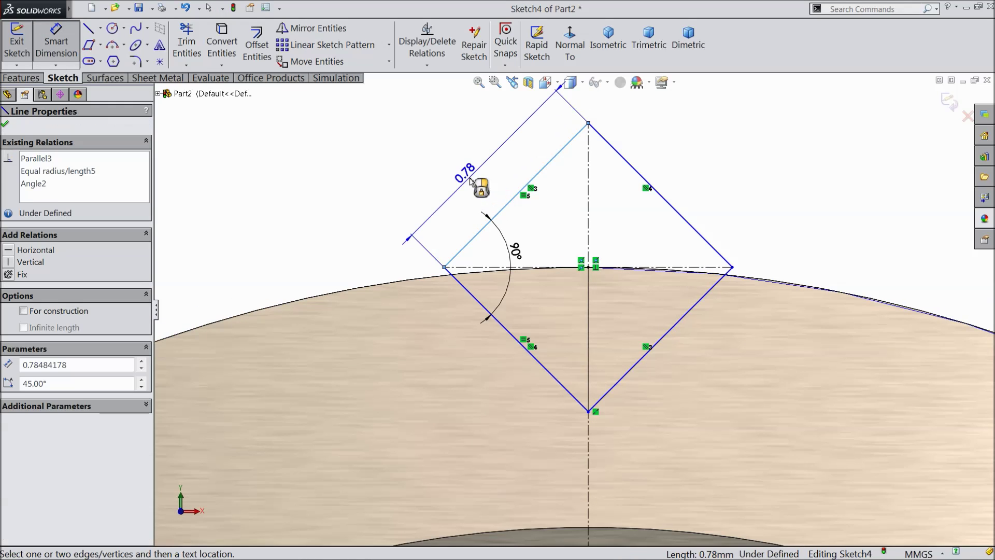
left_click(472, 181)
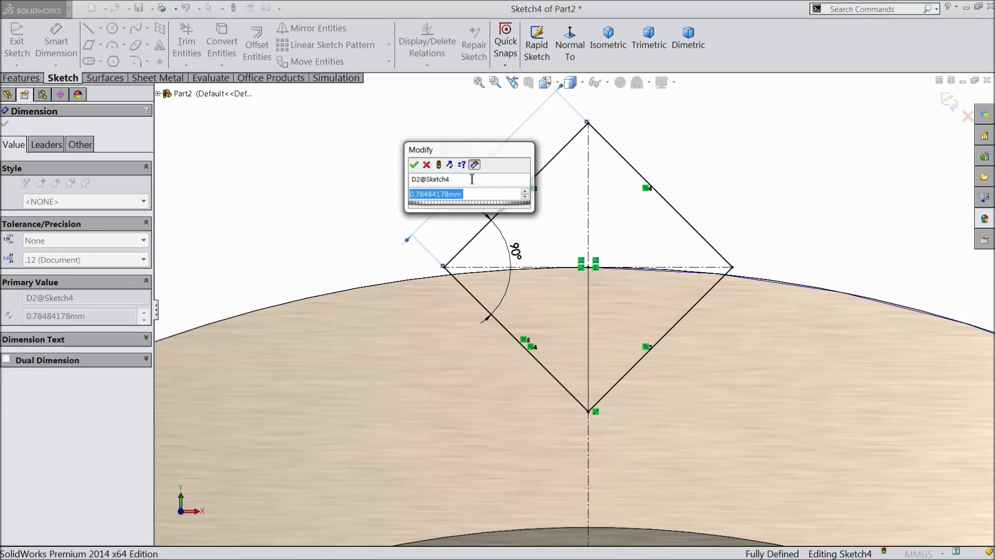
type("0.25")
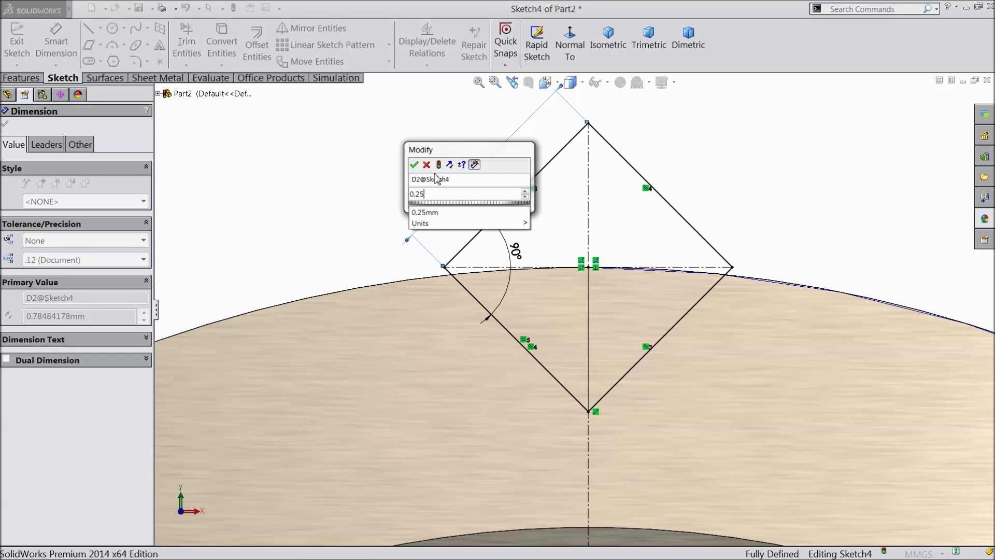
left_click(413, 165)
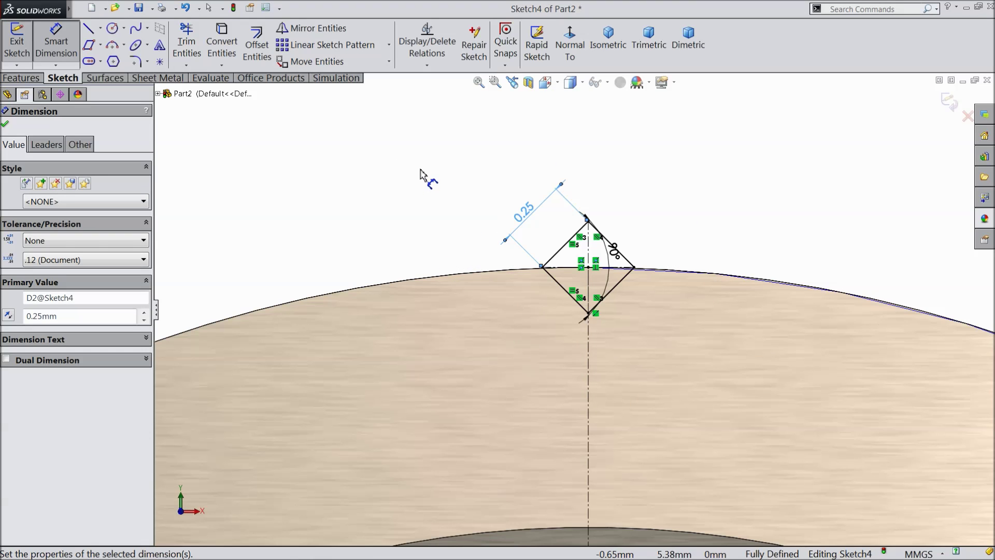
scroll(645, 284, "down", 3)
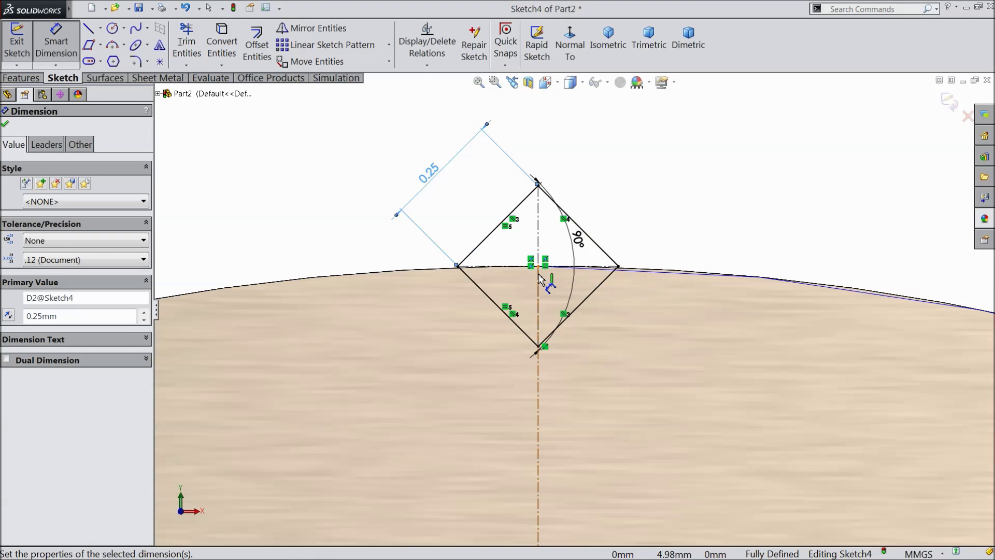
left_click(5, 124)
left_click(949, 102)
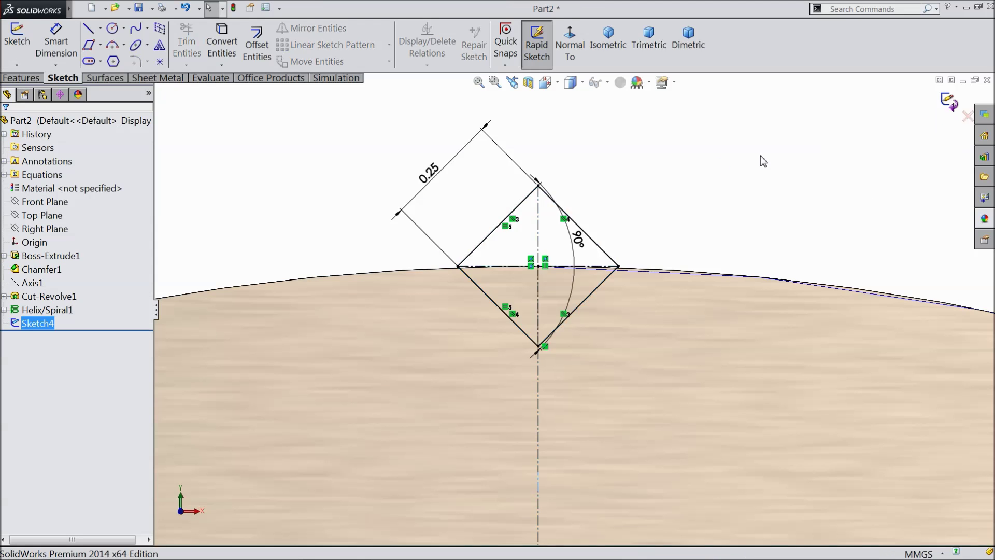
Cut a helical groove into the body by sweeping the diamond profile along the existing helix.
scroll(544, 212, "up", 8)
middle_click_drag(549, 215, 678, 378)
scroll(630, 365, "down", 2)
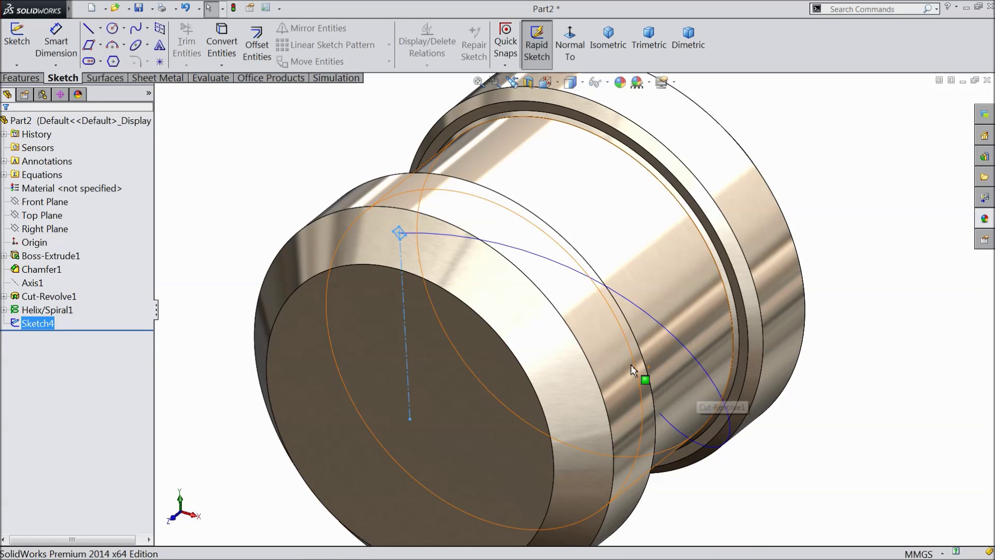
left_click(315, 160)
left_click(29, 79)
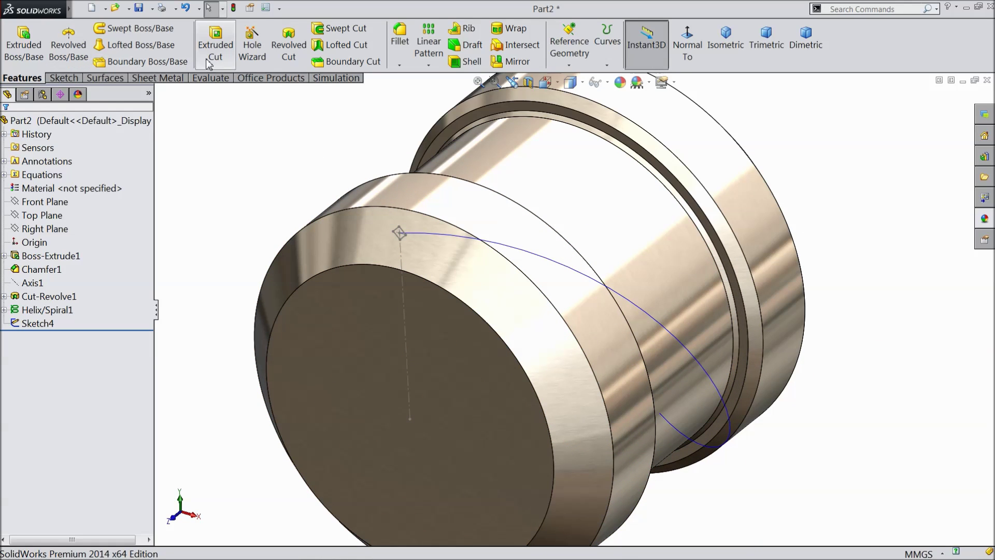
left_click(344, 30)
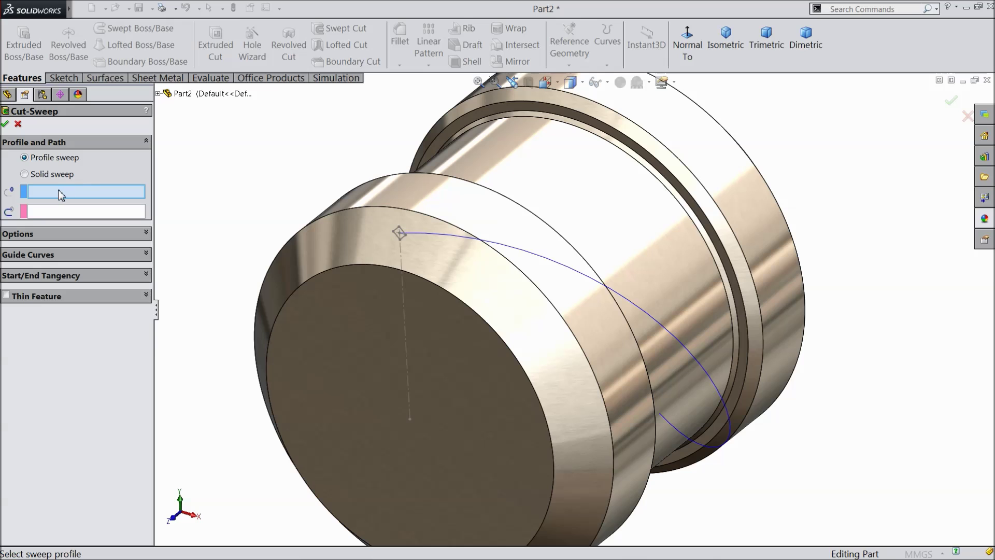
scroll(409, 233, "down", 2)
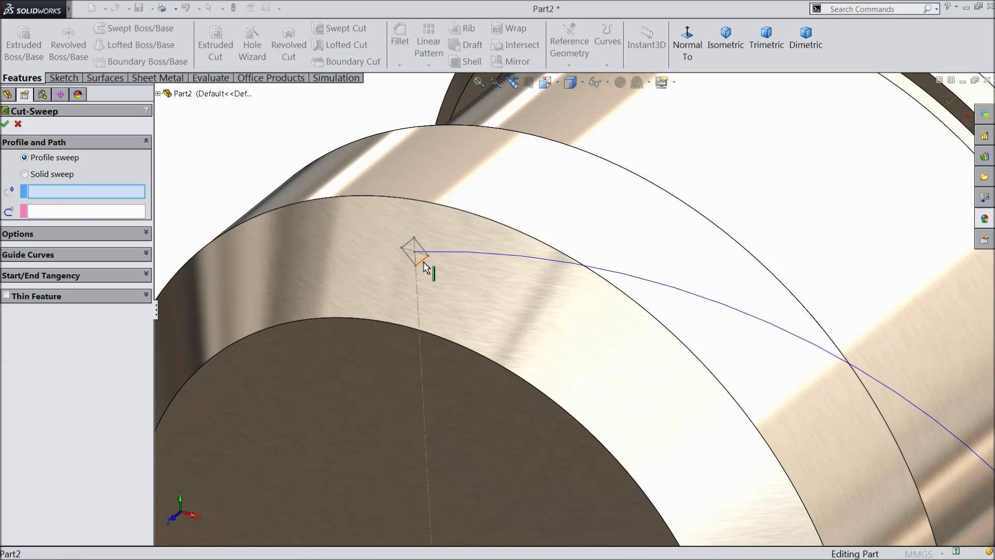
left_click(424, 266)
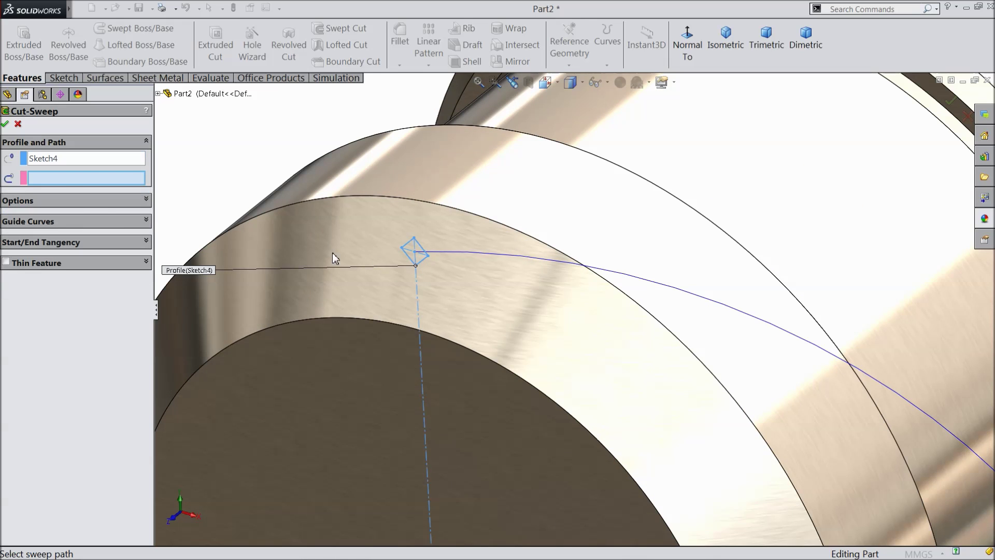
left_click(487, 254)
scroll(519, 290, "up", 5)
middle_click_drag(548, 327, 533, 249)
scroll(508, 269, "down", 3)
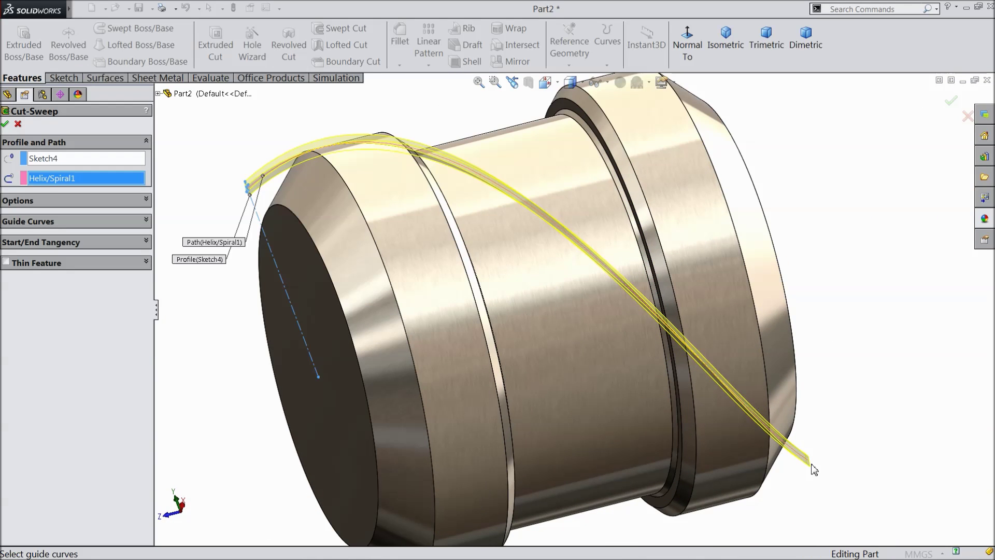
left_click(5, 124)
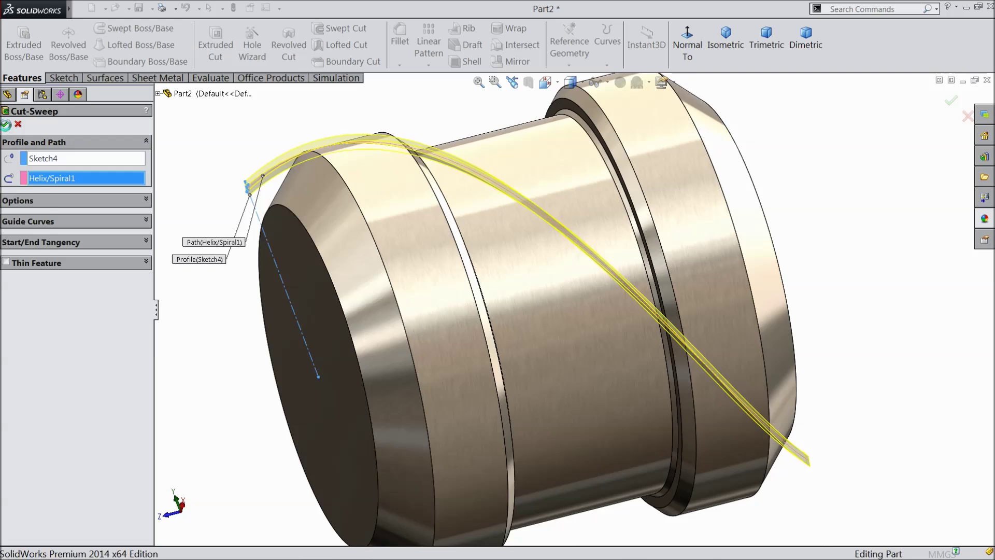
Start a new sketch on the flat circular end face of the chamfered head.
middle_click_drag(240, 151, 260, 238)
scroll(391, 160, "down", 6)
scroll(420, 208, "up", 10)
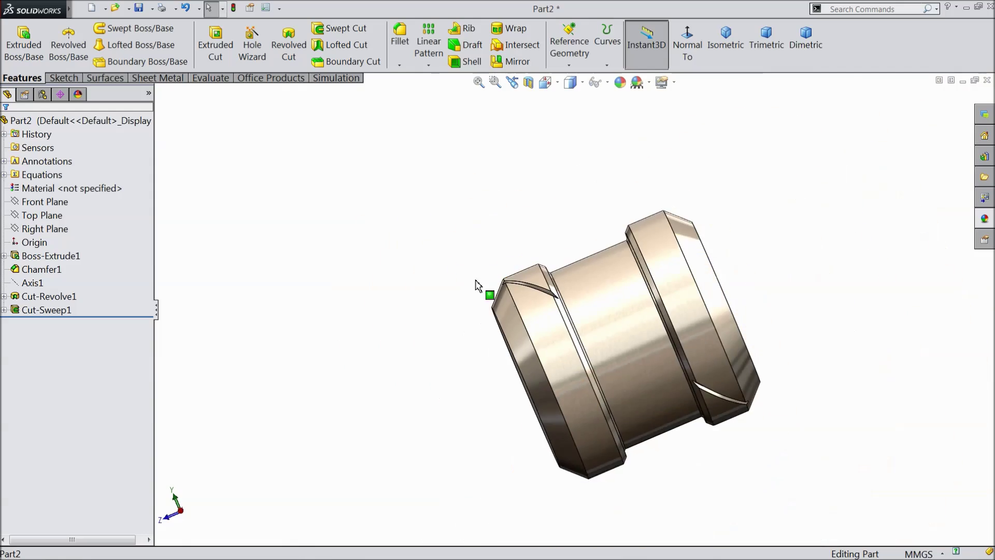
scroll(679, 393, "down", 4)
middle_click_drag(679, 393, 736, 334)
scroll(737, 334, "up", 8)
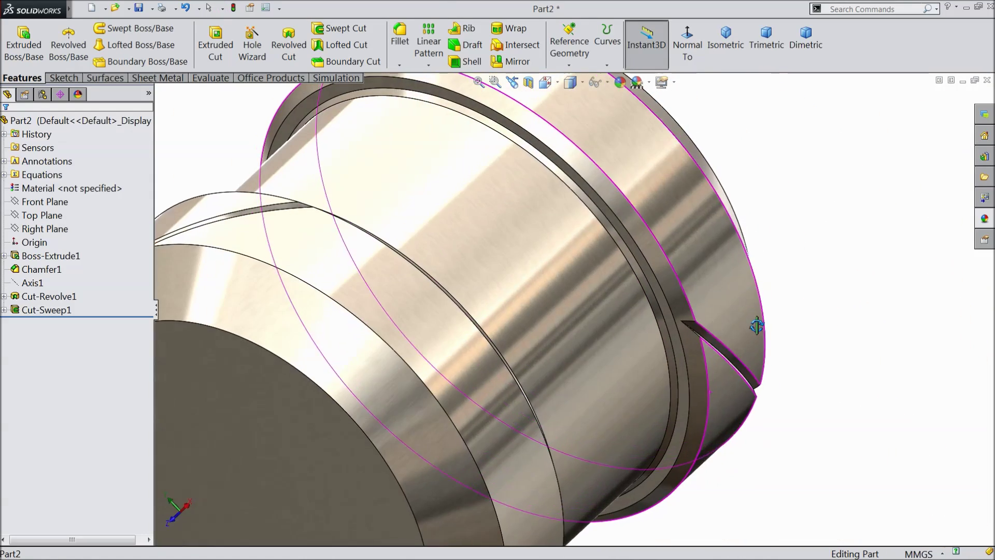
middle_click_drag(596, 349, 527, 349)
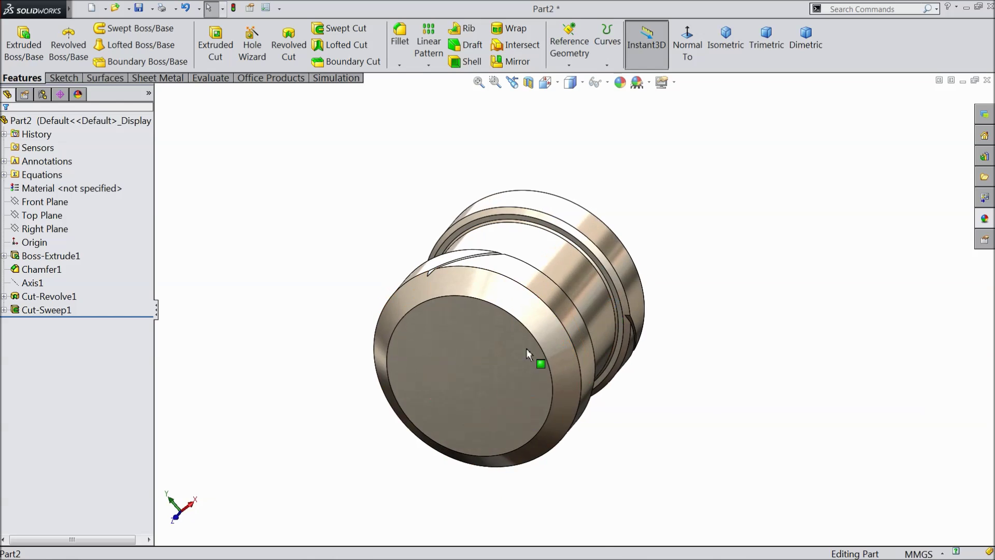
scroll(455, 358, "down", 5)
left_click(451, 357)
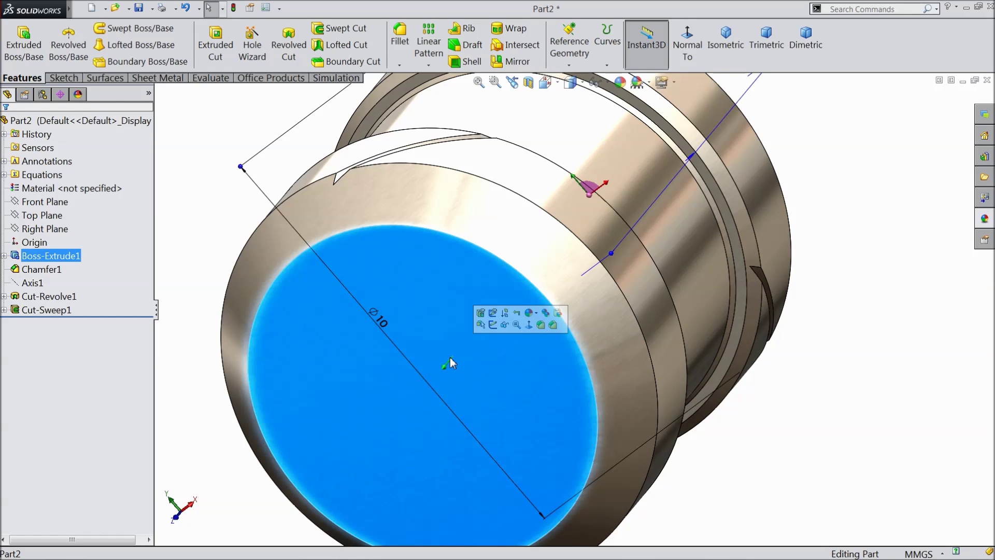
left_click(493, 325)
Try to convert the chamfer's outer edge into the sketch, and delete the converted arc.
left_click(560, 224)
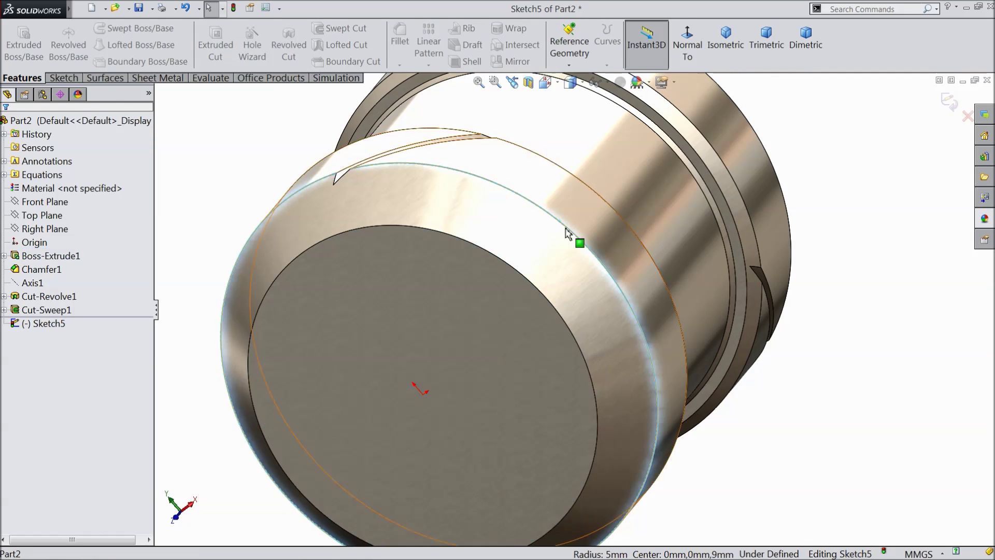
left_click(68, 81)
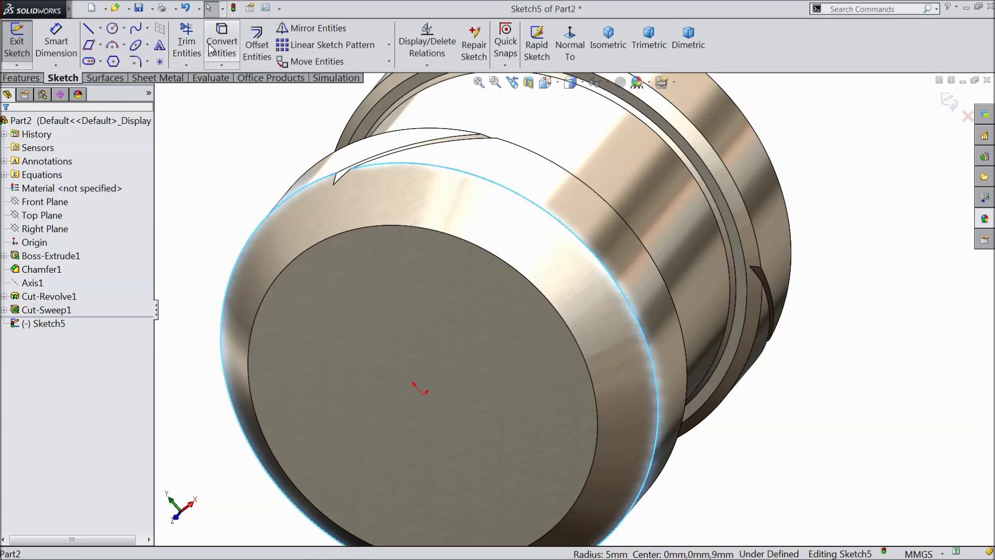
left_click(222, 46)
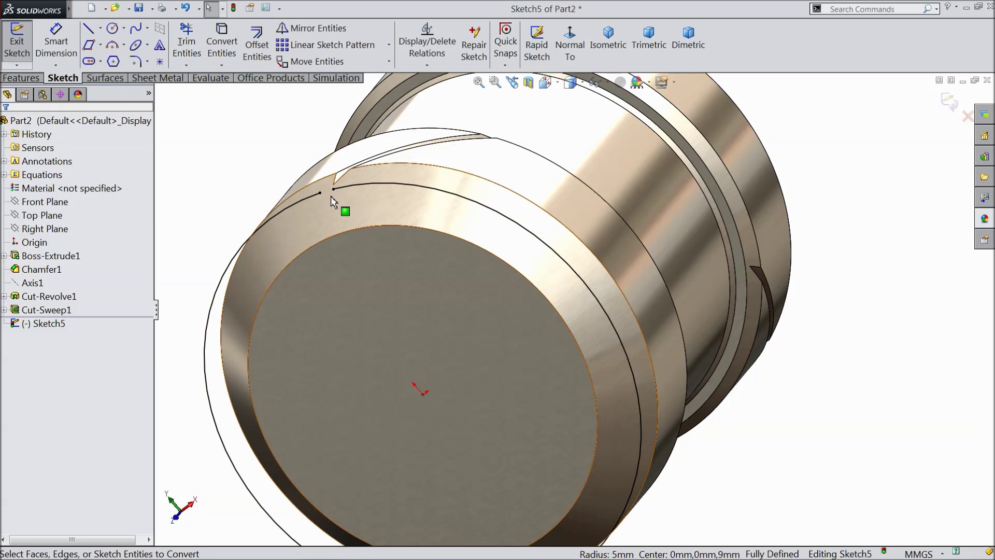
left_click(291, 206)
key("Delete")
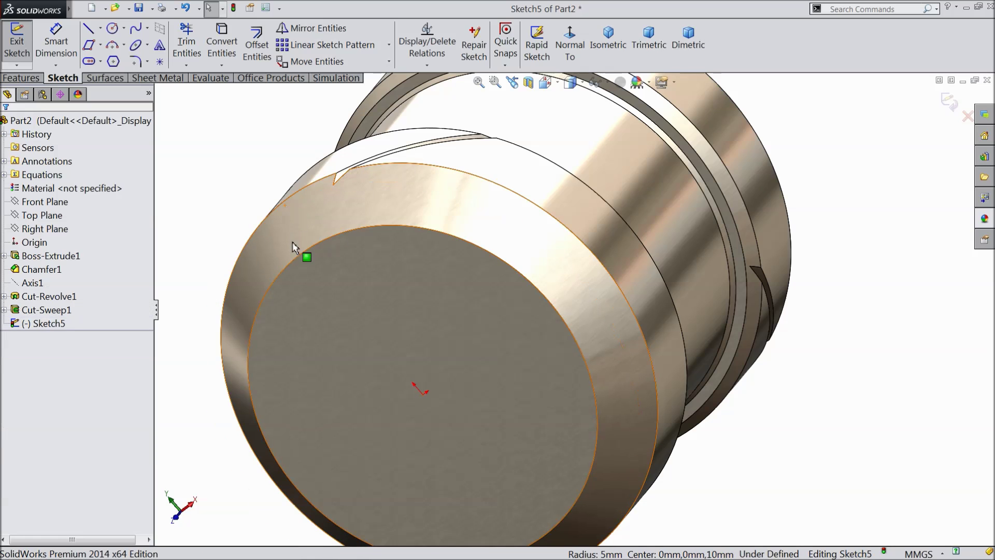
Draw a circle about 11.25 mm in diameter on the end face, centred on the origin.
left_click(353, 279)
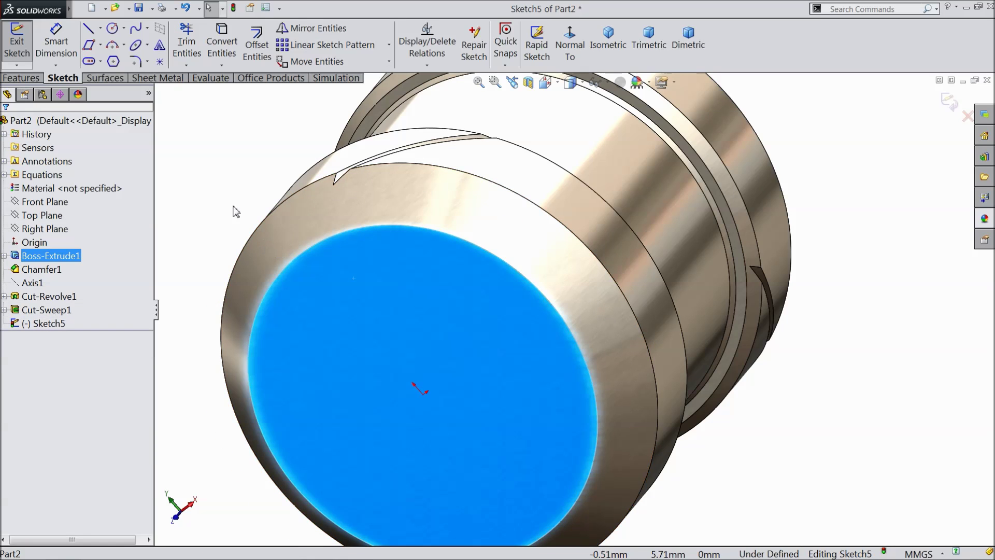
left_click(112, 29)
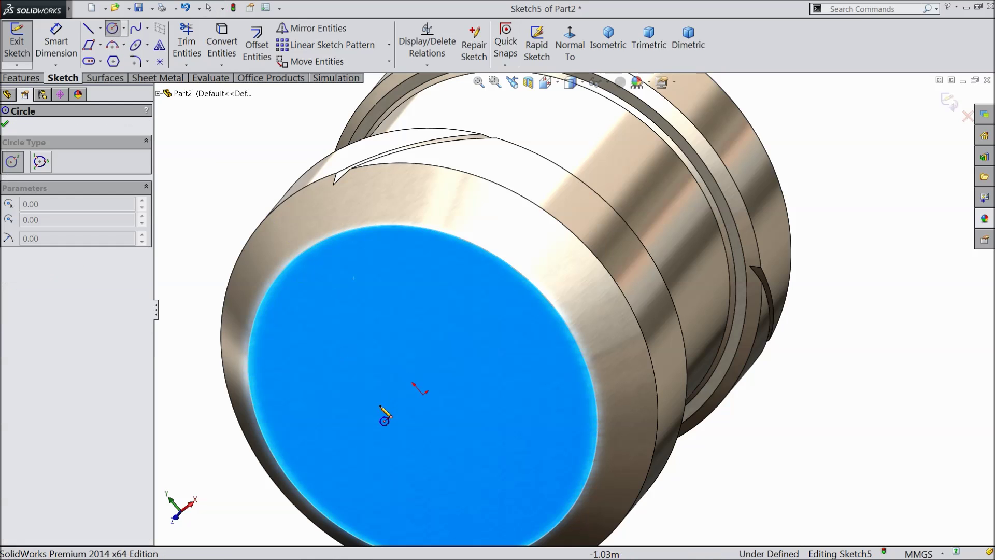
left_click_drag(423, 396, 184, 123)
Dimension the circle's diameter as 10 mm.
left_click(56, 41)
scroll(322, 267, "up", 3)
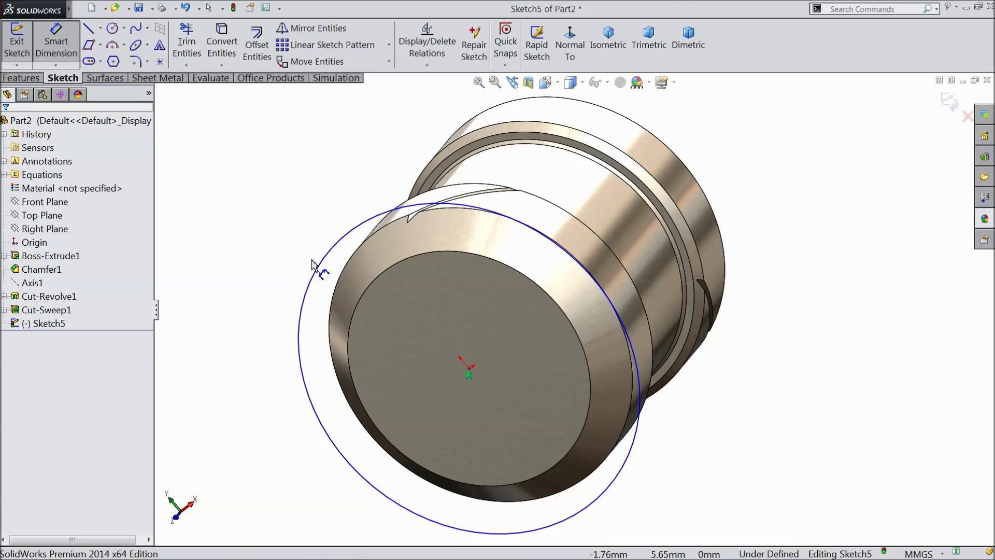
left_click(316, 278)
left_click(282, 256)
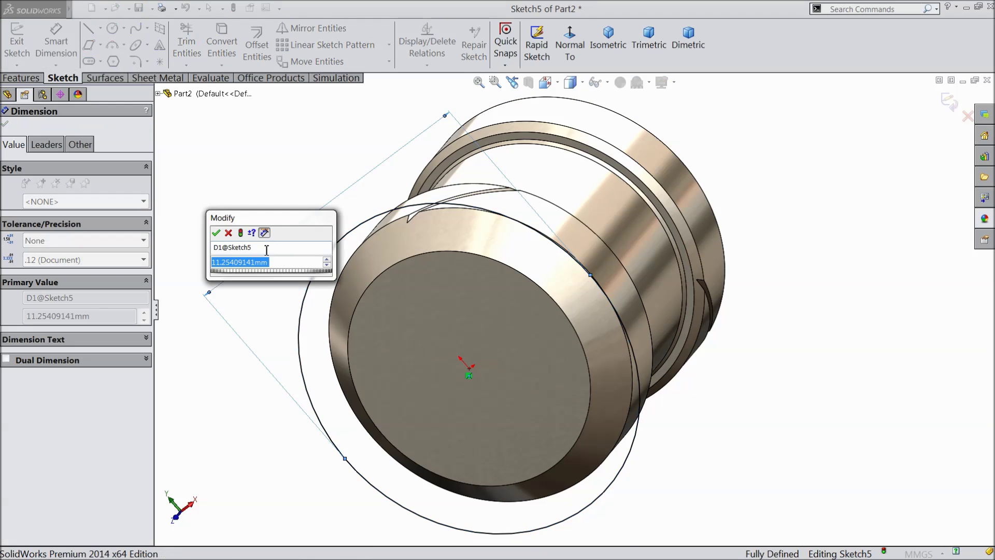
type("10")
left_click(217, 234)
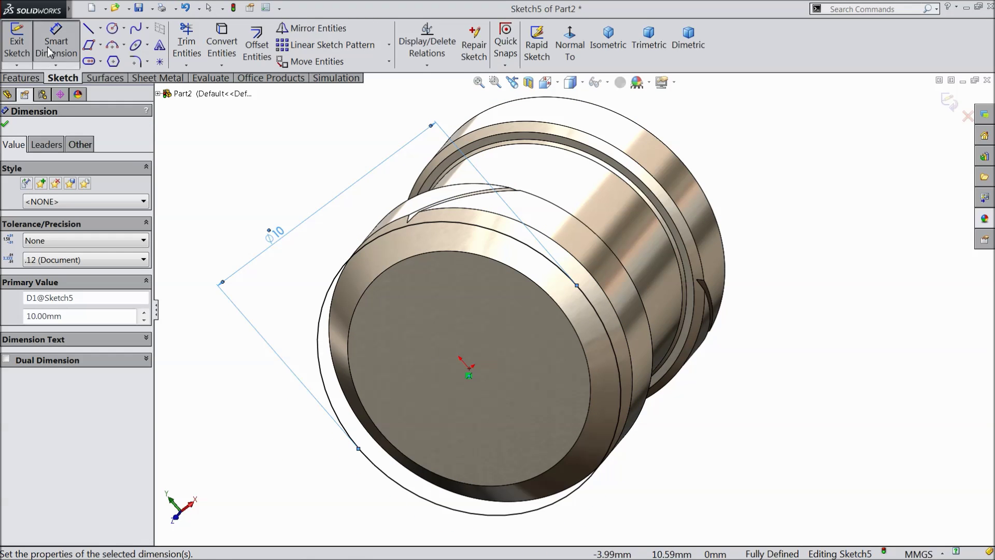
Create a counterclockwise helix from the circle with 10 mm height, 20 mm constant pitch, reversed direction and 90-degree start angle.
left_click(26, 79)
left_click(607, 57)
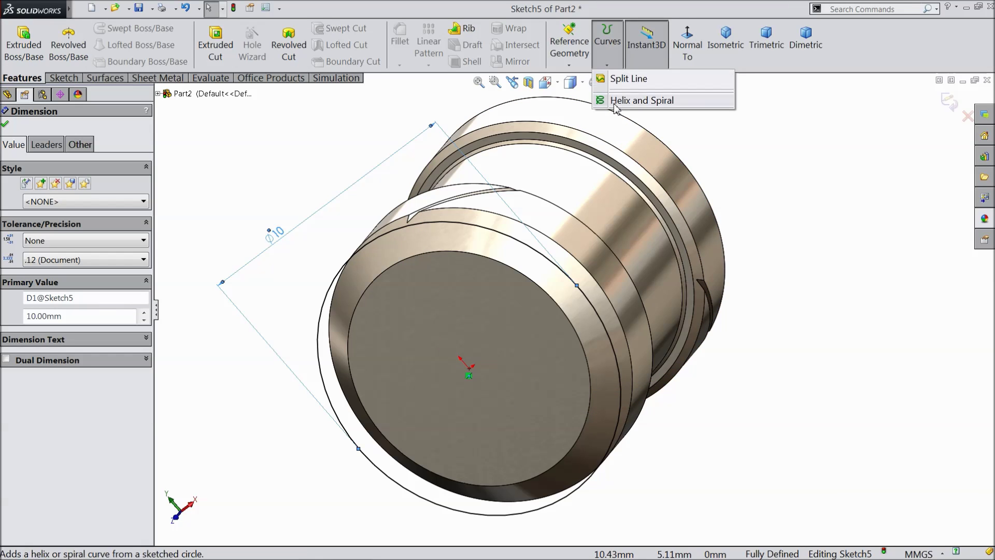
left_click(621, 101)
scroll(482, 228, "down", 2)
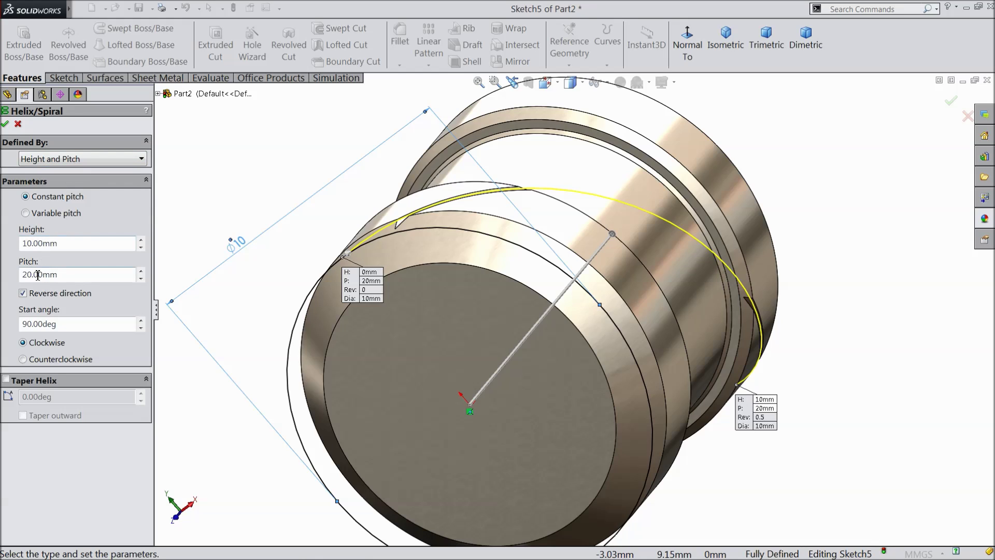
left_click(23, 360)
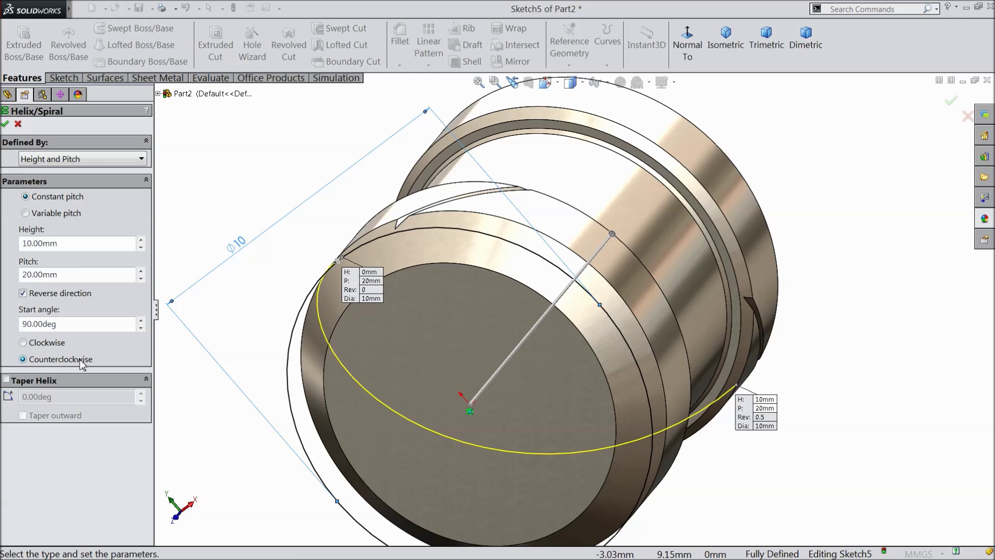
middle_click_drag(238, 215, 265, 231)
left_click(5, 125)
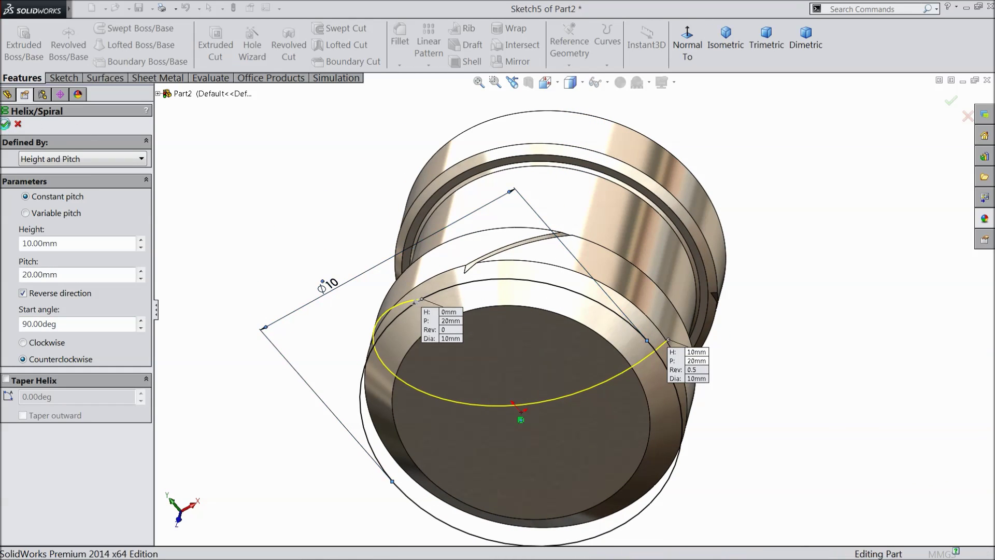
Cut the opposing helical groove by sweeping the first groove's diamond profile, Sketch4, along the new helix as a Swept Cut.
left_click(274, 227)
scroll(267, 218, "down", 2)
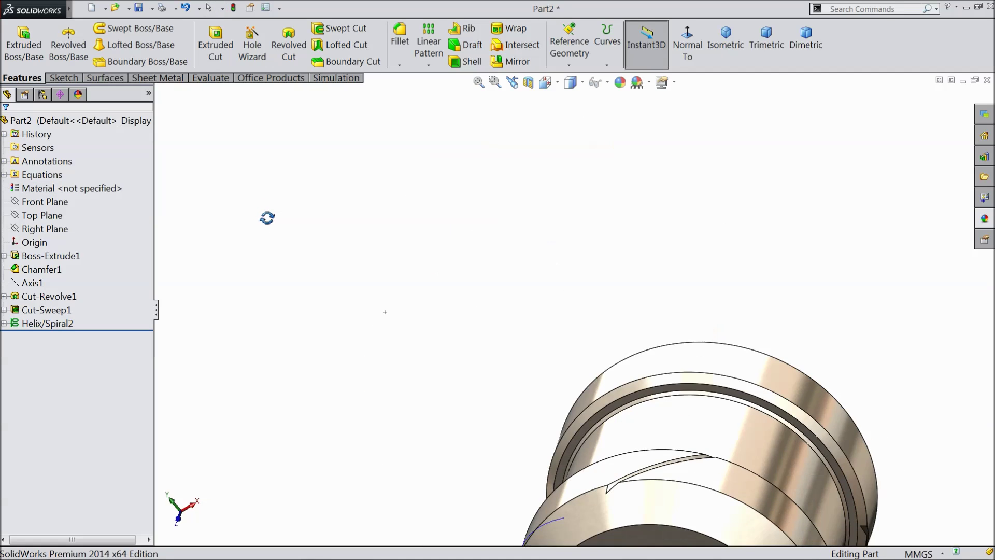
scroll(311, 240, "up", 4)
scroll(672, 469, "down", 5)
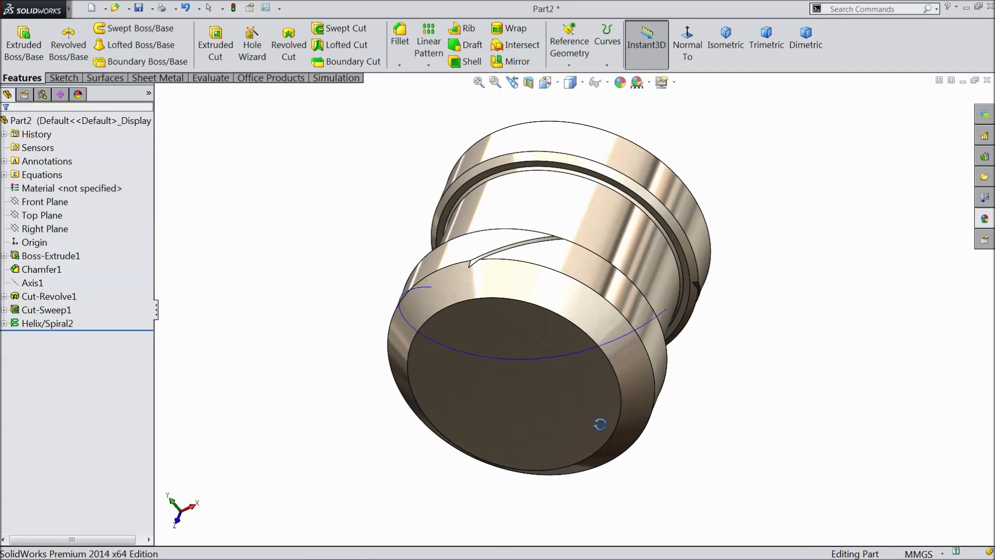
left_click(4, 310)
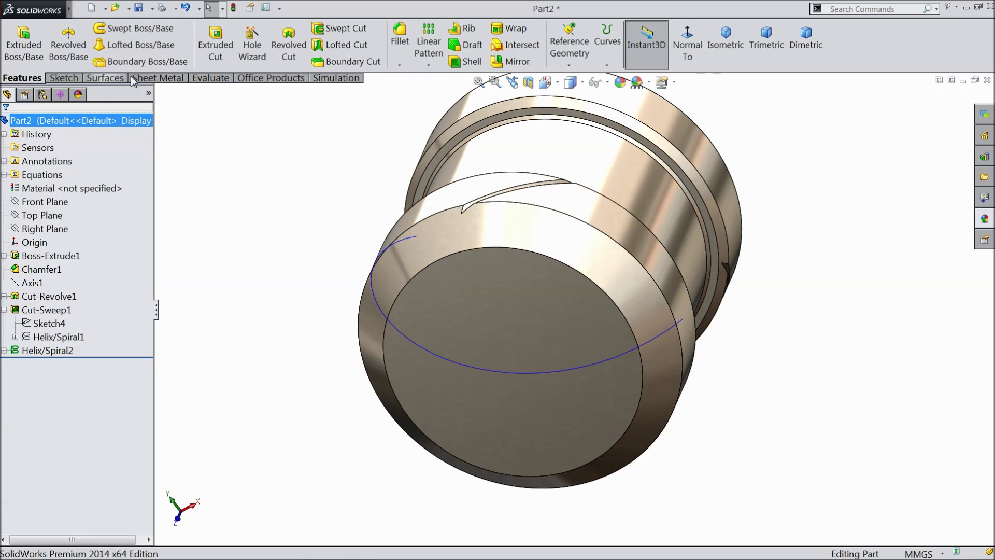
left_click(357, 32)
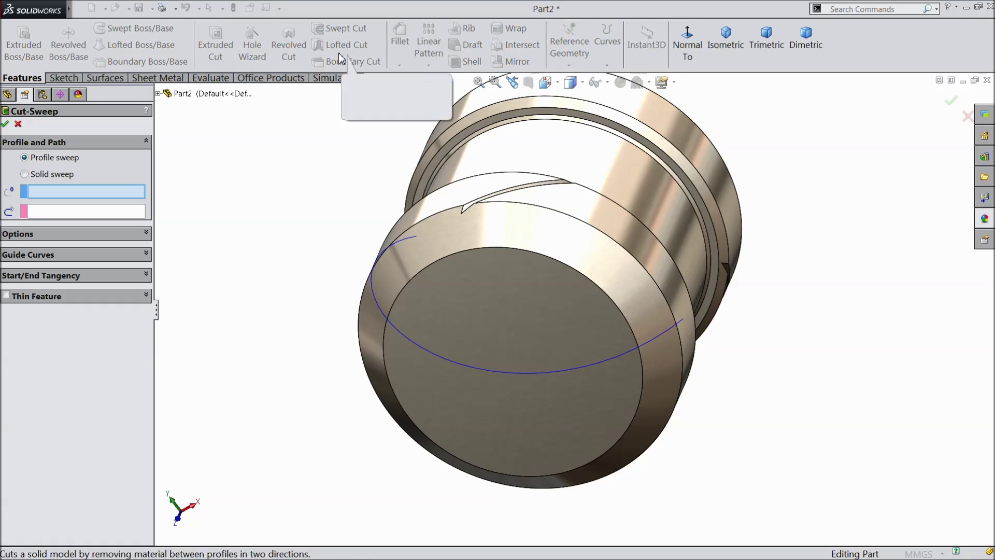
left_click(158, 94)
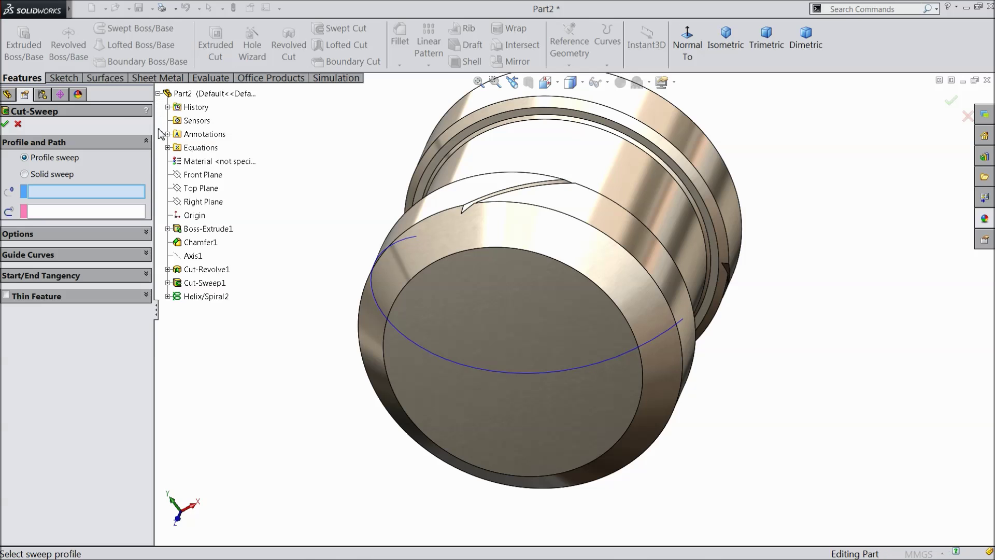
left_click(167, 283)
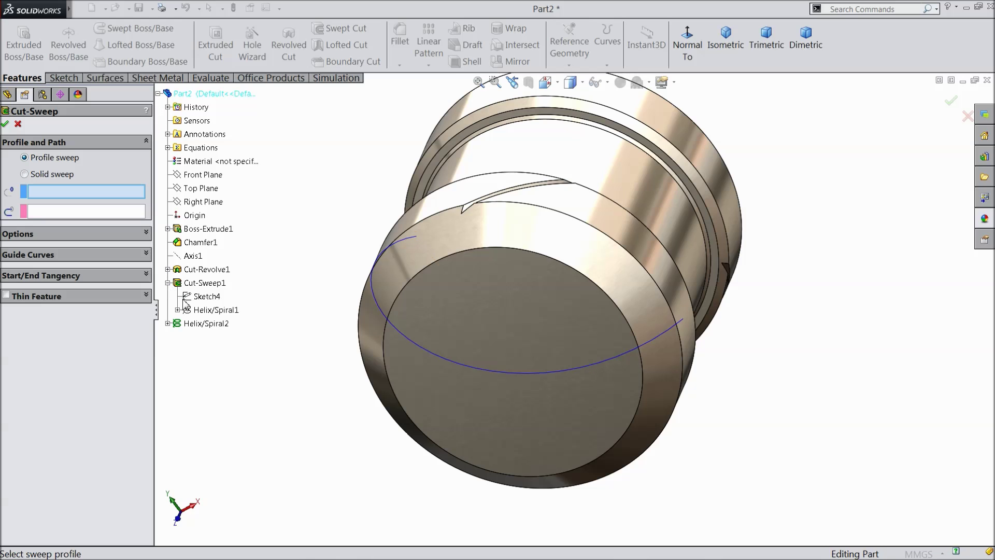
left_click(207, 297)
scroll(430, 257, "down", 3)
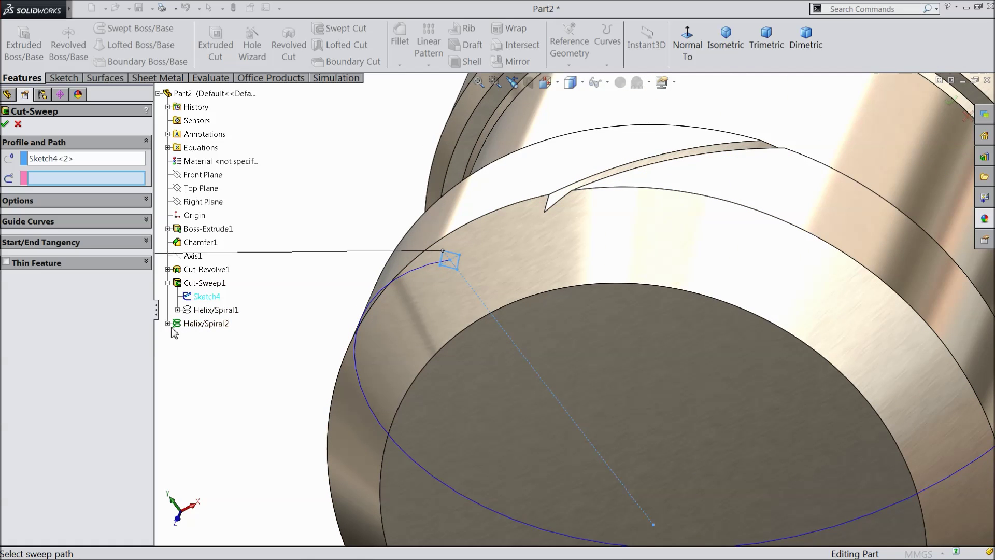
left_click(356, 365)
scroll(433, 349, "up", 5)
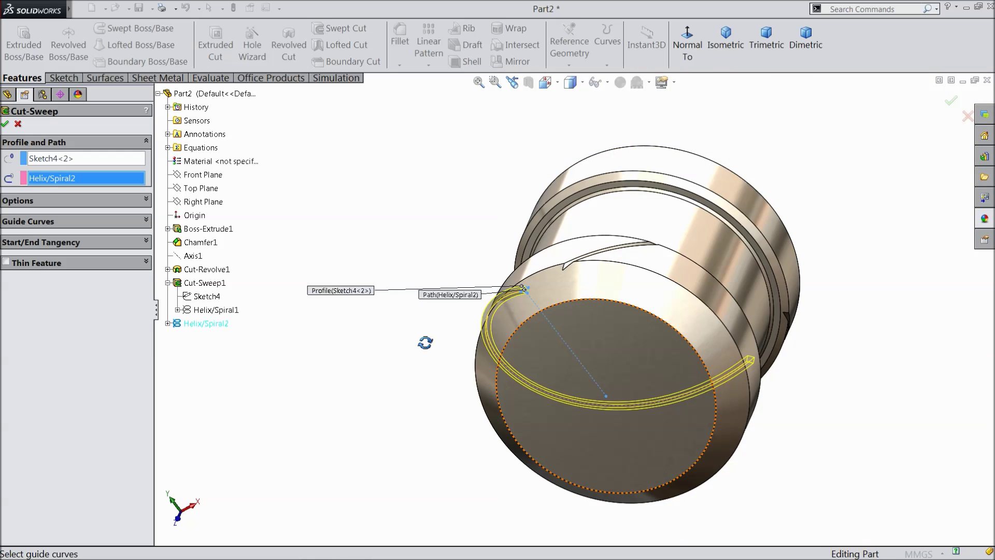
middle_click_drag(422, 339, 610, 331)
scroll(628, 336, "down", 3)
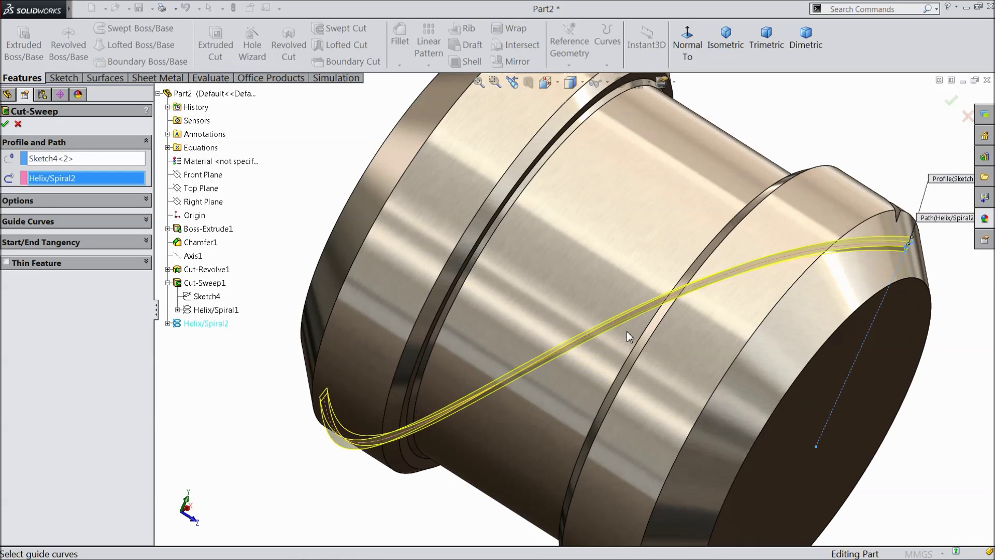
left_click(5, 124)
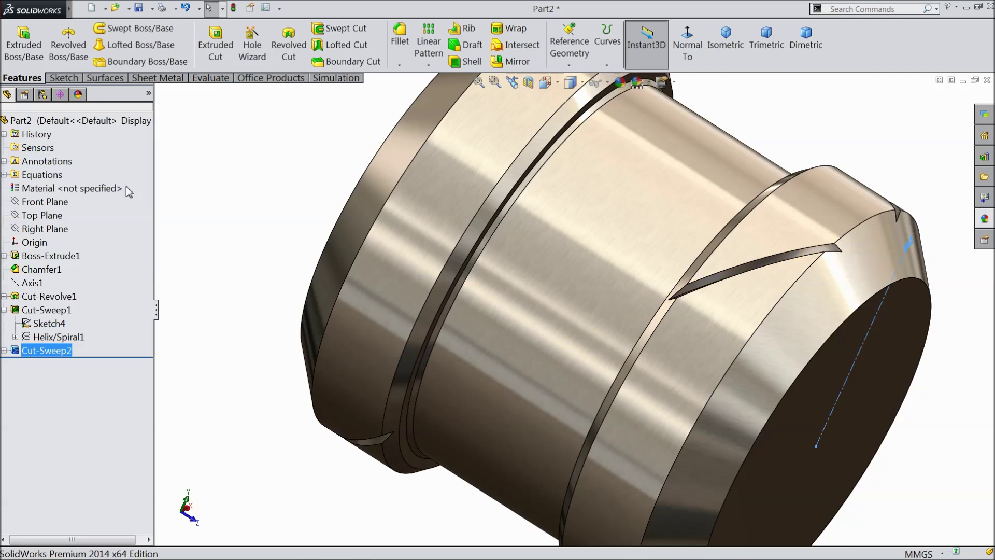
Examine the two opposing grooves around the chamfered end from the isometric view and close up.
scroll(306, 211, "up", 3)
middle_click_drag(311, 234, 540, 282)
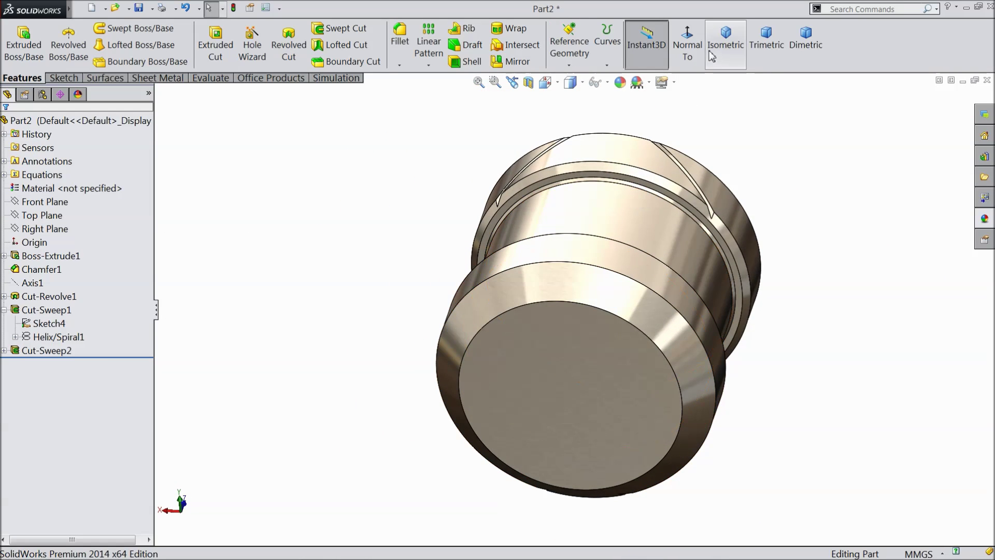
left_click(724, 44)
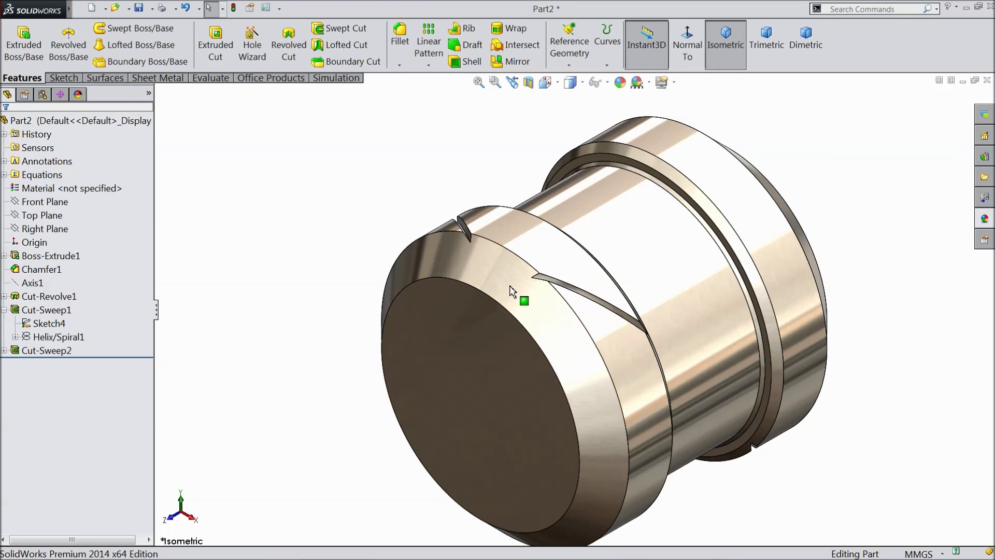
middle_click_drag(522, 295, 536, 244)
scroll(534, 337, "down", 3)
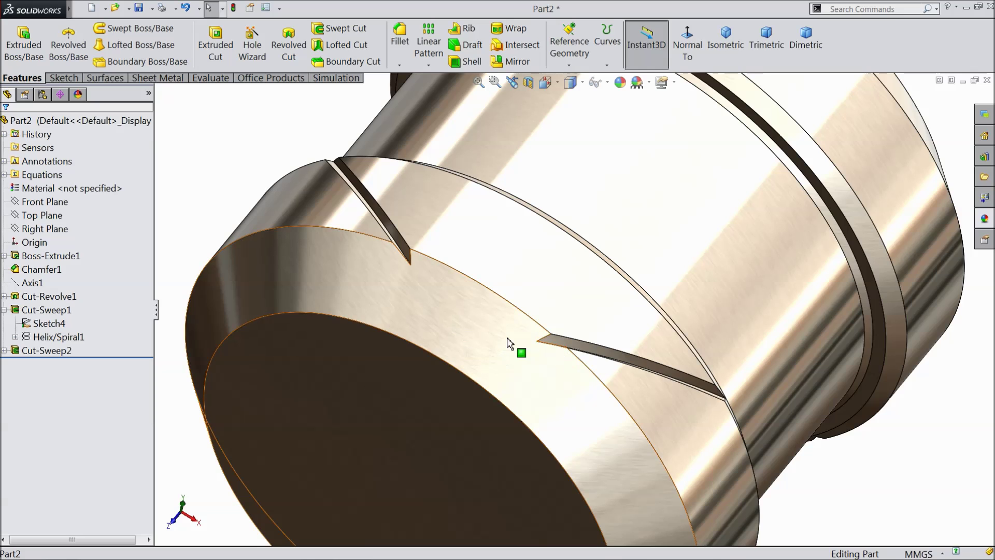
scroll(480, 337, "up", 3)
middle_click_drag(475, 351, 469, 269)
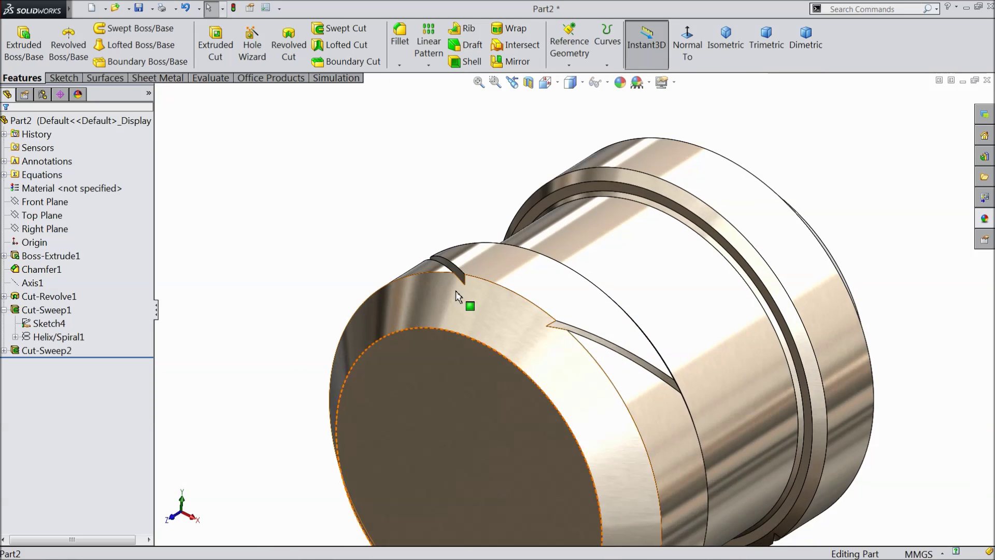
scroll(673, 404, "up", 3)
scroll(637, 400, "down", 1)
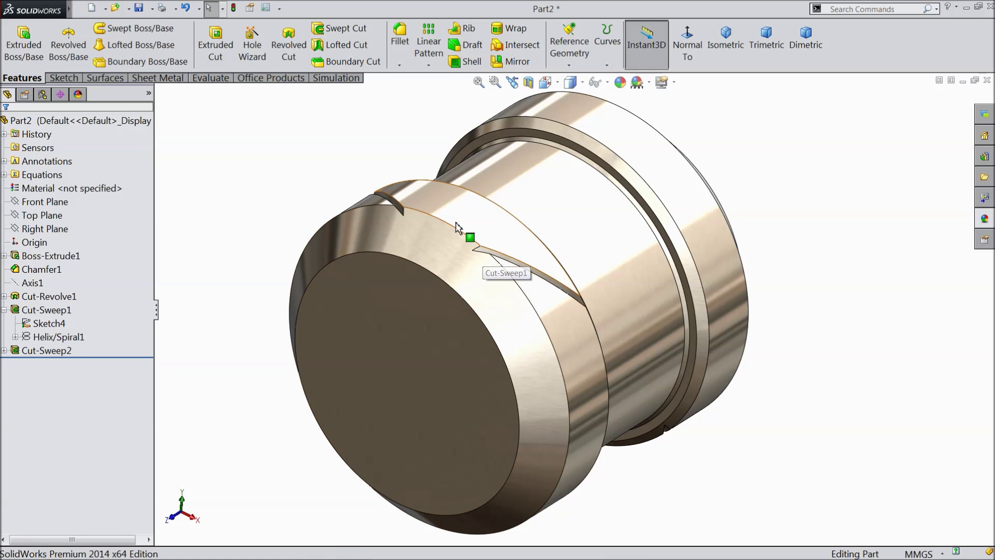
Circular-pattern the first swept groove, Cut-Sweep1, about Axis1 with 50 equally spaced instances over 360 degrees.
left_click(429, 66)
left_click(451, 94)
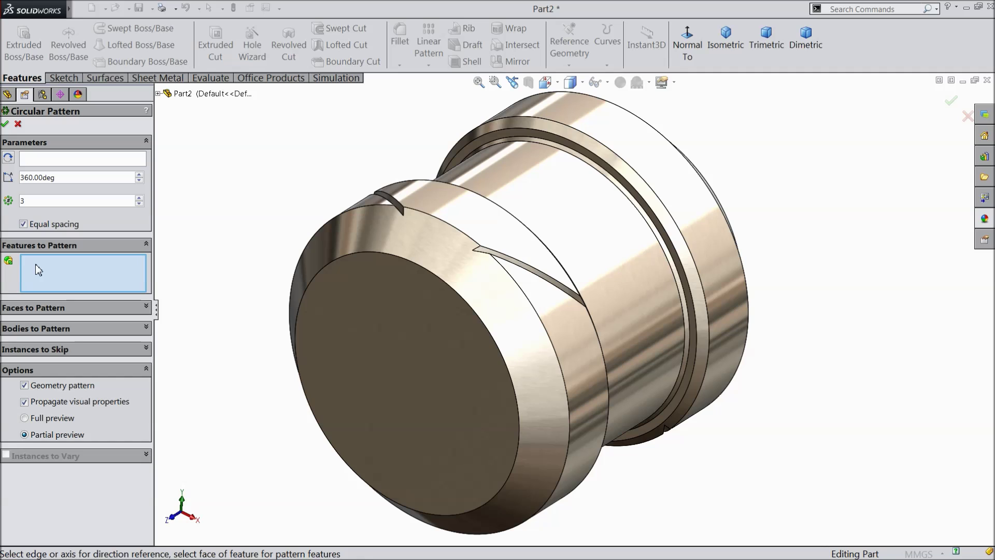
left_click(158, 94)
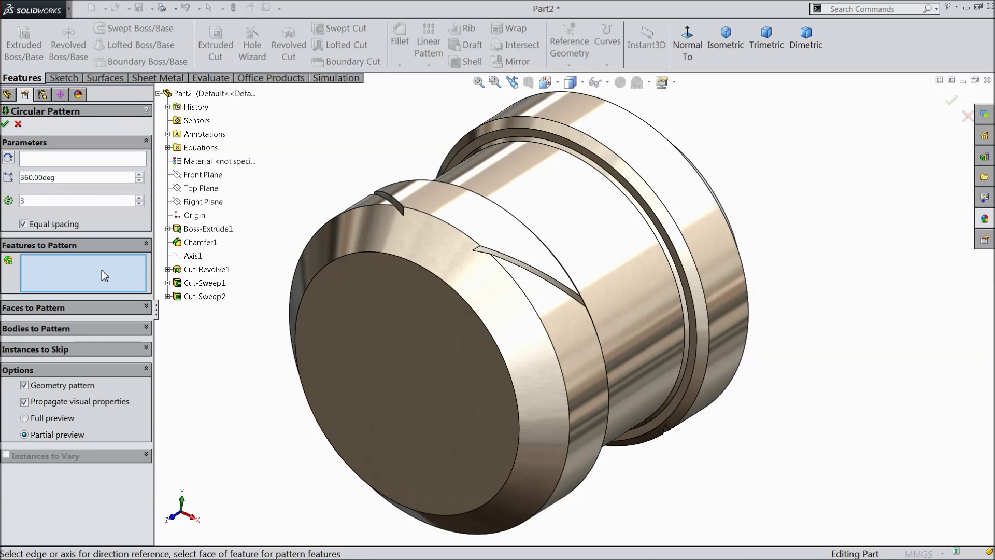
left_click(207, 286)
left_click(87, 160)
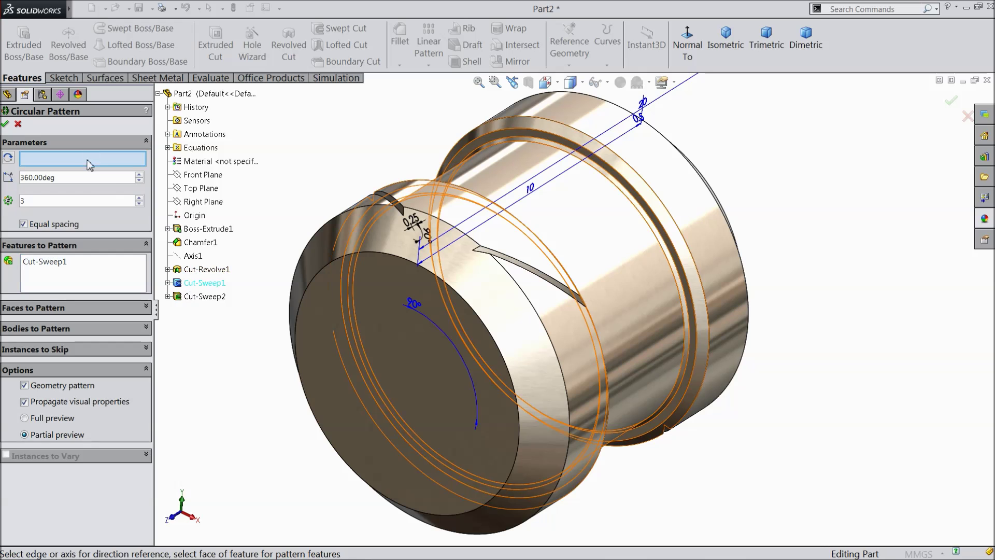
left_click(191, 256)
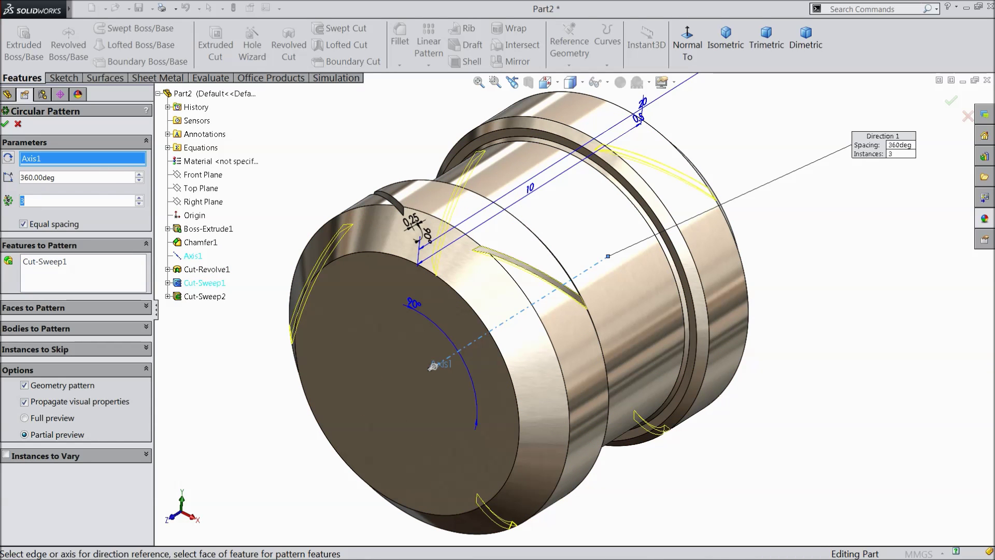
type("50")
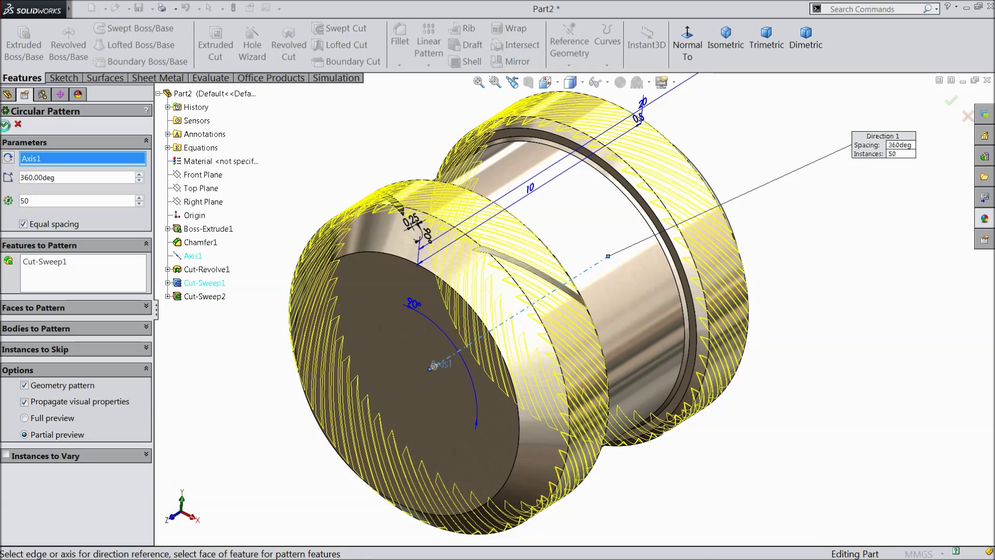
left_click(5, 125)
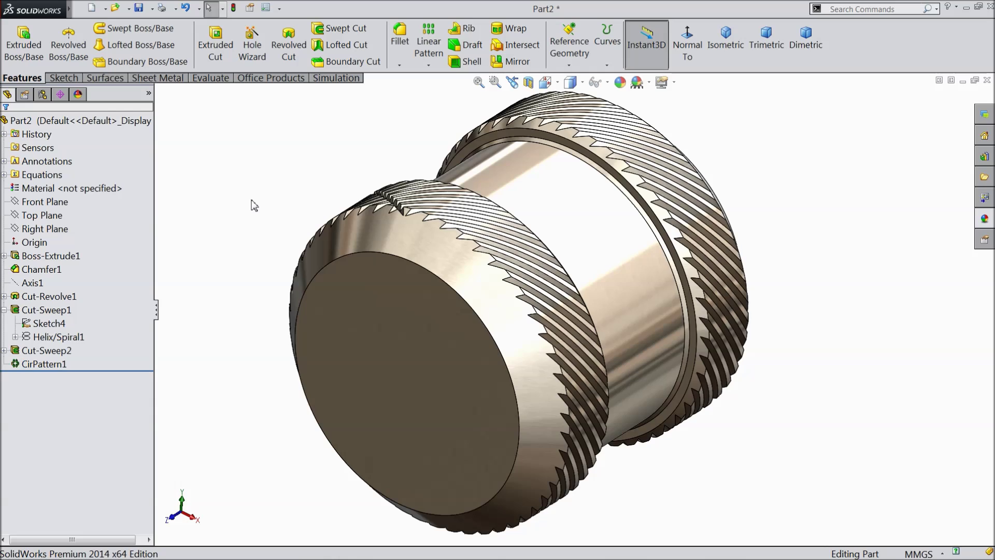
Circular-pattern the opposing groove, Cut-Sweep2, about Axis1 with 49 equally spaced instances over 360 degrees and Geometry pattern turned off.
middle_click_drag(254, 206, 254, 202)
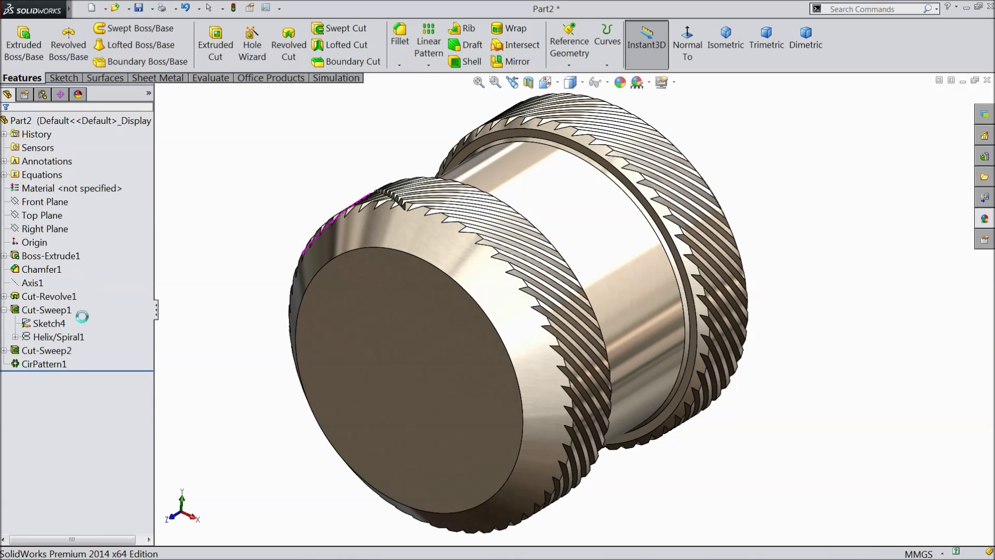
left_click(428, 65)
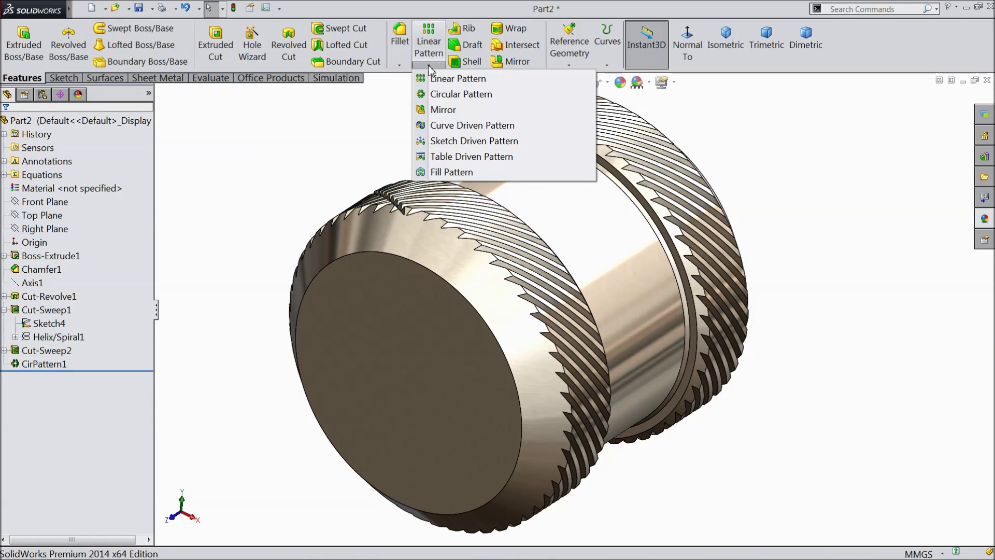
left_click(433, 95)
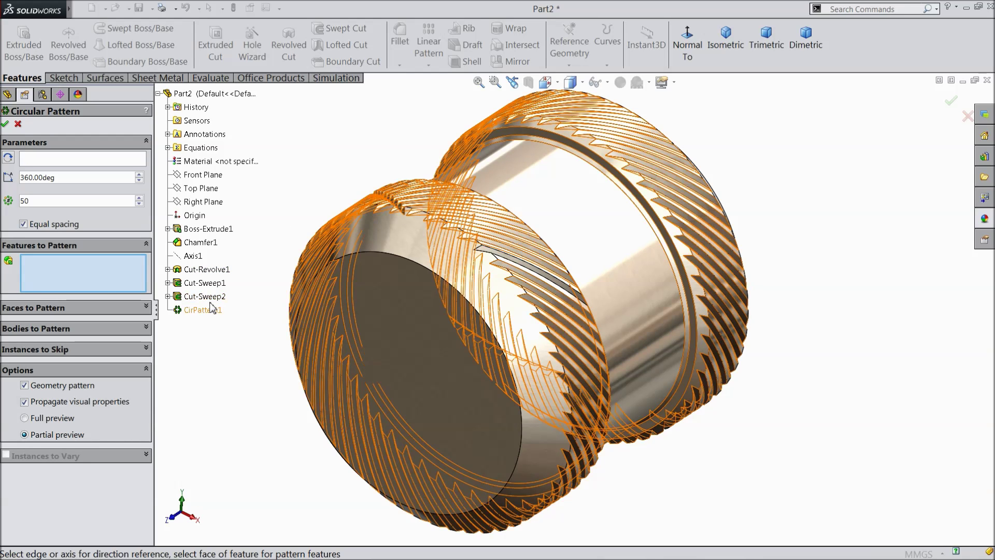
left_click(207, 296)
left_click(83, 163)
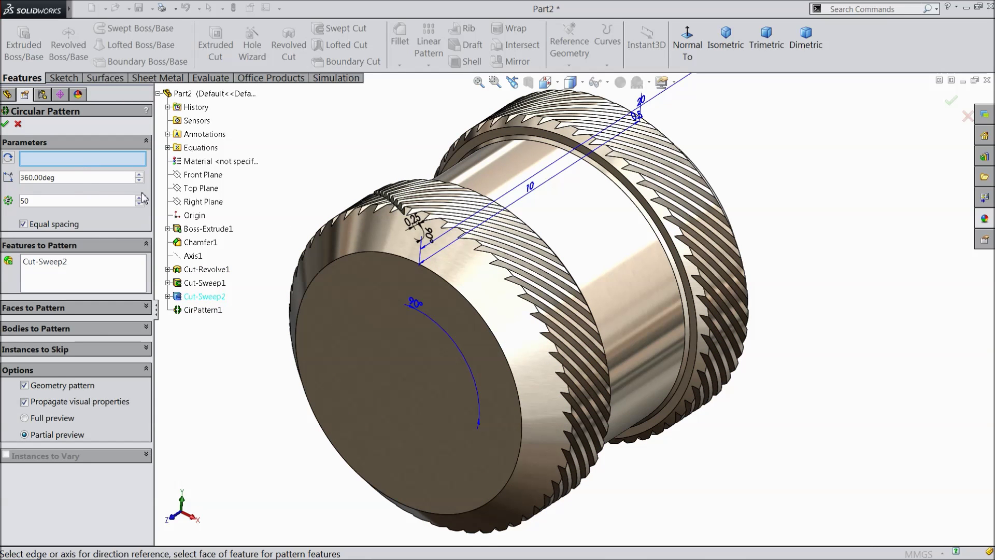
left_click(193, 256)
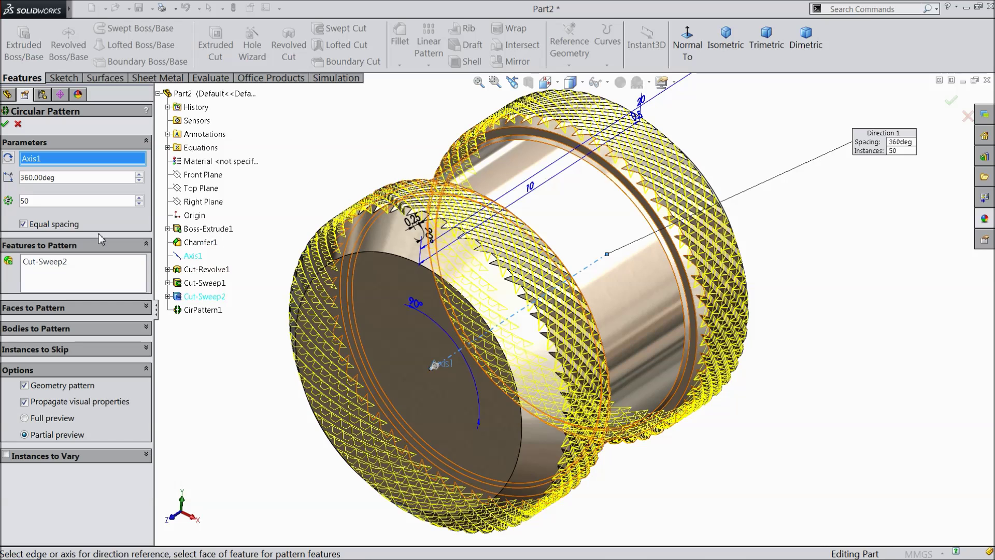
double_click(48, 202)
type("49")
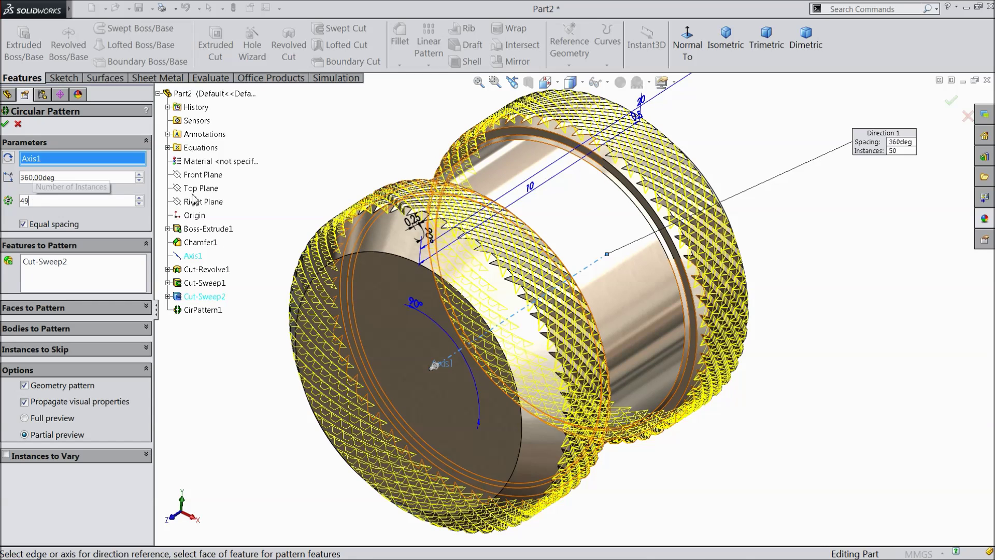
left_click(5, 125)
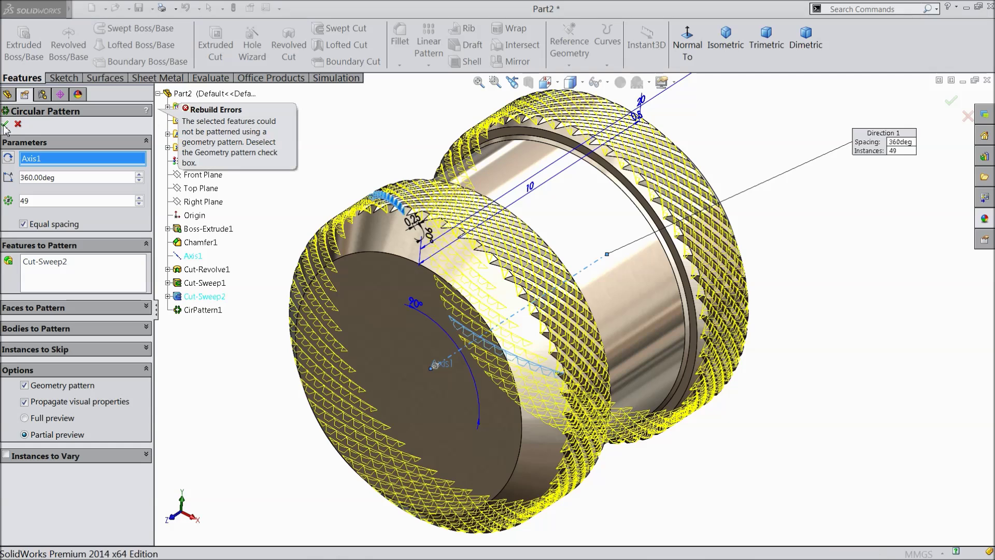
left_click(24, 386)
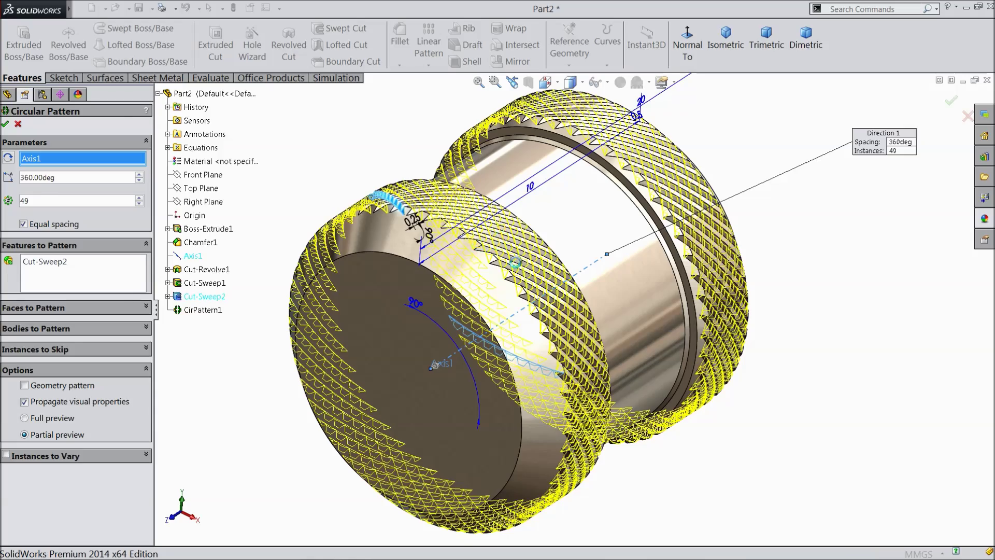
key("Return")
Sketch a circle of 2.5 mm radius centred on the origin on the head's flat end face.
middle_click_drag(487, 375, 604, 285)
left_click(737, 47)
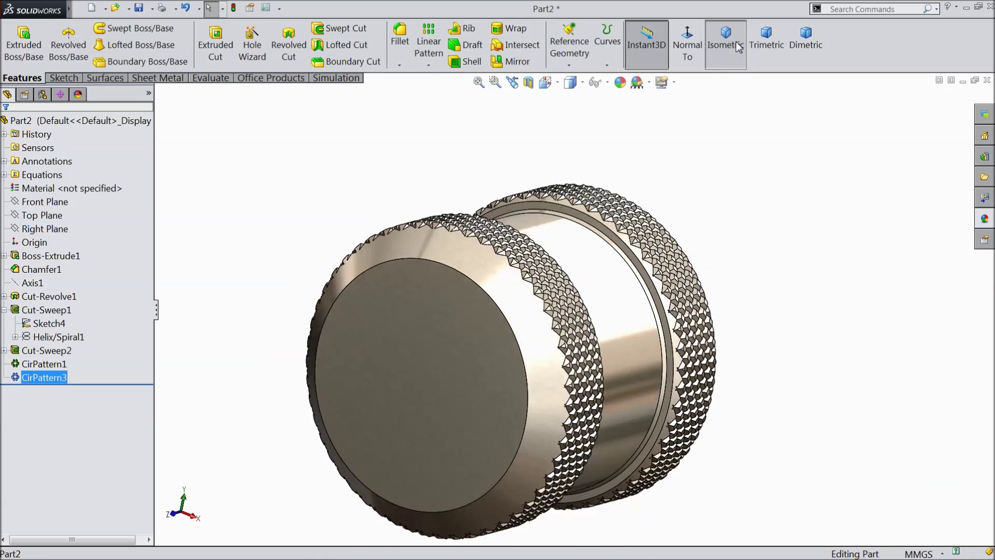
left_click(529, 367)
scroll(524, 378, "down", 3)
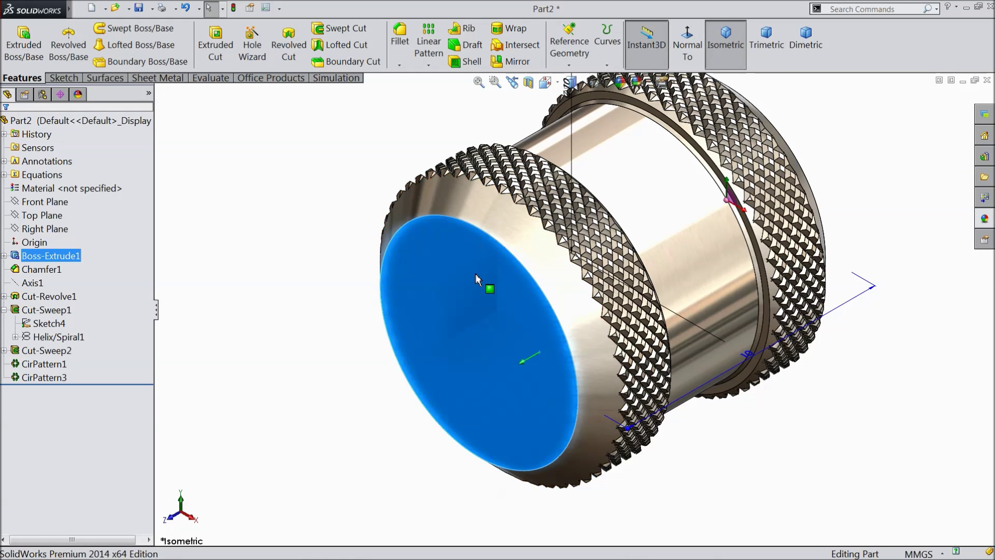
left_click(58, 79)
left_click(17, 39)
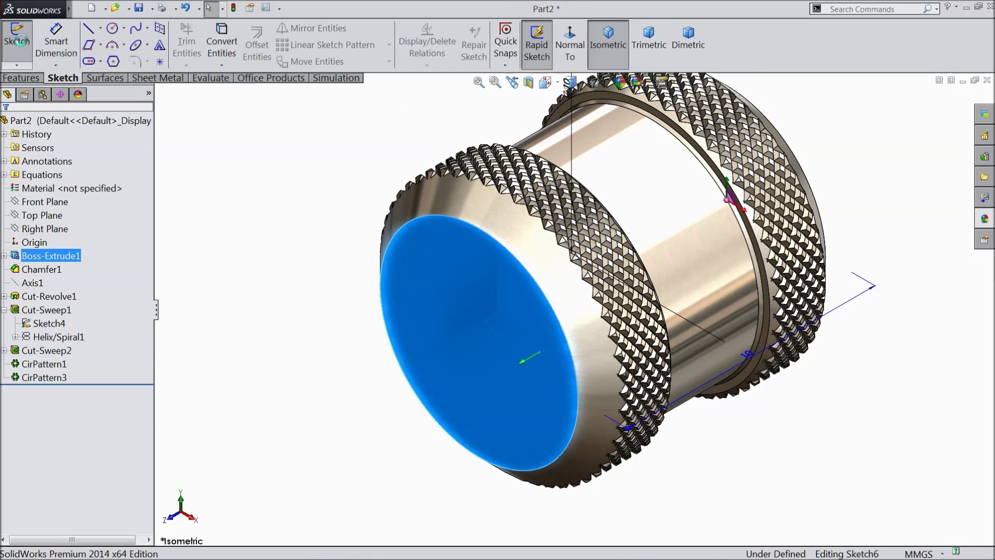
left_click(112, 28)
scroll(480, 360, "down", 3)
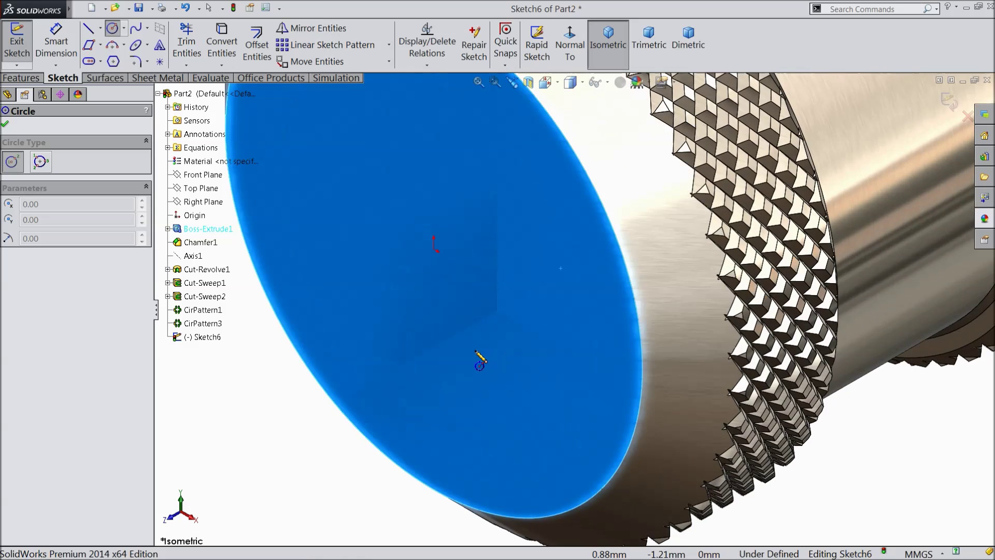
scroll(473, 337, "up", 2)
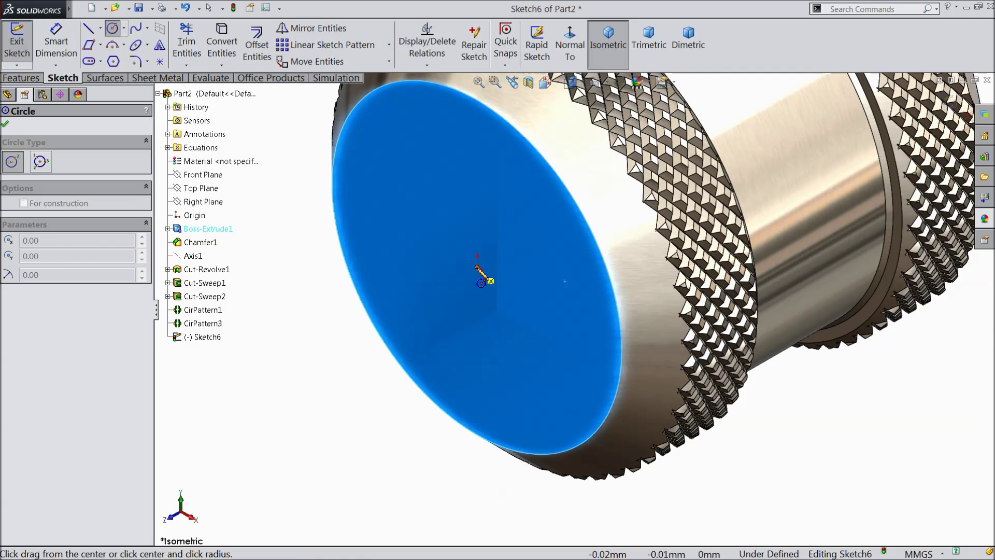
left_click(477, 268)
left_click(408, 228)
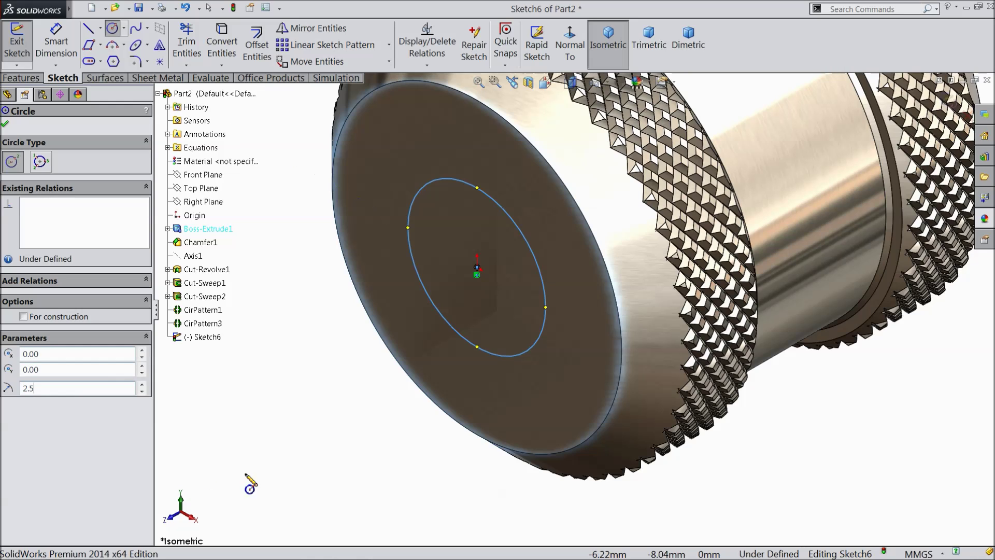
left_click(224, 439)
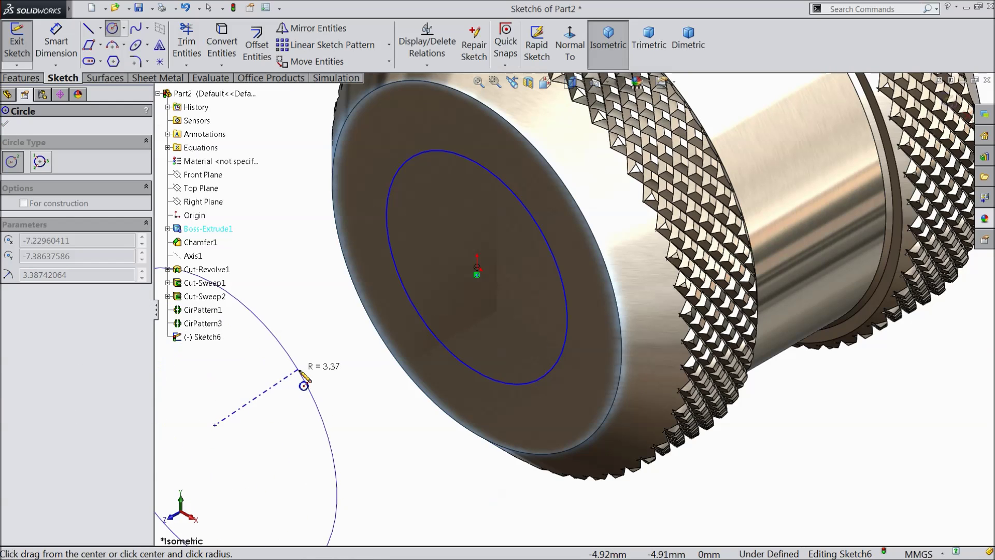
right_click(299, 371)
left_click(330, 168)
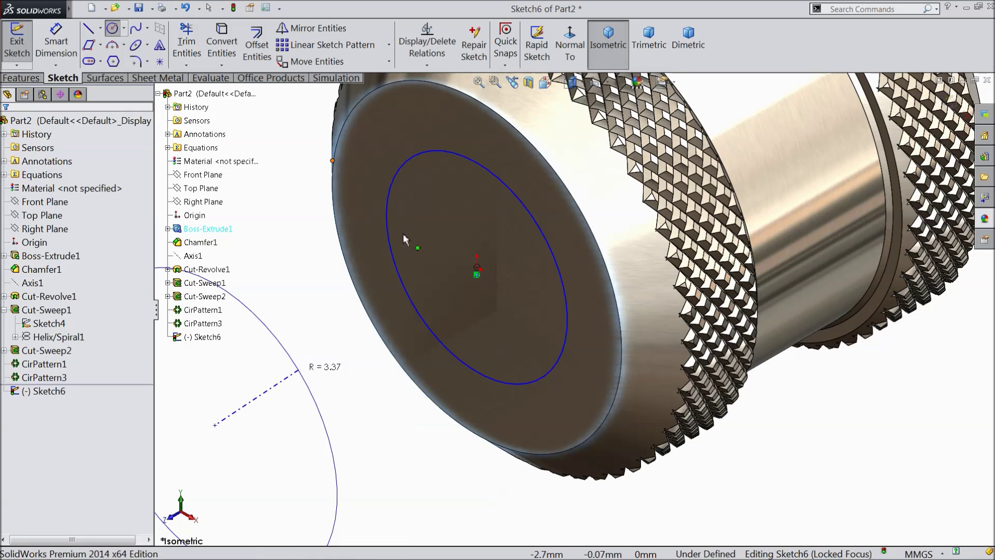
Dimension the shank circle's diameter as 5 mm.
left_click(385, 203)
left_click(320, 178)
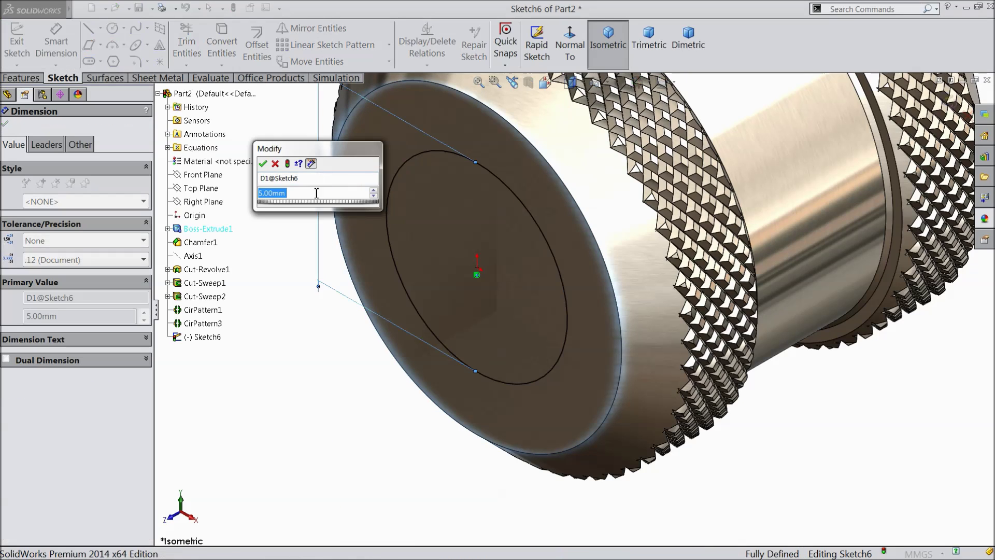
left_click(263, 164)
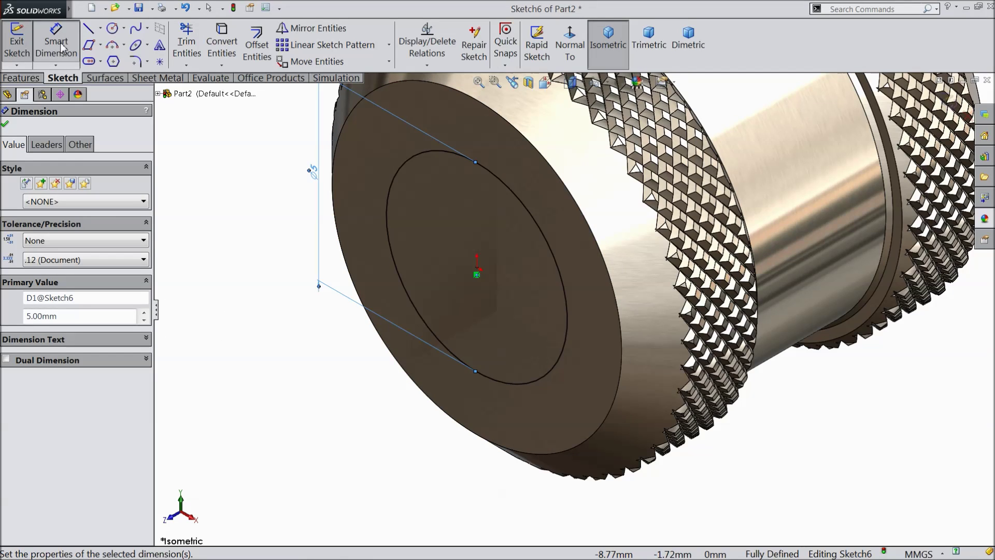
Extrude the circle as a Blind boss 8 mm outward from the head, merged with the body, to form the shank.
left_click(20, 78)
left_click(24, 47)
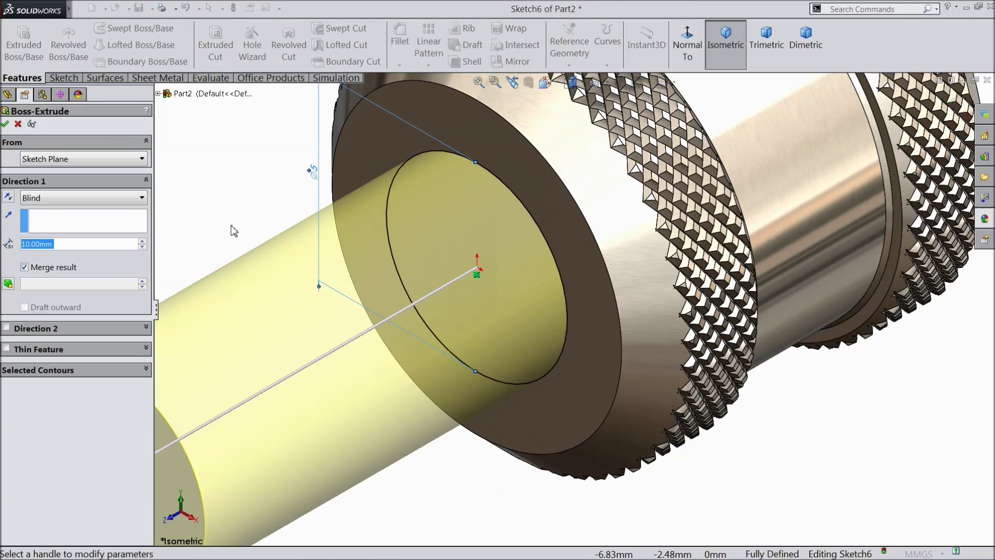
type("8")
type("f")
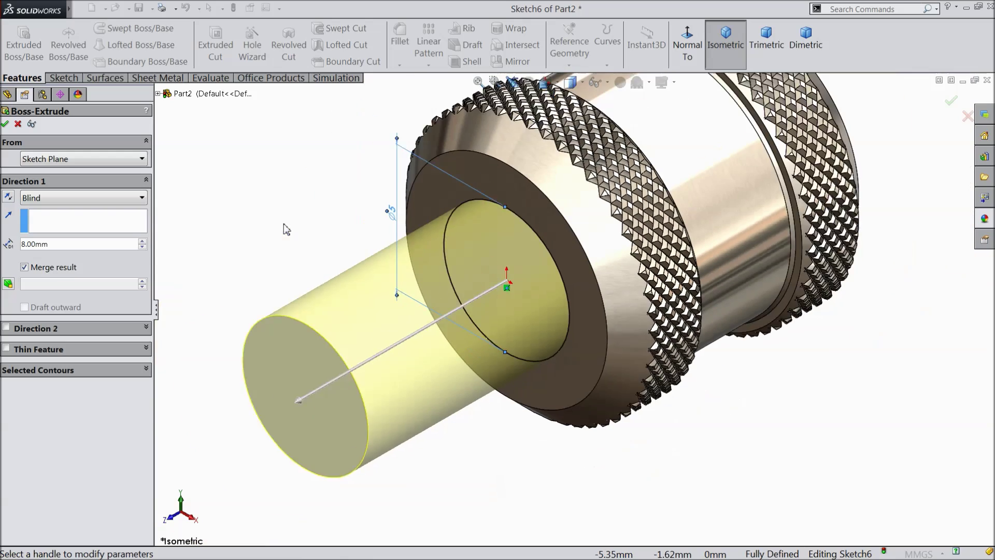
key("shift+z")
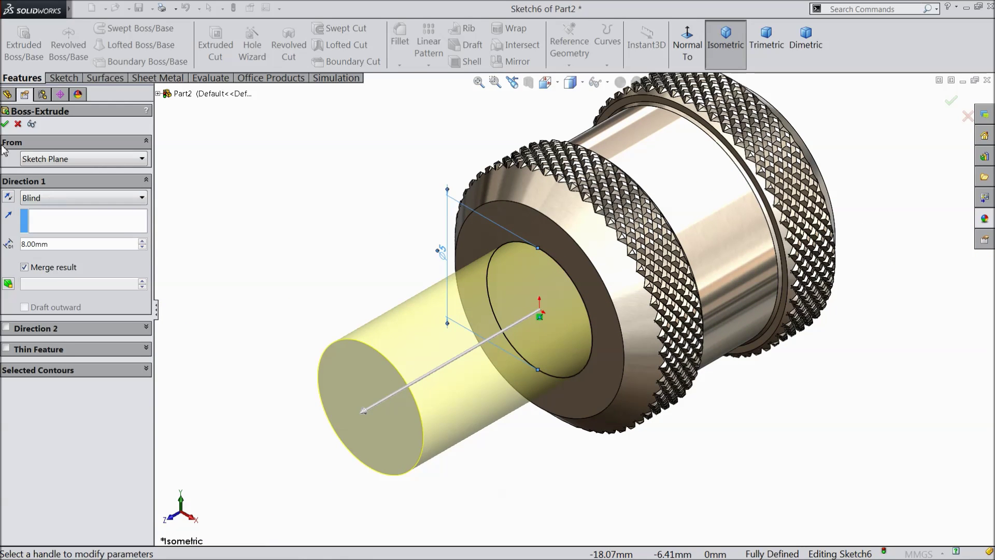
left_click(6, 125)
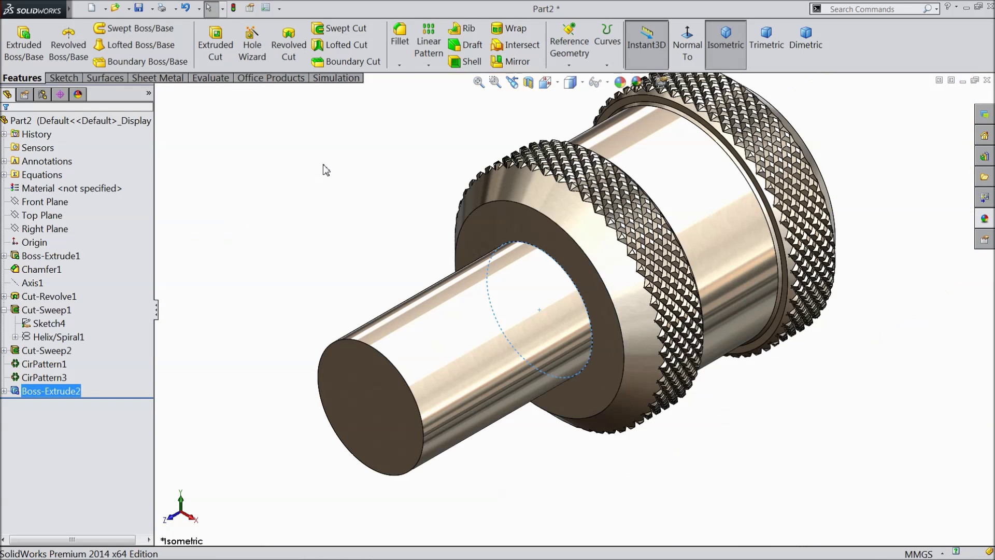
Chamfer the shank's free end face by 0.5 mm at 45 degrees.
left_click(399, 64)
left_click(417, 97)
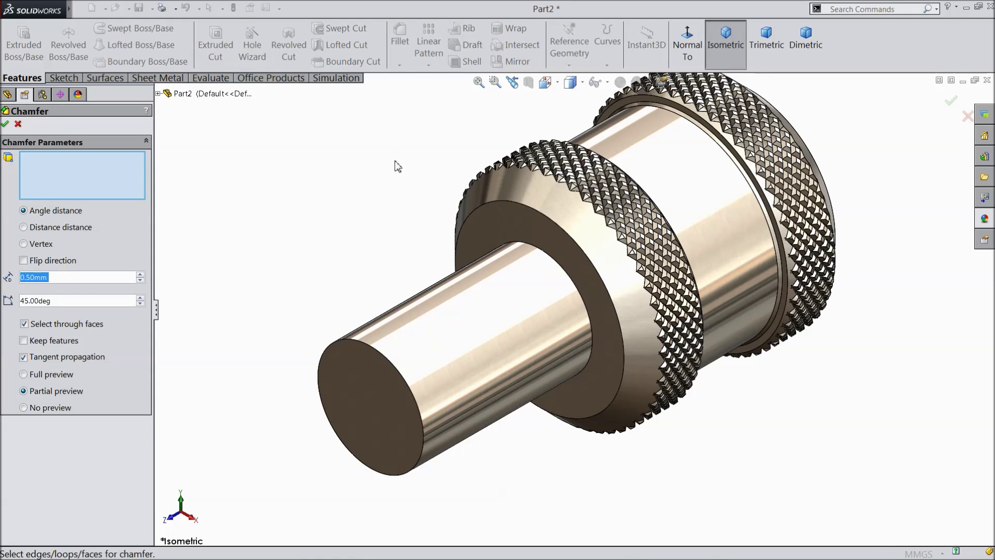
left_click(398, 380)
left_click(6, 125)
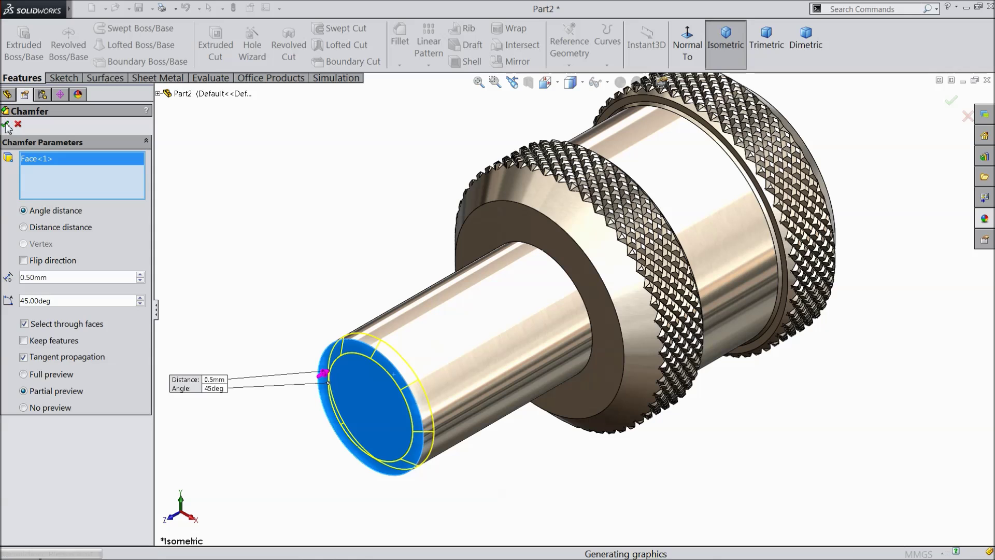
Start a sketch on the shank's chamfered end face and convert the face's circular edge into it.
left_click(404, 414)
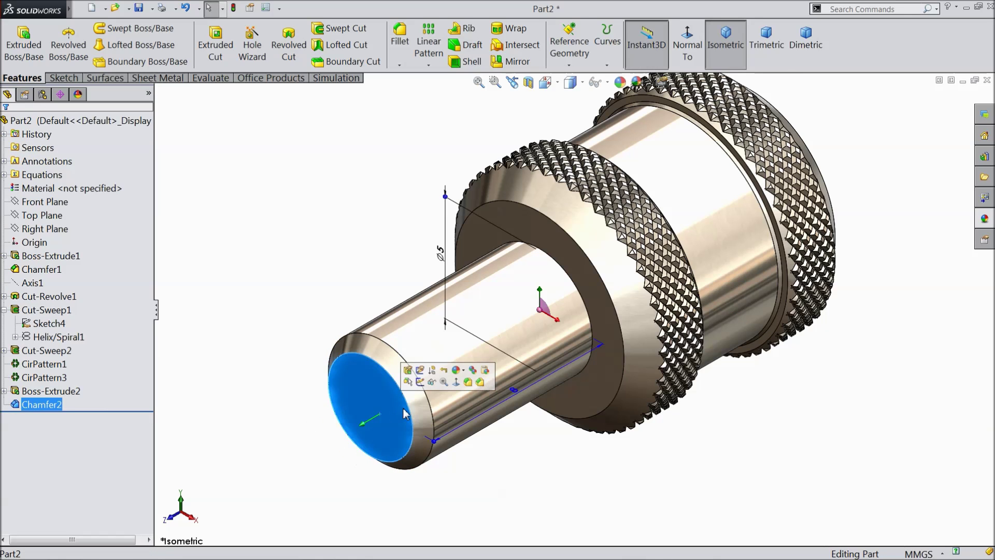
left_click(420, 381)
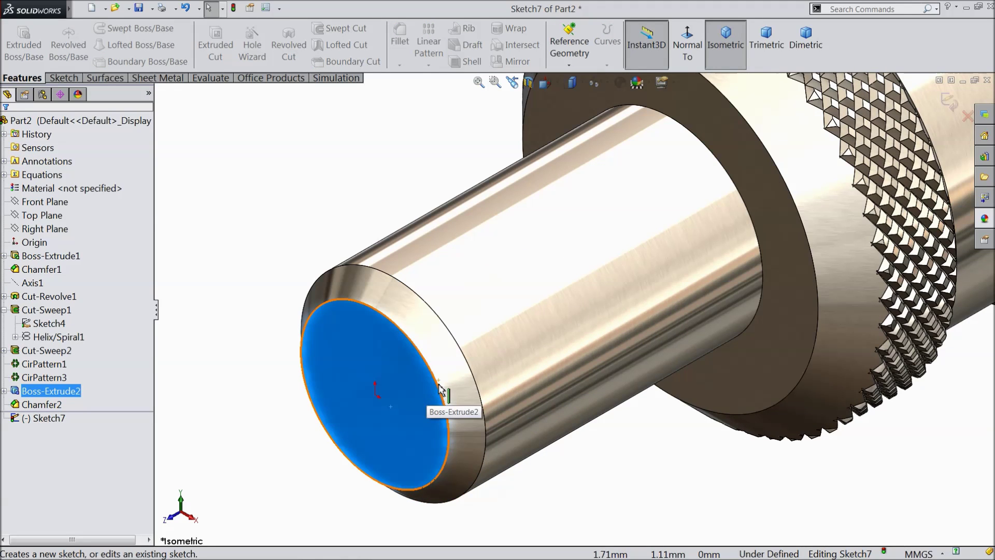
left_click(63, 78)
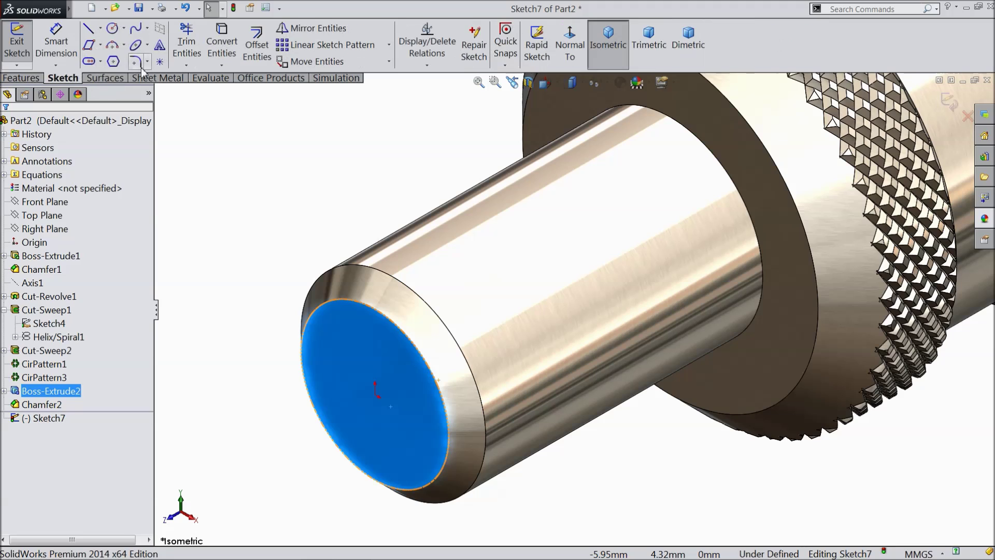
left_click(222, 44)
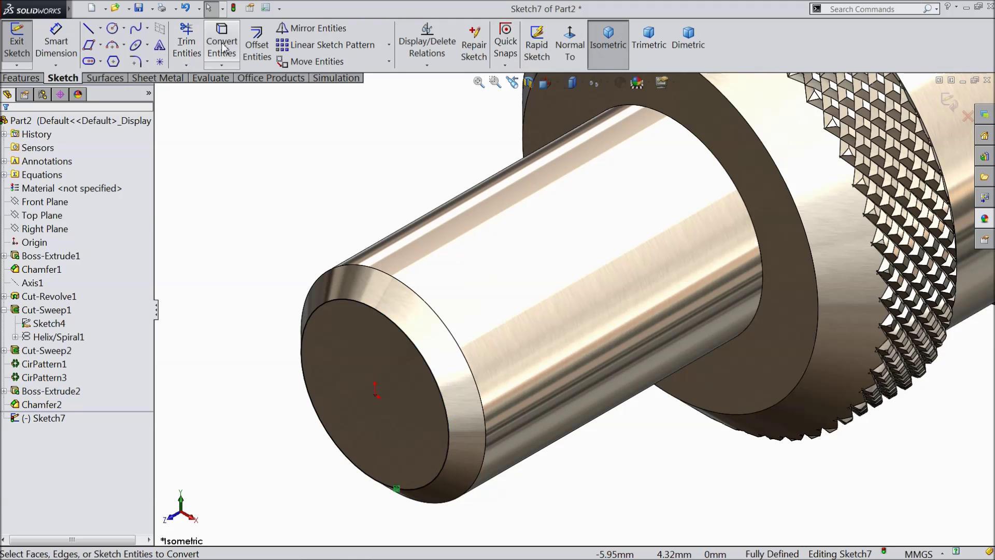
left_click(392, 322)
Create a helix from the converted circle with 0.8 mm pitch, 10 revolutions, reversed direction, 90 degree start angle and counterclockwise rotation.
left_click(27, 79)
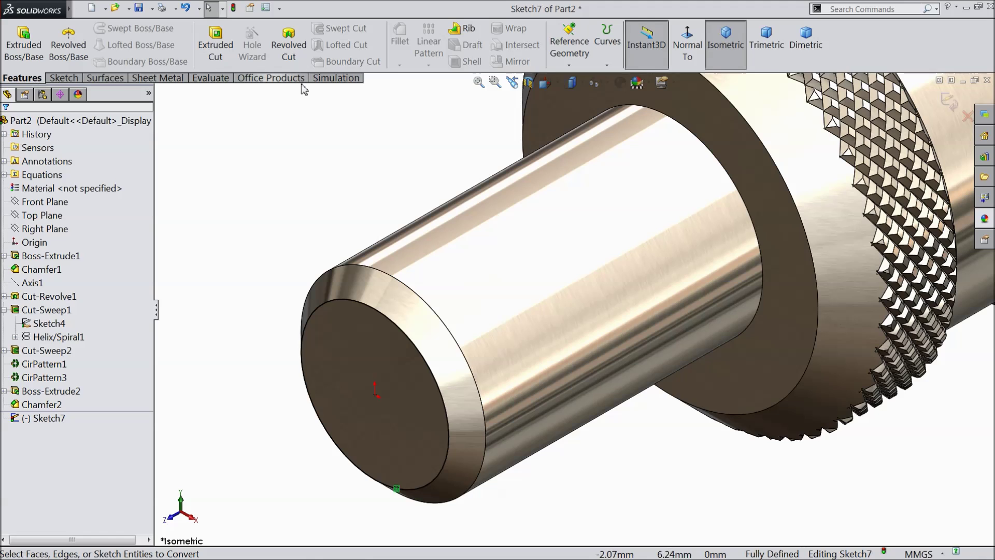
left_click(605, 68)
left_click(621, 101)
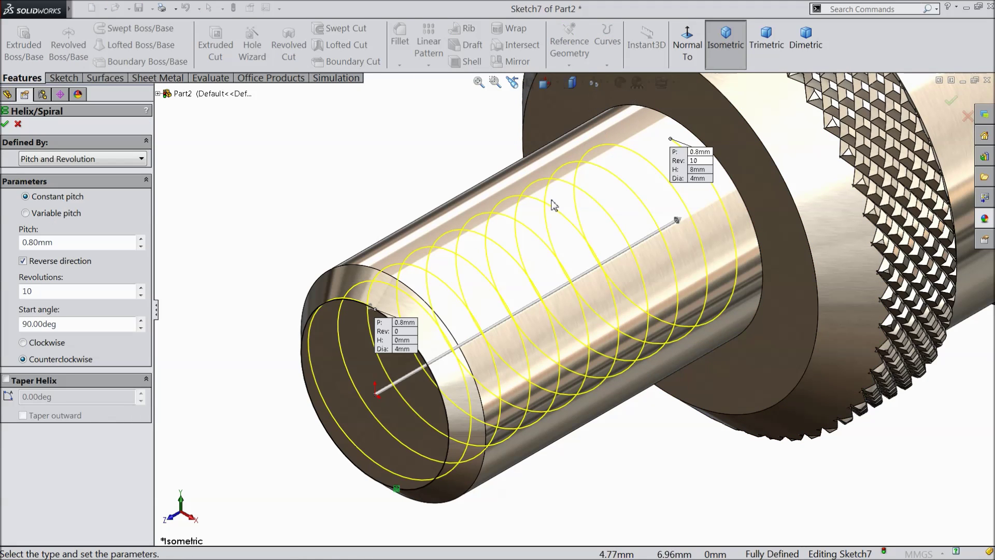
left_click(66, 164)
left_click(57, 170)
left_click(6, 125)
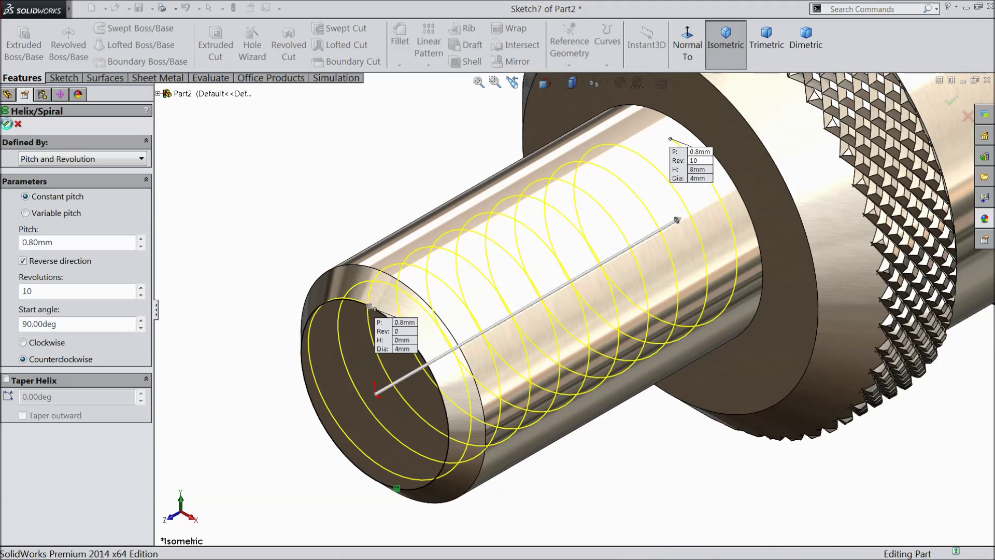
left_click(244, 232)
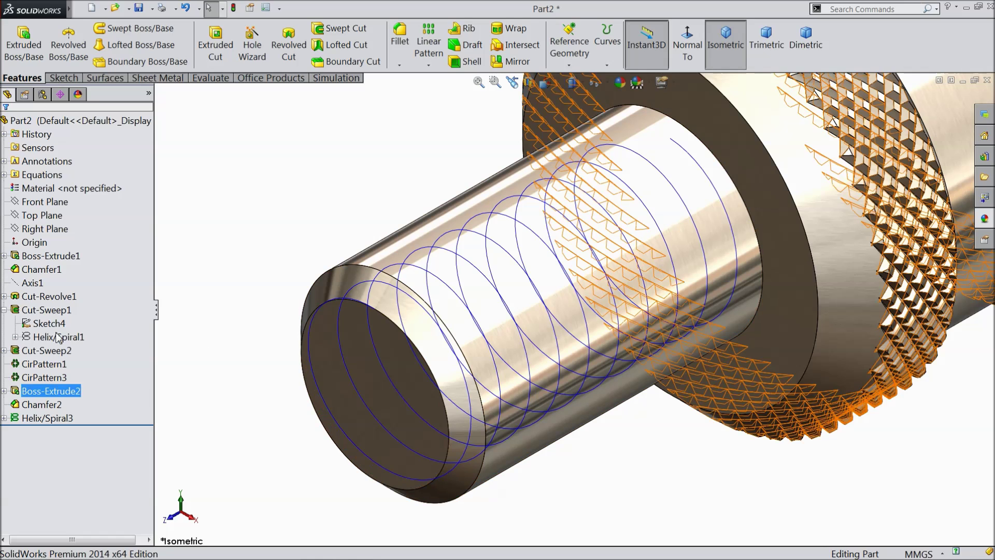
Start a sketch on the Top Plane, viewed normal to it, for the thread profile near the shank's chamfered tip.
left_click(36, 217)
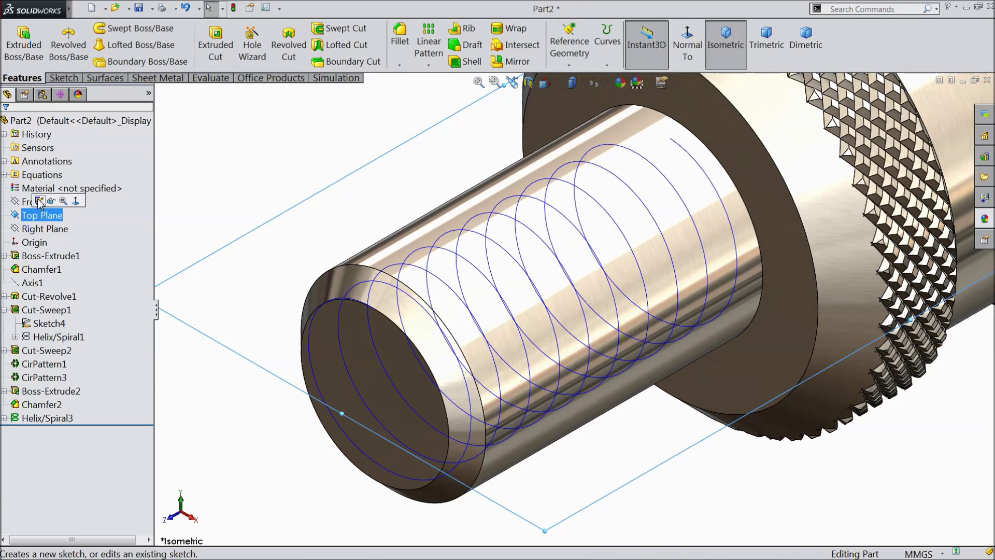
left_click(39, 201)
left_click(693, 48)
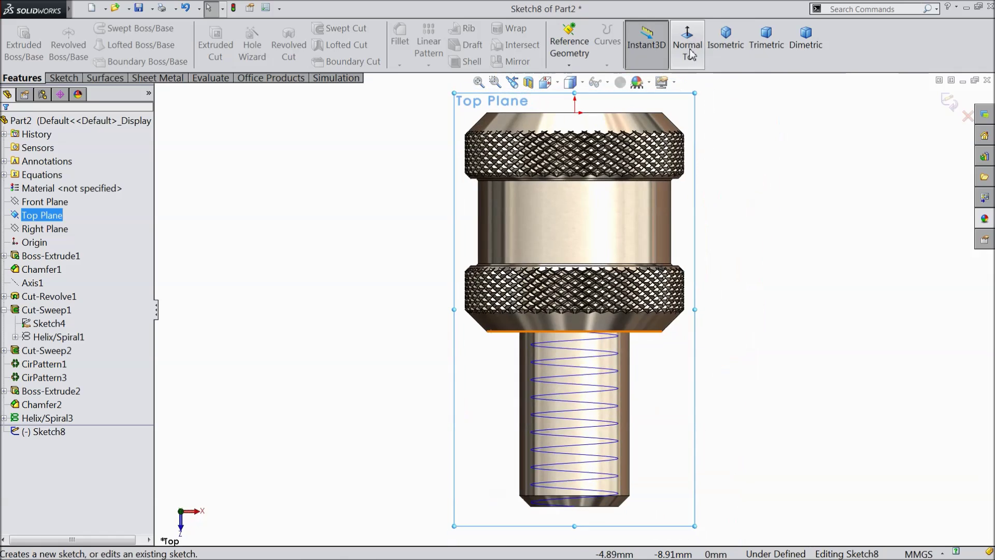
scroll(551, 444, "down", 2)
scroll(576, 404, "up", 8)
scroll(576, 404, "up", 4)
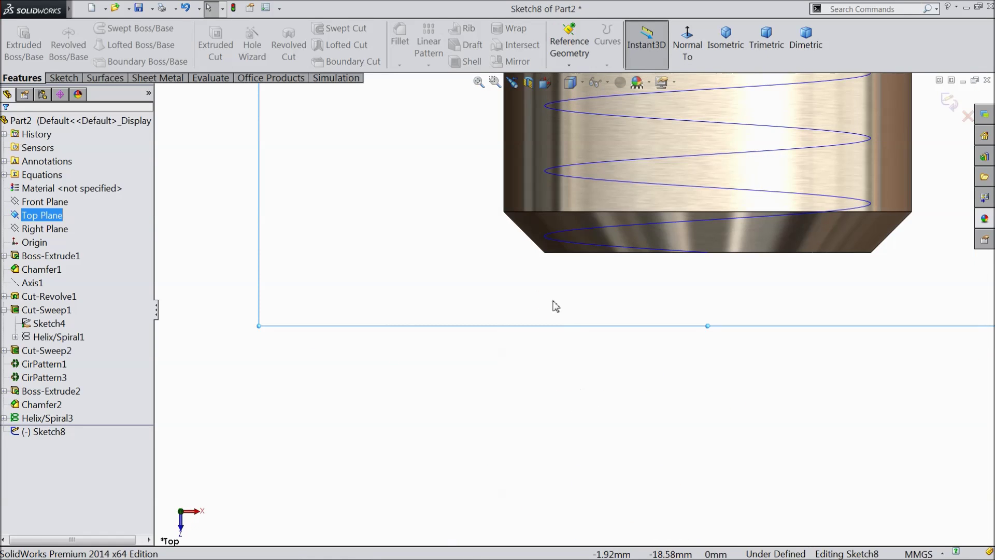
Sketch a closed triangle beside the shank's chamfered tip, with a vertical side about 1.17 mm long and its apex pointing toward the shank's axis.
left_click(64, 78)
left_click(89, 28)
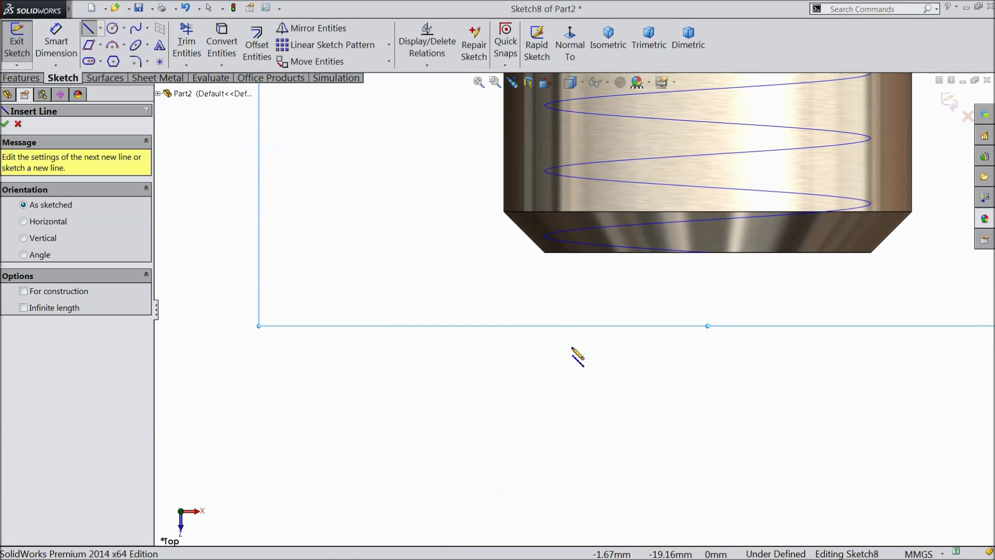
scroll(570, 355, "up", 3)
left_click(402, 226)
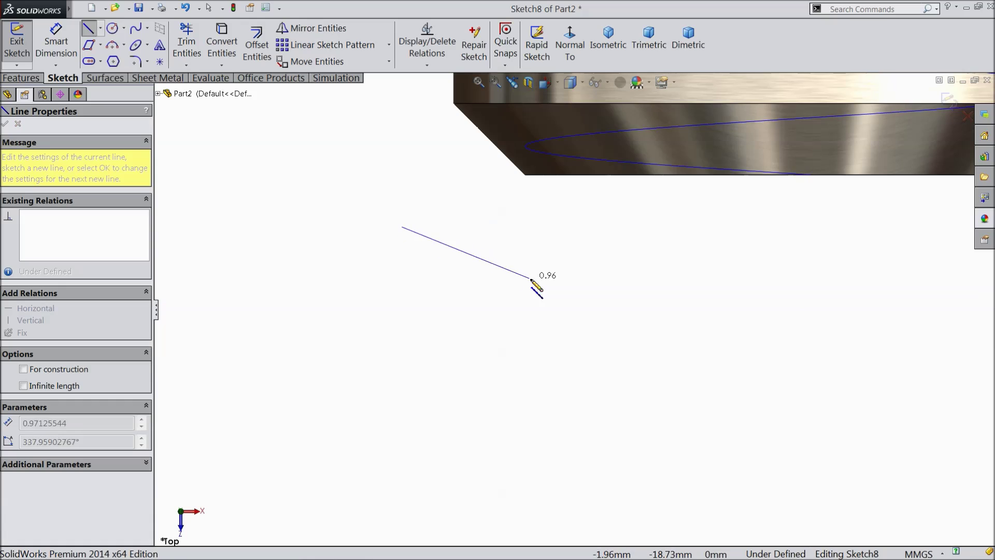
left_click(542, 309)
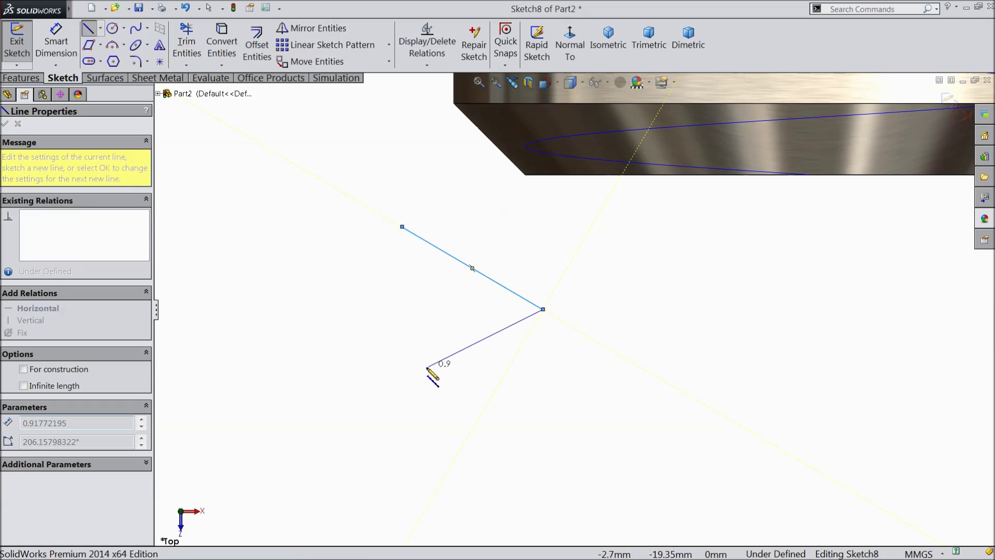
left_click(402, 394)
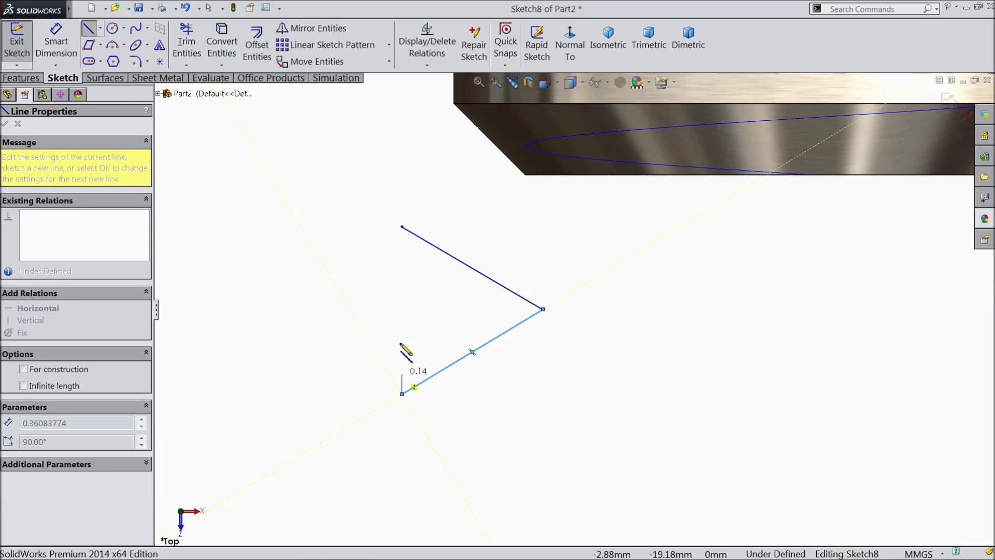
left_click(402, 227)
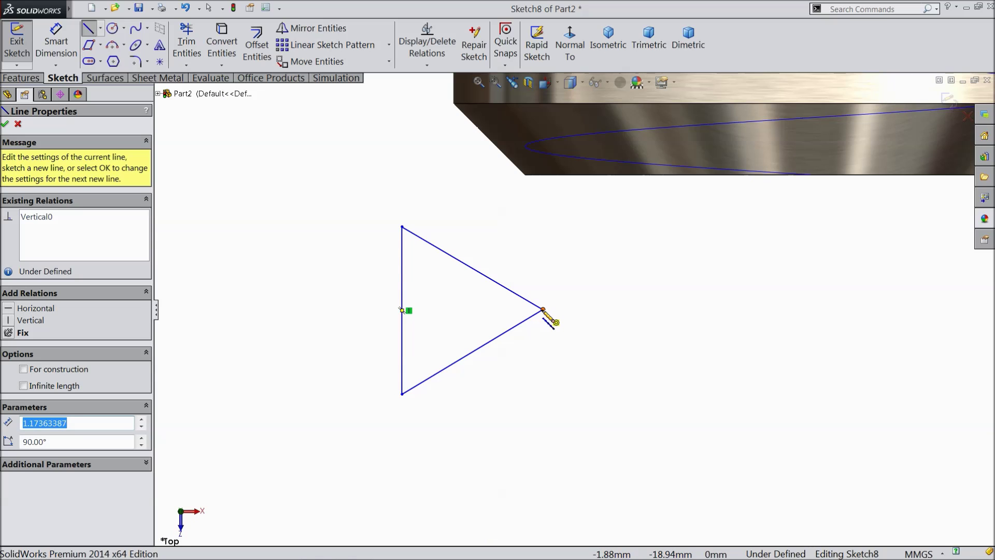
Draw a line about 0.99 mm long from the triangle's apex to its vertical side's midpoint and make it construction geometry.
left_click(543, 309)
left_click(402, 309)
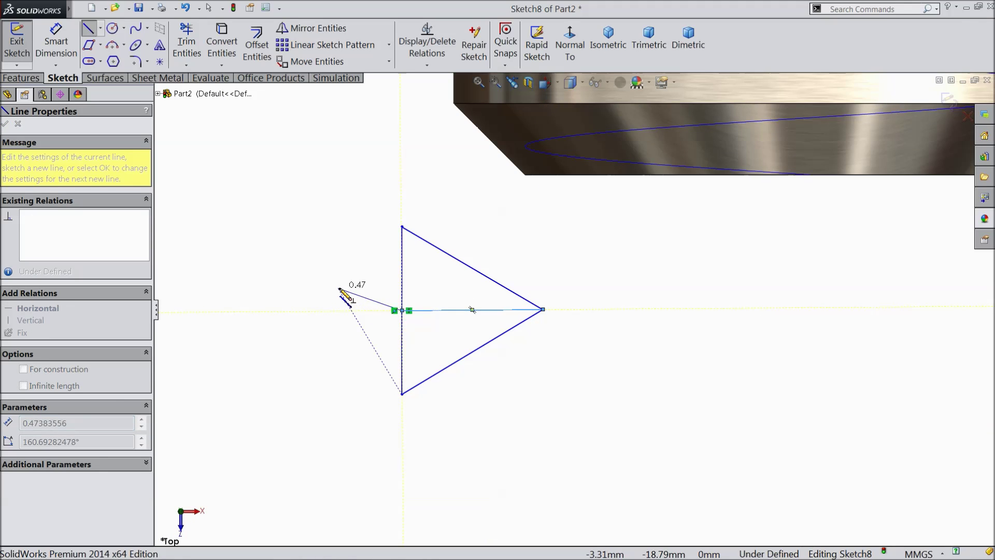
right_click(340, 291)
left_click(356, 94)
scroll(479, 319, "down", 3)
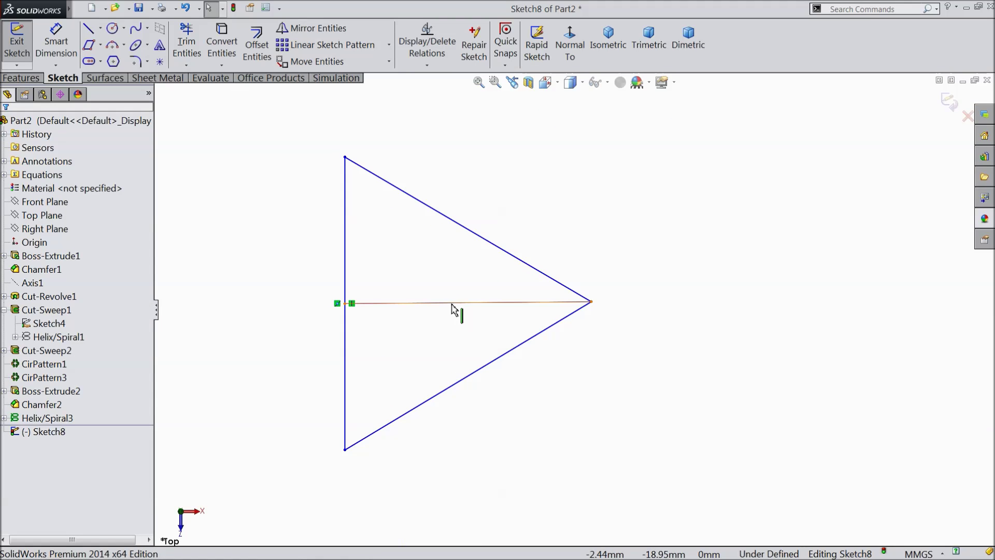
left_click(456, 303)
left_click(486, 266)
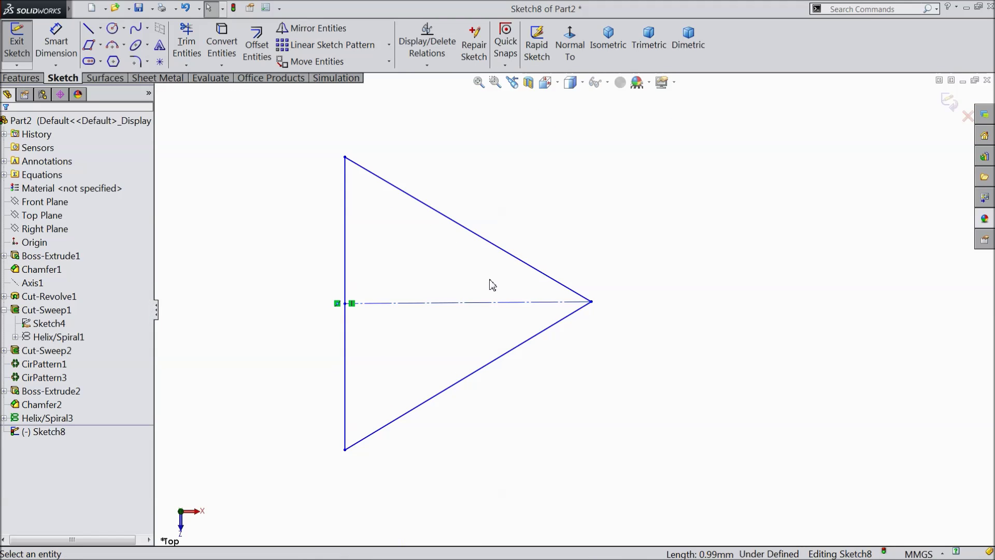
Make the triangle's construction line horizontal and dimension the angle between the two slanted sides at 60 degrees.
left_click(459, 303)
left_click(486, 271)
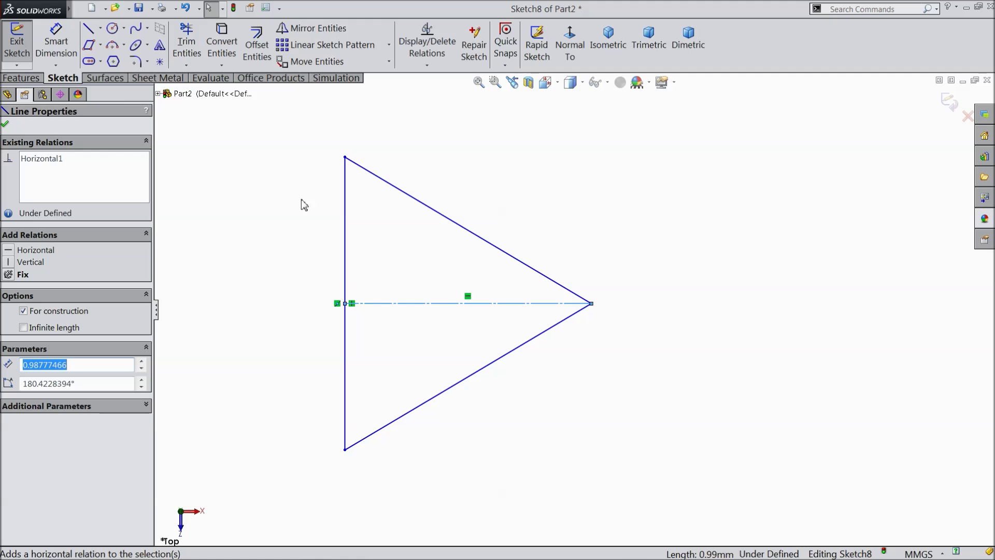
left_click(56, 41)
left_click(506, 257)
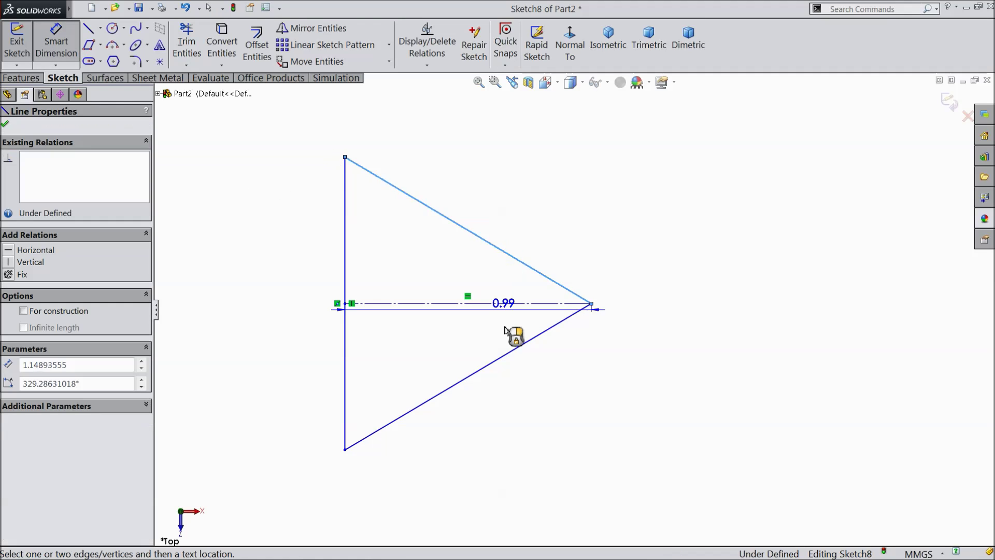
left_click(513, 352)
left_click(210, 303)
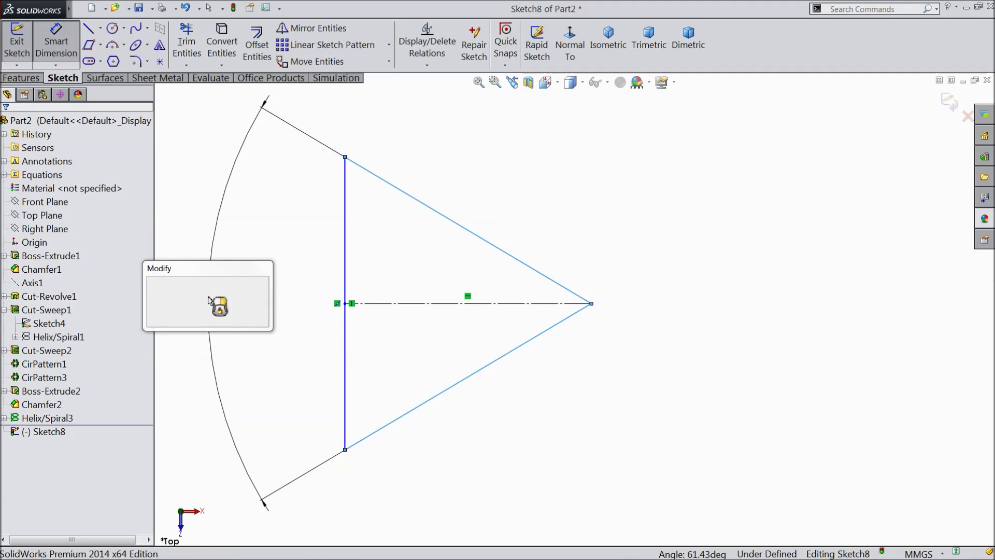
type("60")
left_click(152, 284)
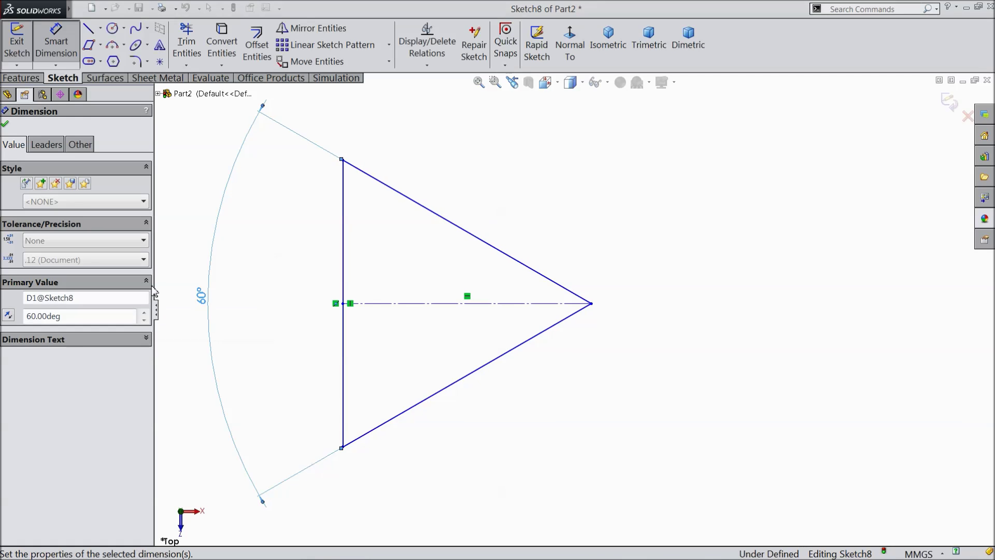
Dimension the triangle's width from vertical side to apex at 0.61 mm and place the angle dimension closer to the triangle.
left_click(560, 305)
left_click(470, 125)
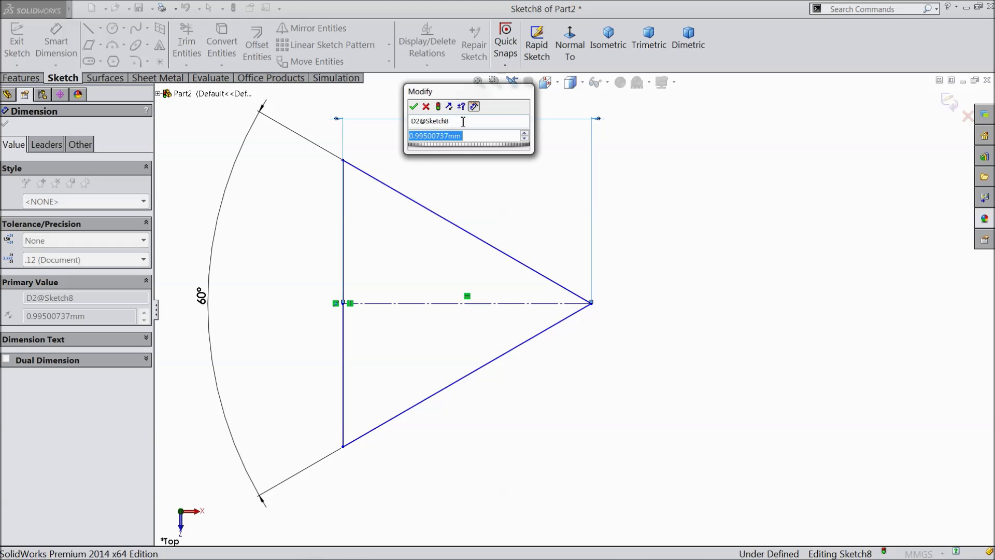
type("0.61")
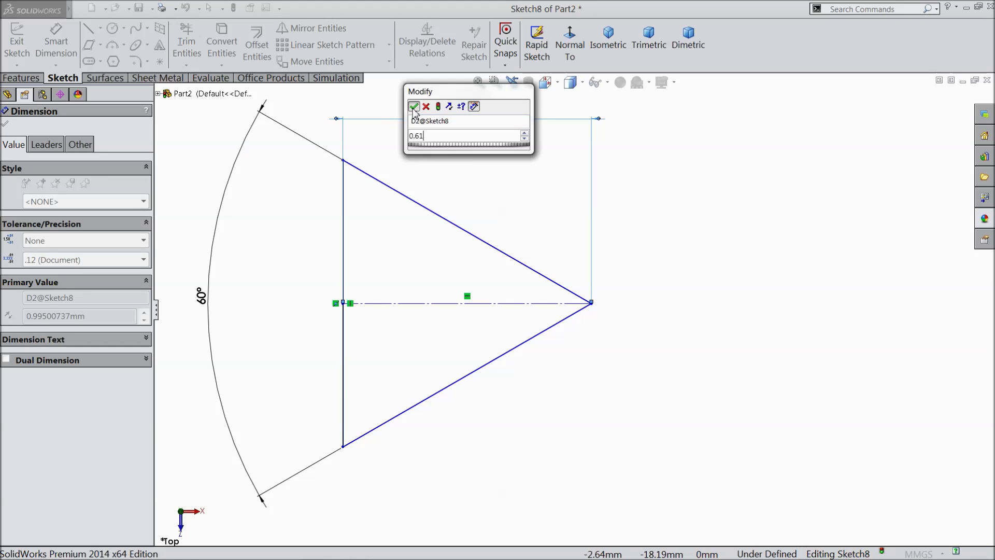
left_click(414, 106)
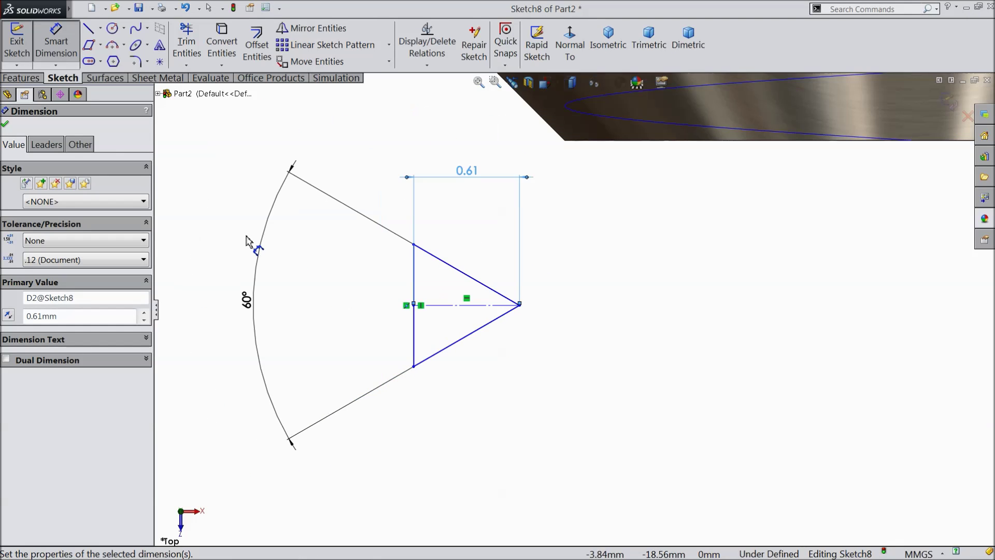
left_click(365, 305)
scroll(439, 306, "down", 4)
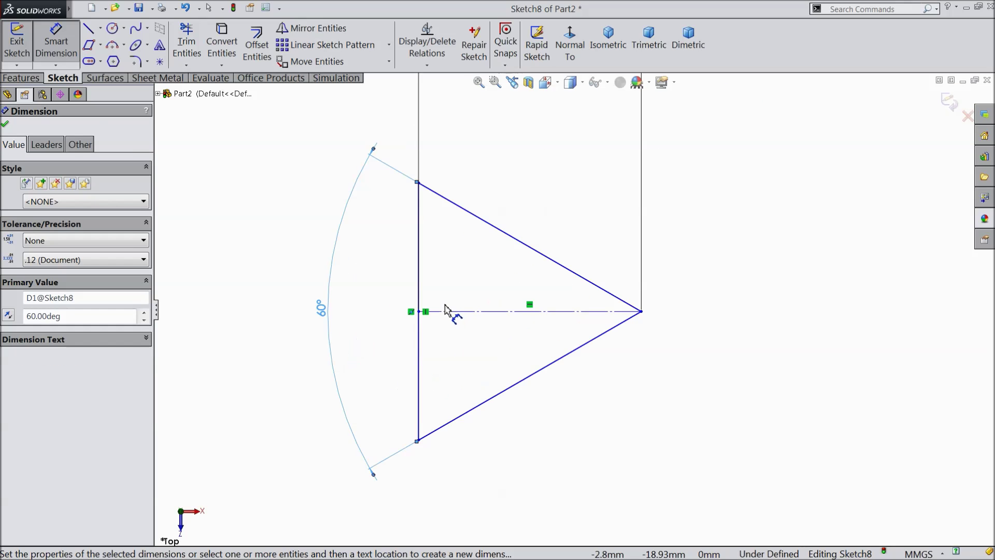
Draw a vertical line about 0.19 mm long between the two slanted sides, near the triangle's apex.
left_click(89, 28)
scroll(601, 345, "down", 3)
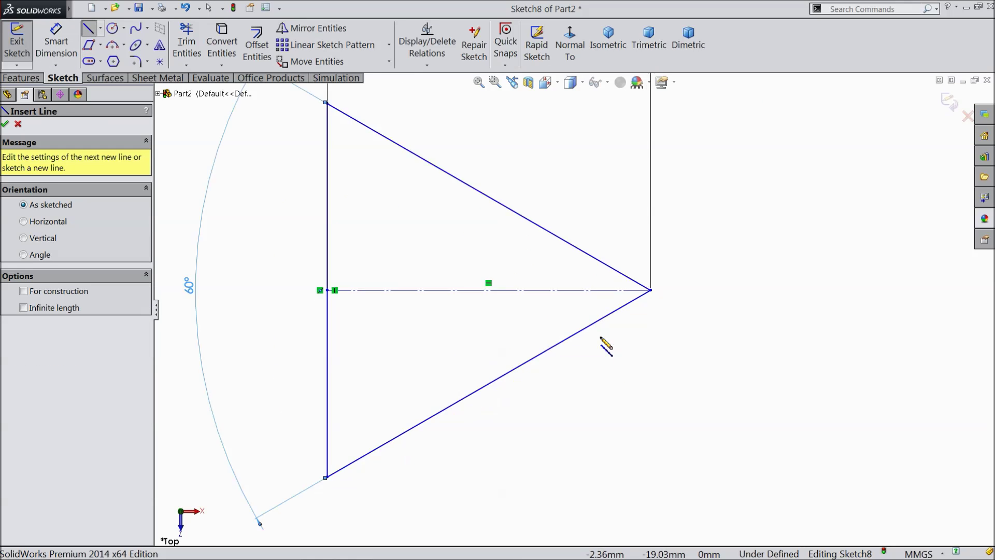
left_click(554, 219)
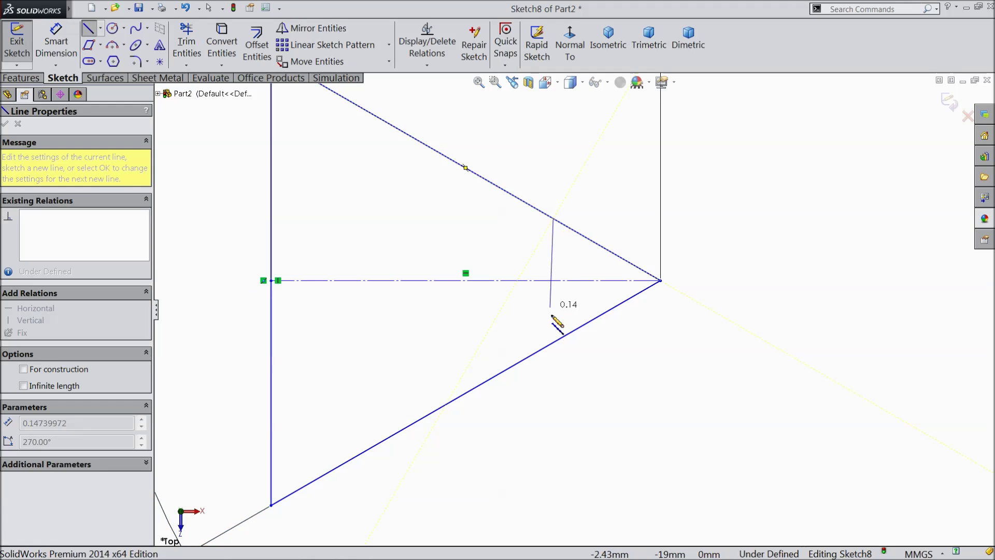
left_click(556, 341)
right_click(556, 342)
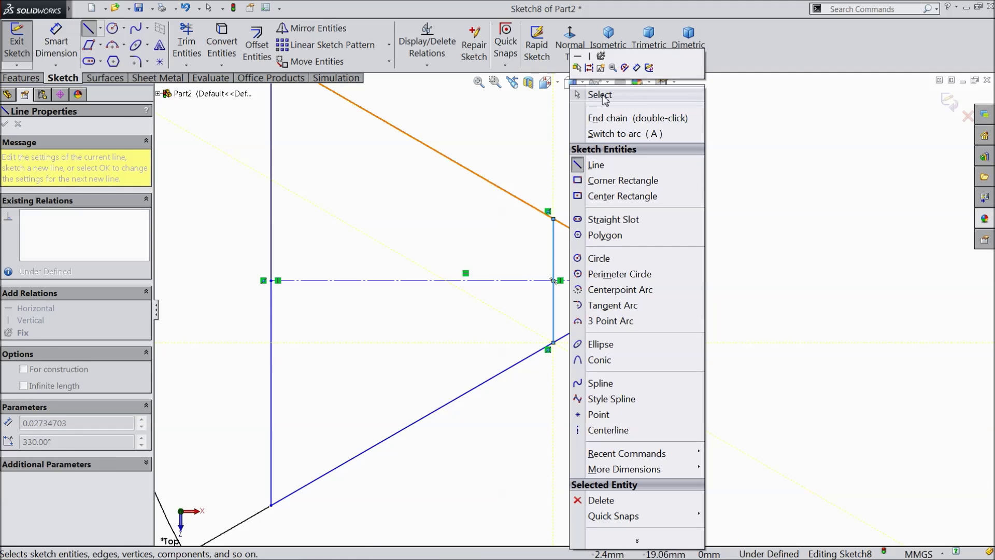
left_click(596, 96)
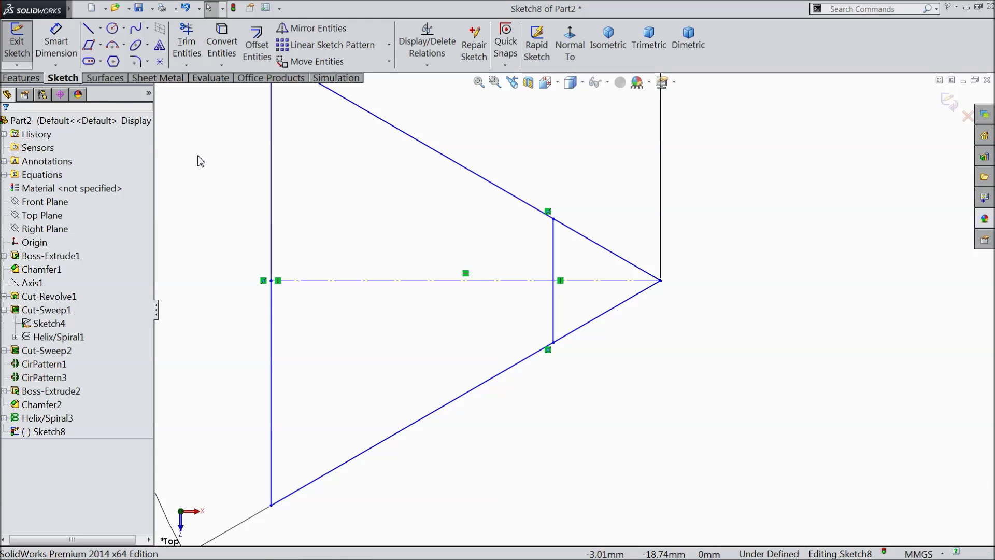
Dimension the short vertical line near the apex at 0.2 mm.
left_click(56, 42)
left_click(553, 271)
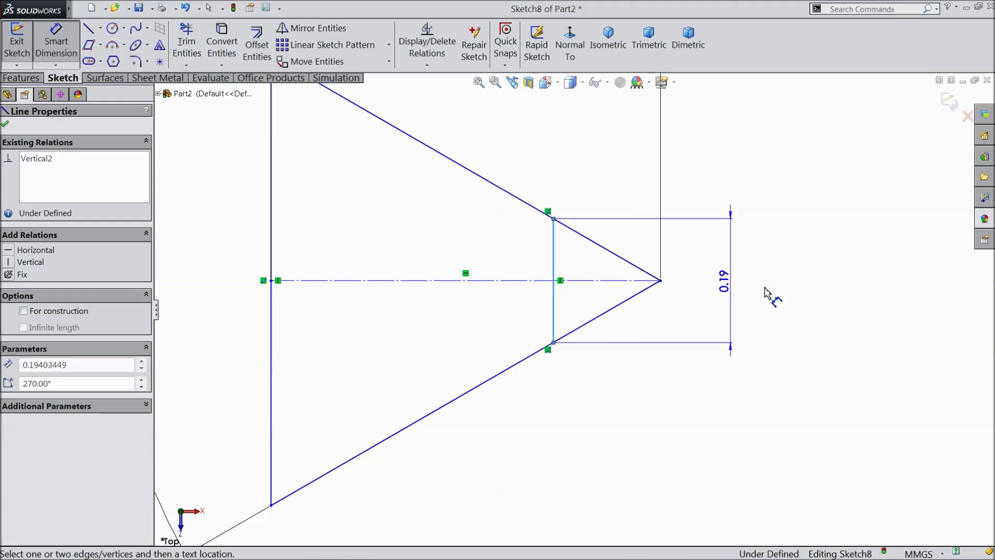
left_click(768, 291)
type("0.2")
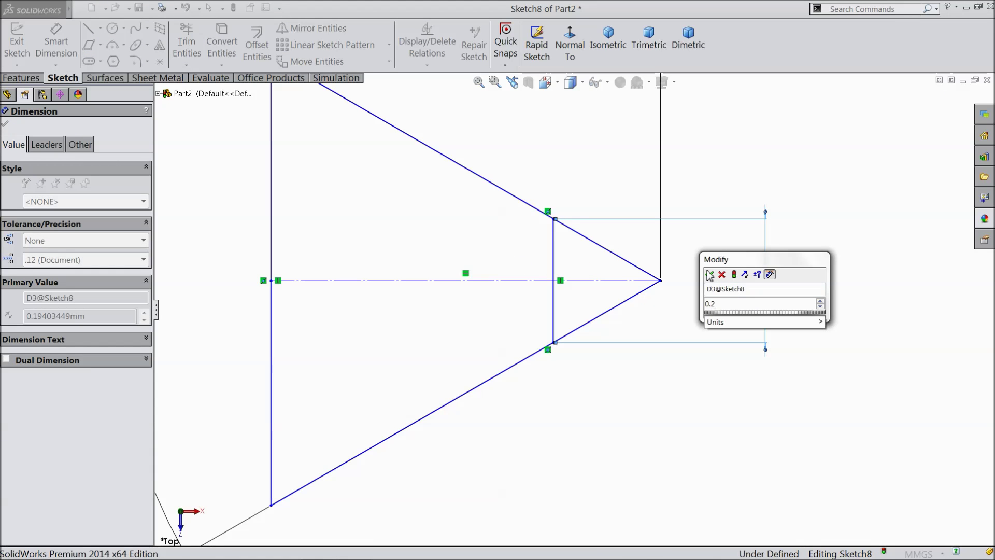
left_click(710, 274)
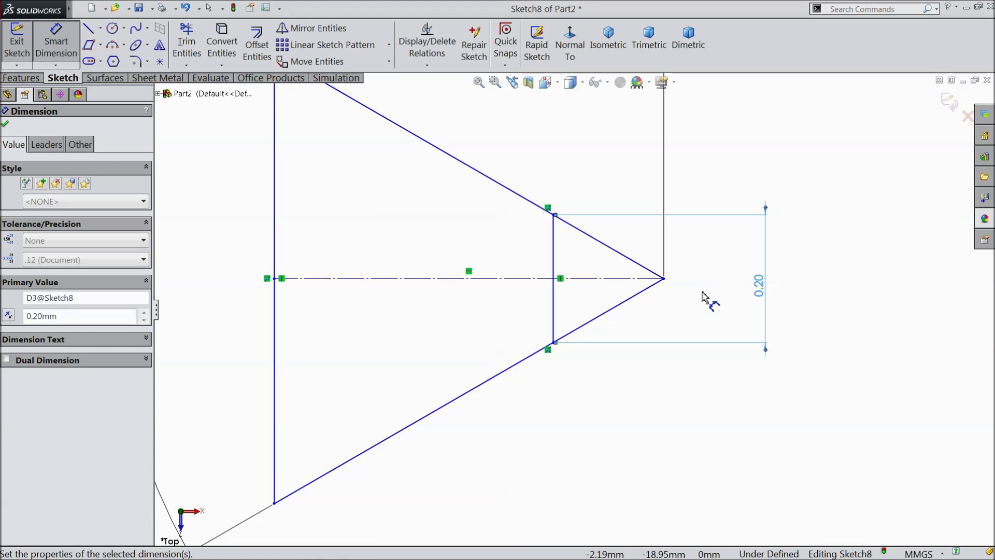
left_click(6, 125)
scroll(539, 249, "up", 1)
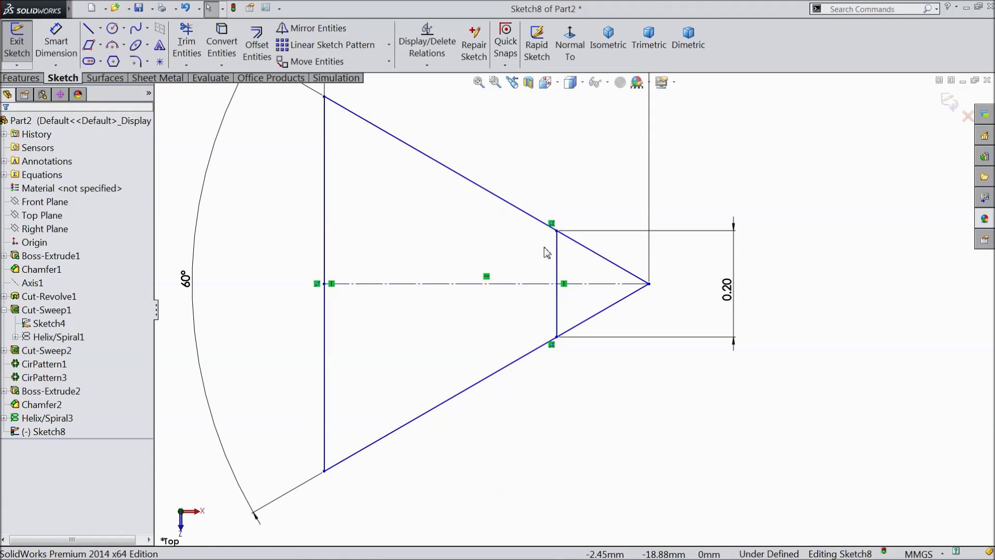
Convert both slanted sides of the triangle to construction geometry.
scroll(550, 254, "down", 3)
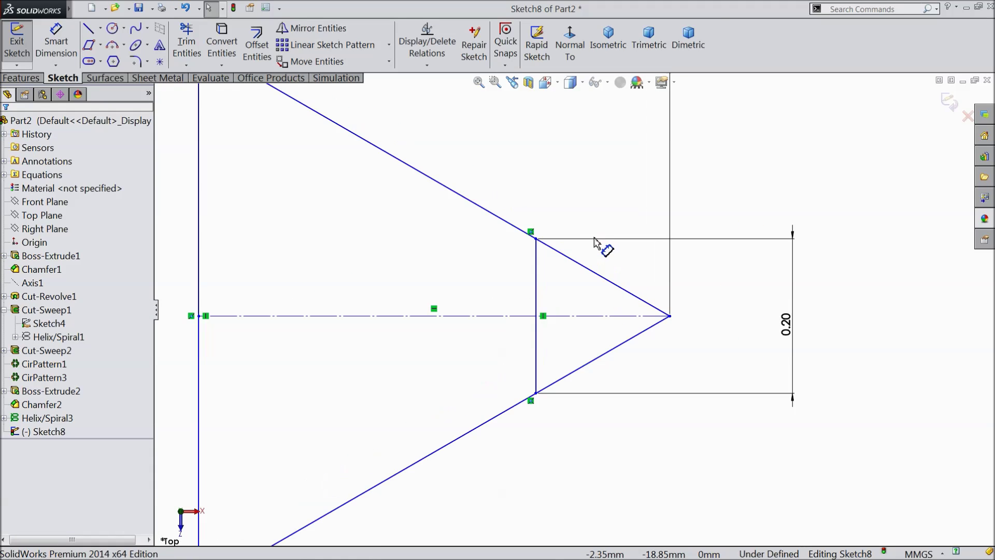
left_click(573, 267)
left_click(607, 226)
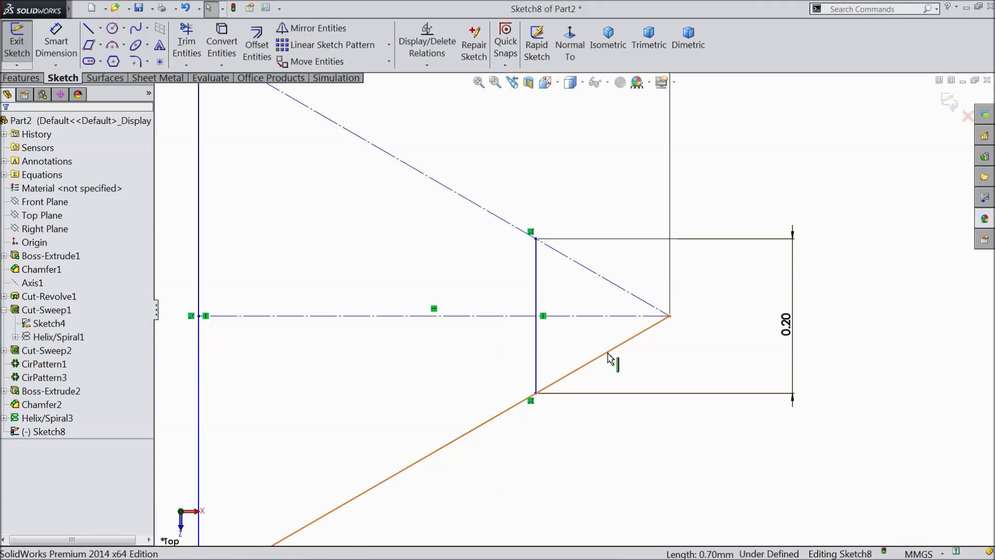
left_click(613, 350)
left_click(652, 326)
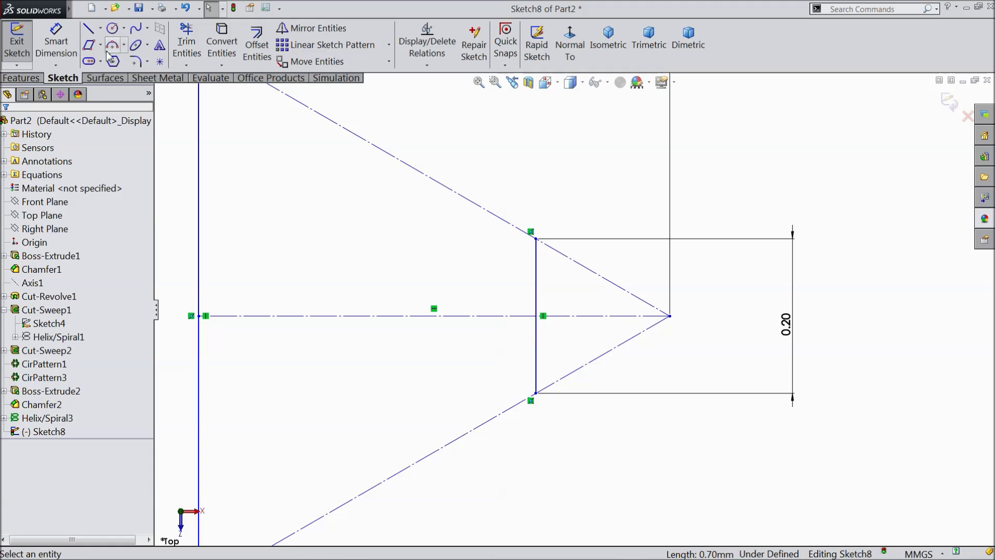
Draw two solid lines about 0.5 mm long over the slanted sides, joining the short vertical line's ends to the long vertical side's ends.
left_click(88, 28)
scroll(442, 223, "up", 3)
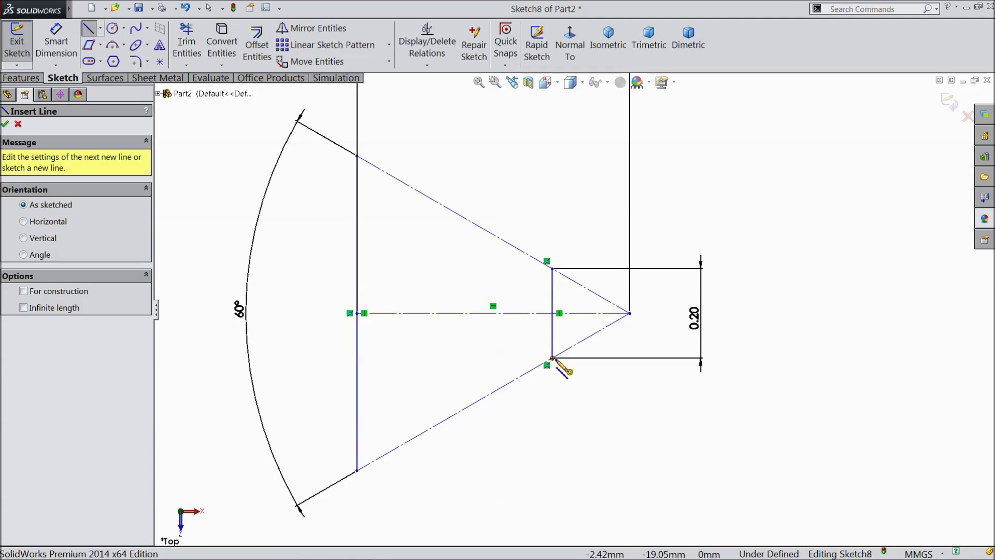
mouse_move(552, 358)
left_mouse_down()
mouse_move(418, 456)
mouse_move(357, 469)
left_mouse_up()
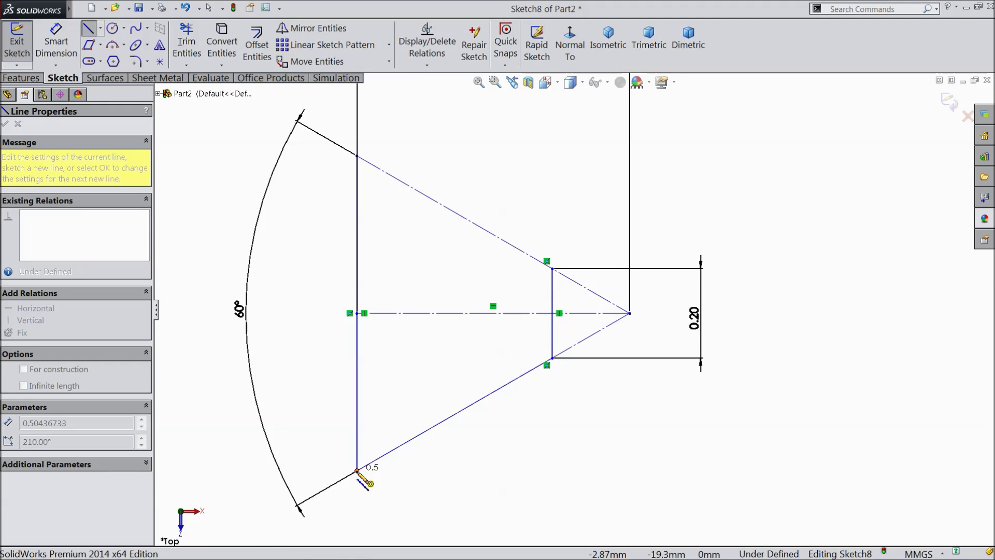
left_click_drag(552, 269, 357, 155)
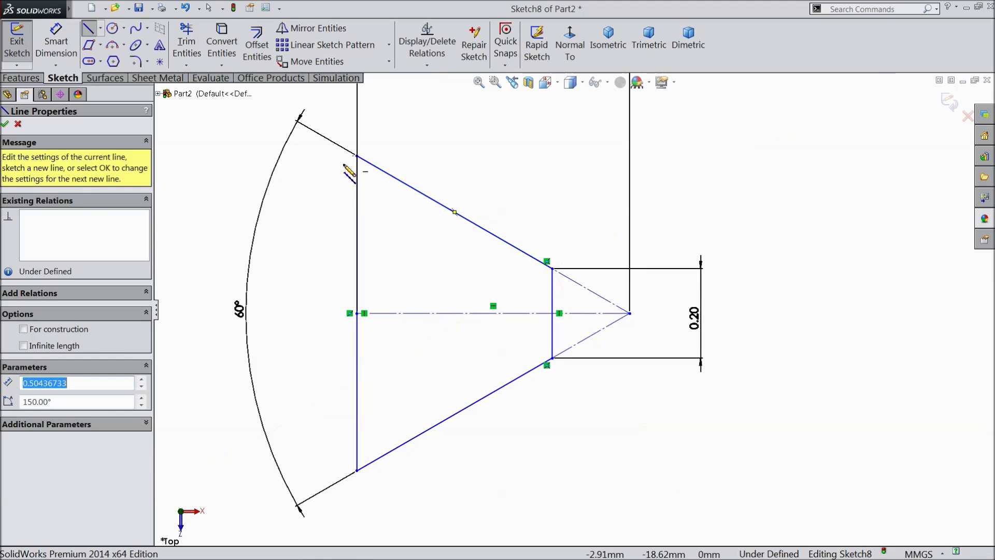
right_click(358, 156)
left_click(342, 160)
scroll(563, 337, "up", 2)
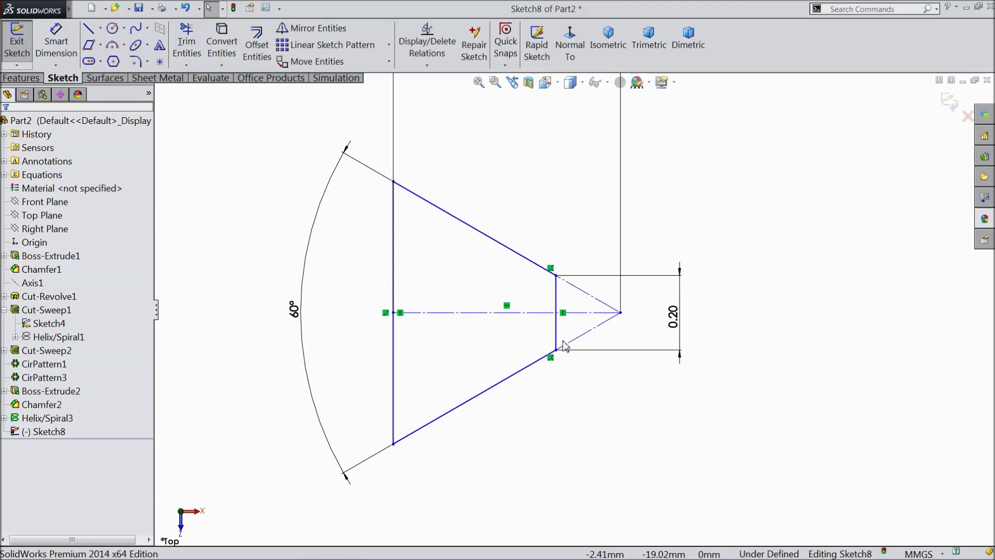
Make the profile's long vertical side collinear with the shank's outer silhouette edge.
scroll(557, 342, "up", 2)
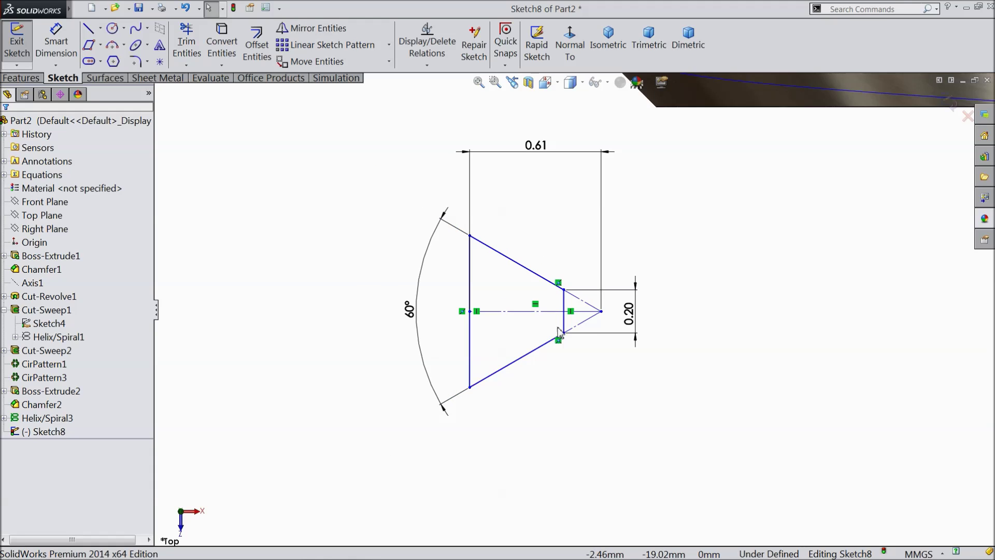
scroll(568, 316, "up", 3)
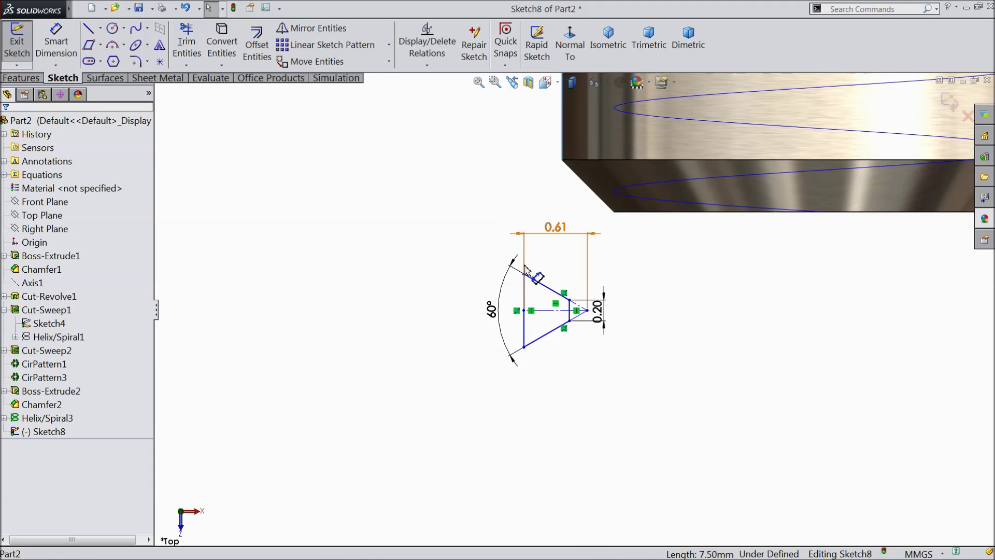
left_click(524, 294, "ctrl")
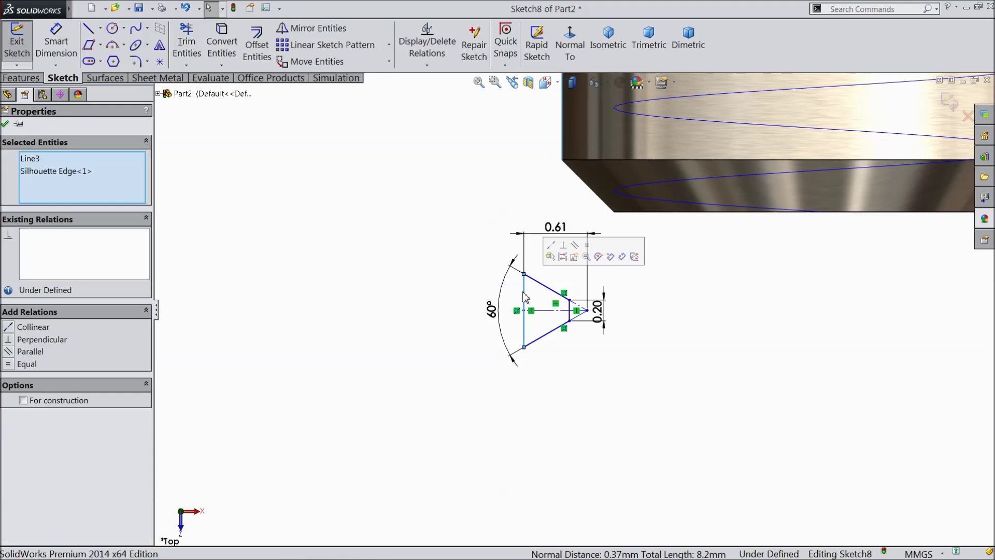
left_click(554, 246)
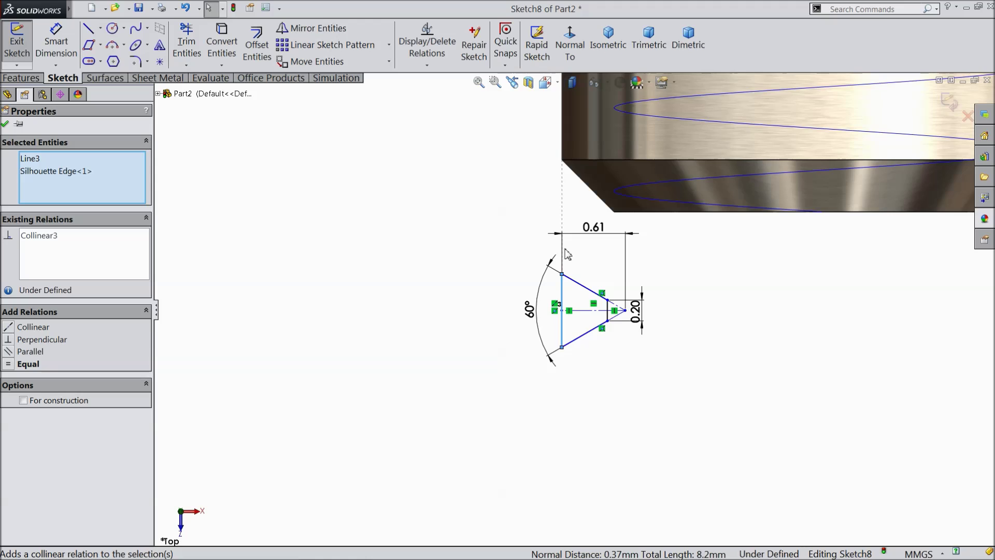
scroll(596, 231, "down", 3)
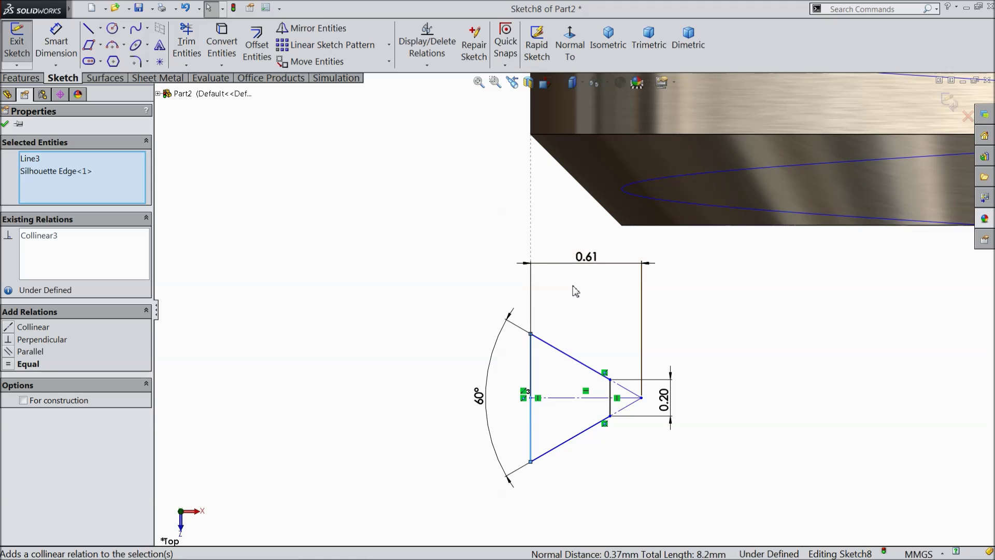
scroll(575, 280, "down", 1)
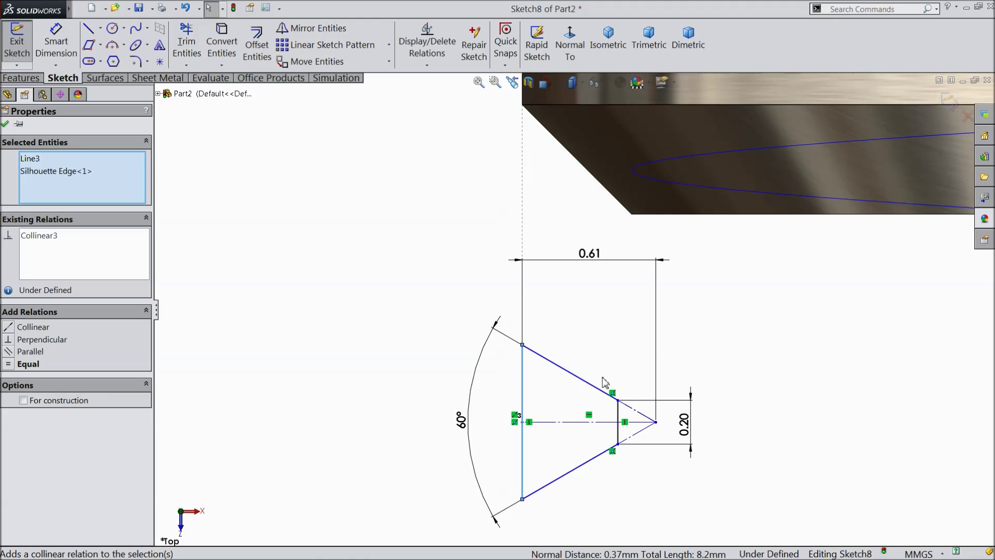
left_click(5, 124)
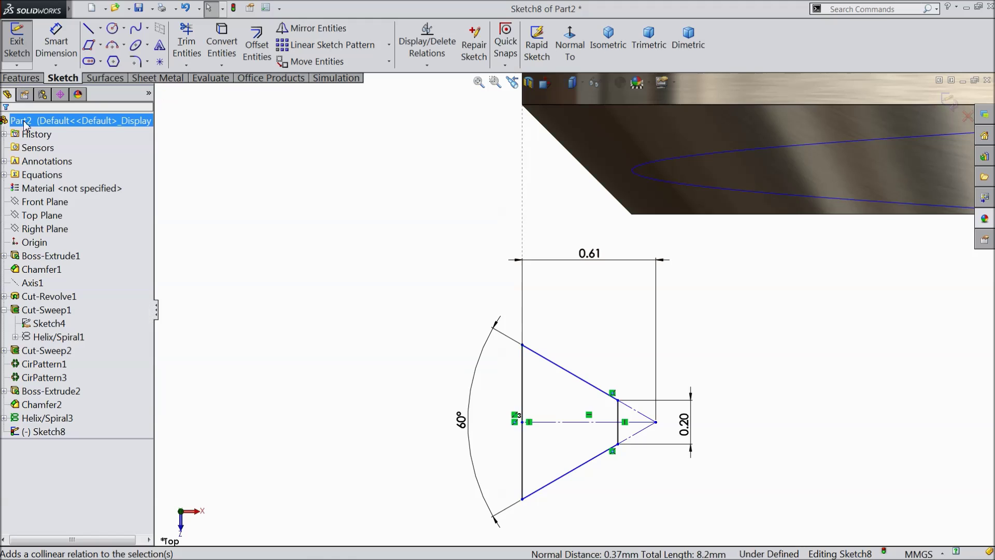
Fully define all entities in the thread profile sketch with calculated dimensions and exit the sketch.
left_click(427, 65)
left_click(438, 111)
left_click(88, 193)
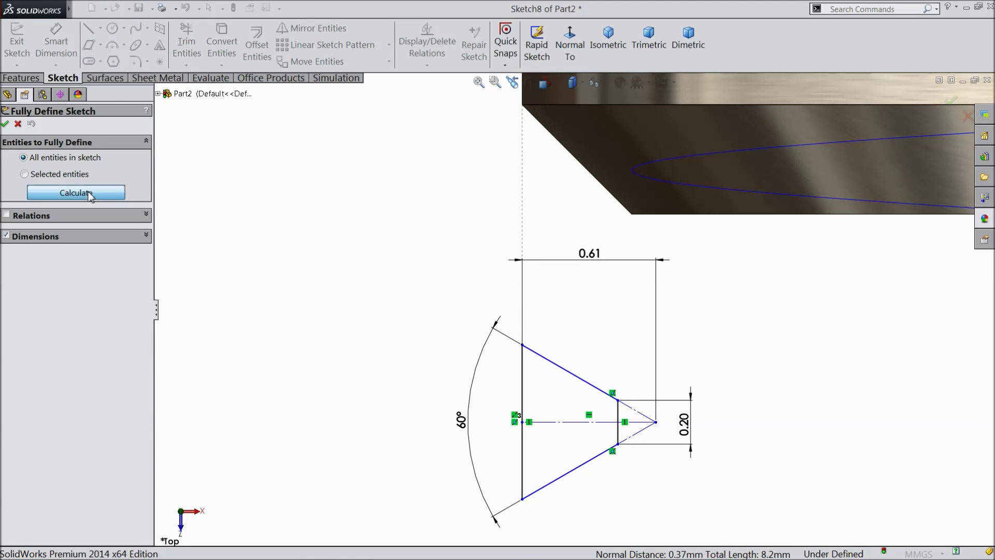
left_click(5, 124)
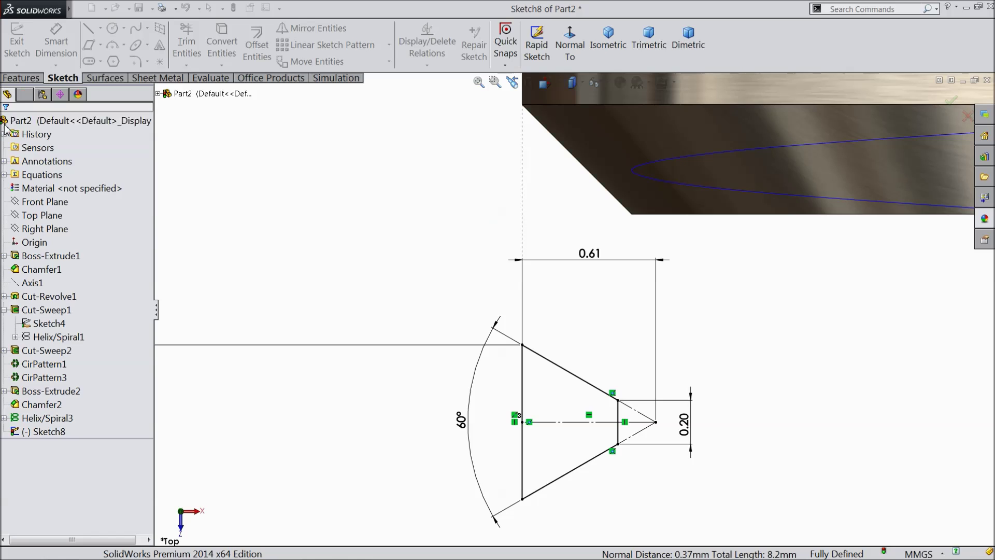
scroll(474, 226, "up", 4)
scroll(470, 220, "up", 3)
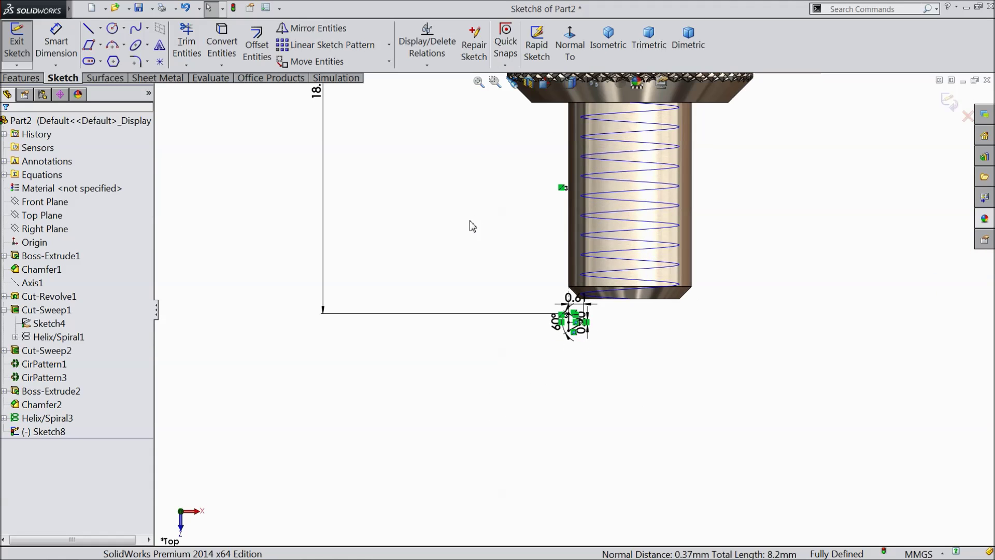
scroll(679, 413, "down", 4)
scroll(697, 456, "up", 2)
scroll(697, 456, "down", 4)
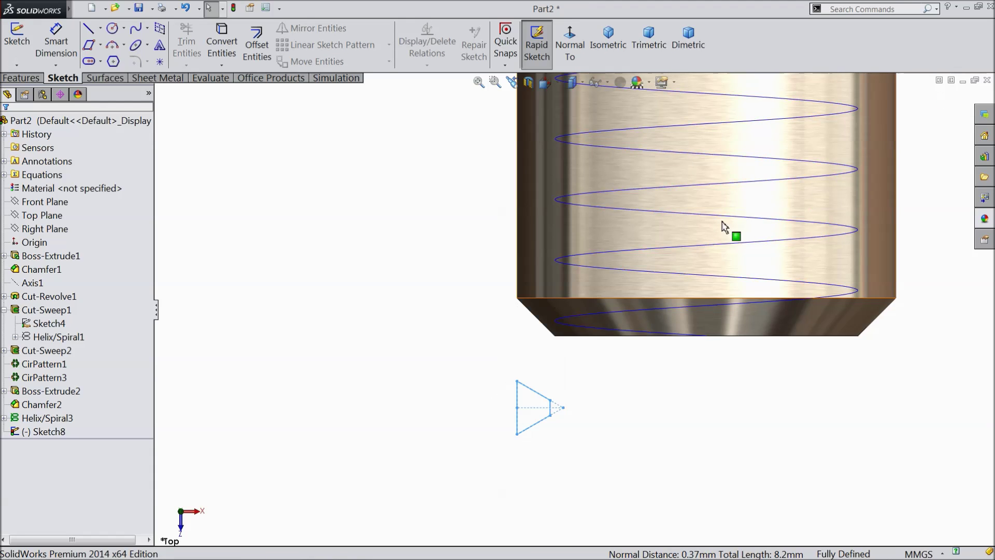
Cut the thread into the shank with a Swept Cut, using the trapezoidal sketch as profile and the helix as path.
left_click(44, 81)
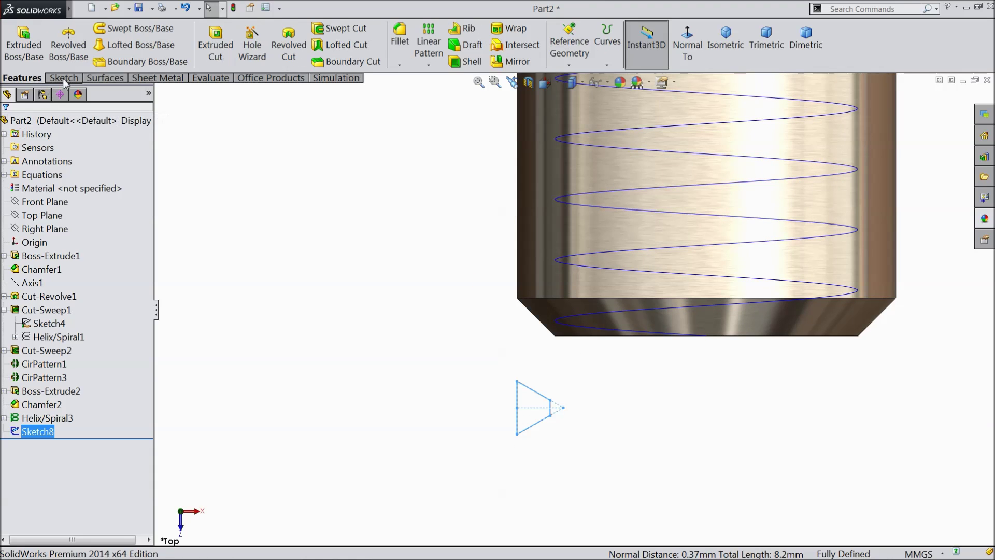
left_click(342, 30)
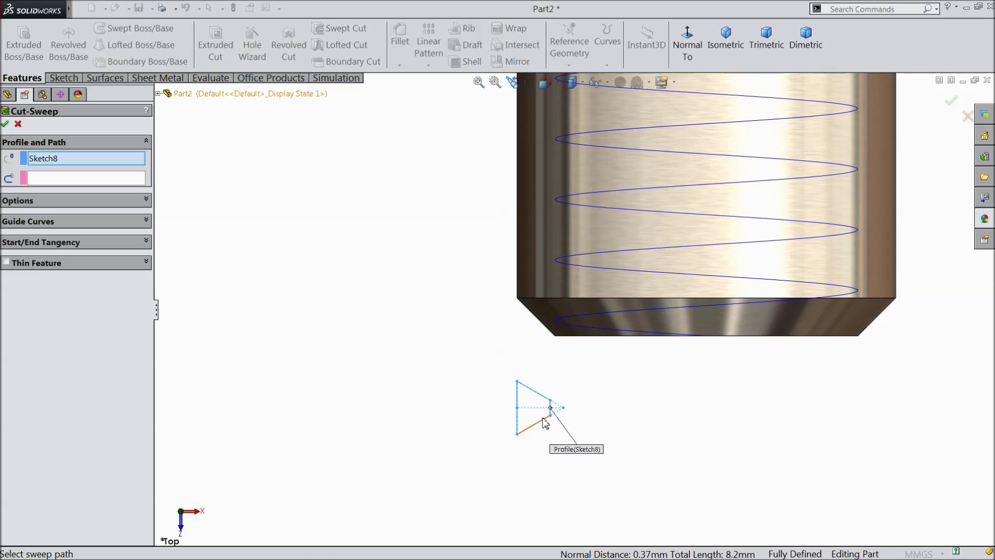
left_click(597, 253)
scroll(420, 270, "up", 5)
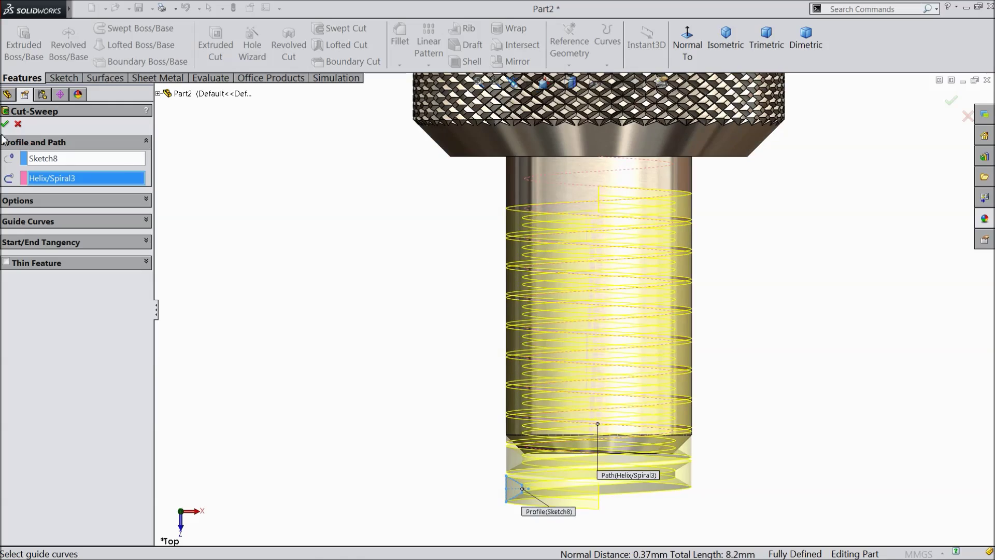
middle_click_drag(250, 306, 287, 261)
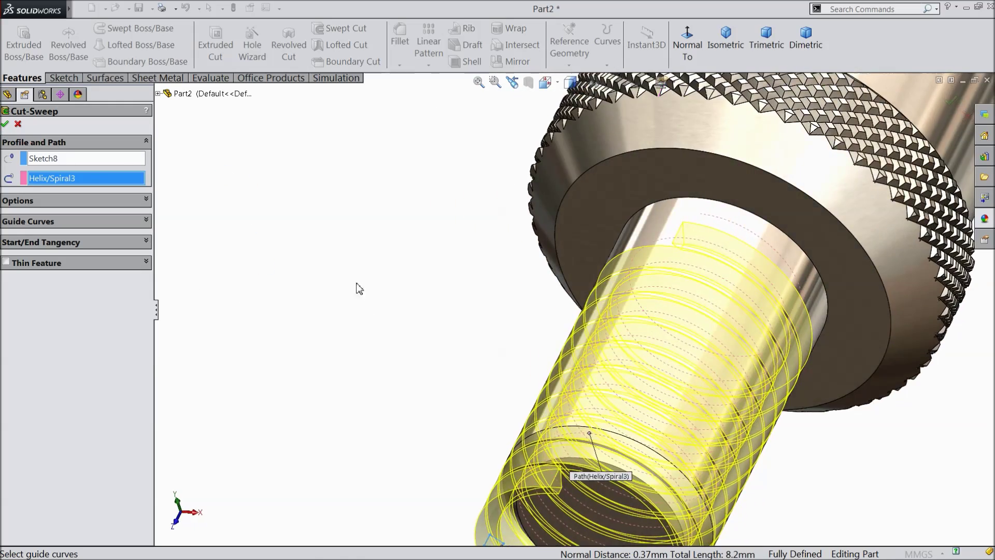
middle_click_drag(359, 289, 336, 307)
scroll(502, 309, "down", 2)
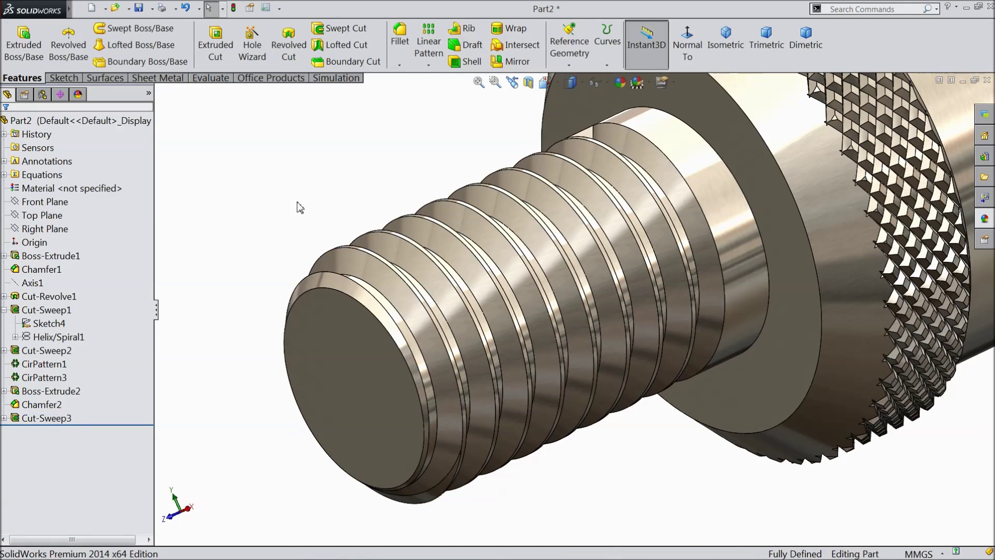
middle_click_drag(299, 207, 340, 259)
scroll(389, 204, "up", 5)
middle_click_drag(388, 204, 411, 195)
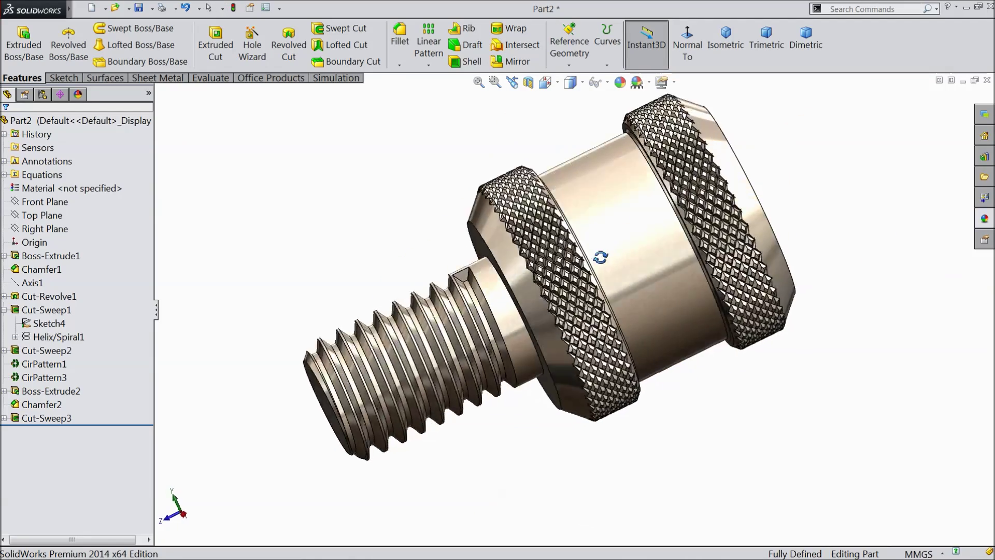